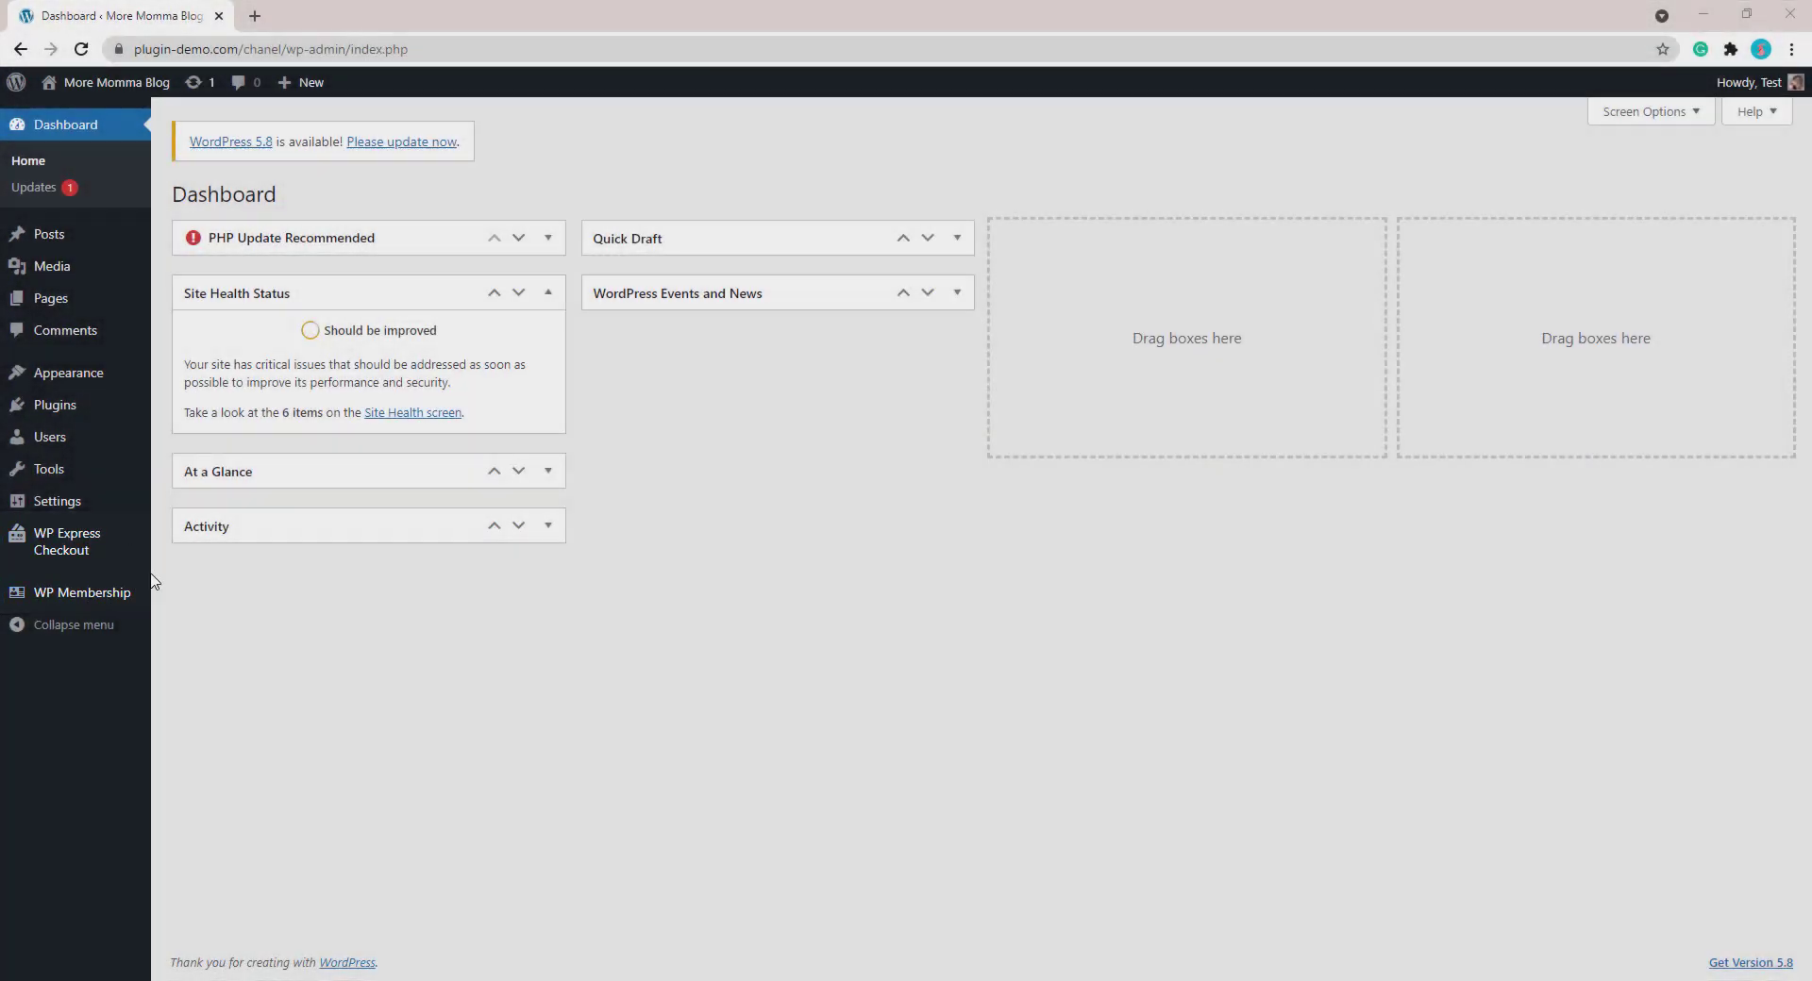
# Start a new membership level in the WP Membership plugin and name it "eBook Subscriber".
pyautogui.moveTo(53, 550)
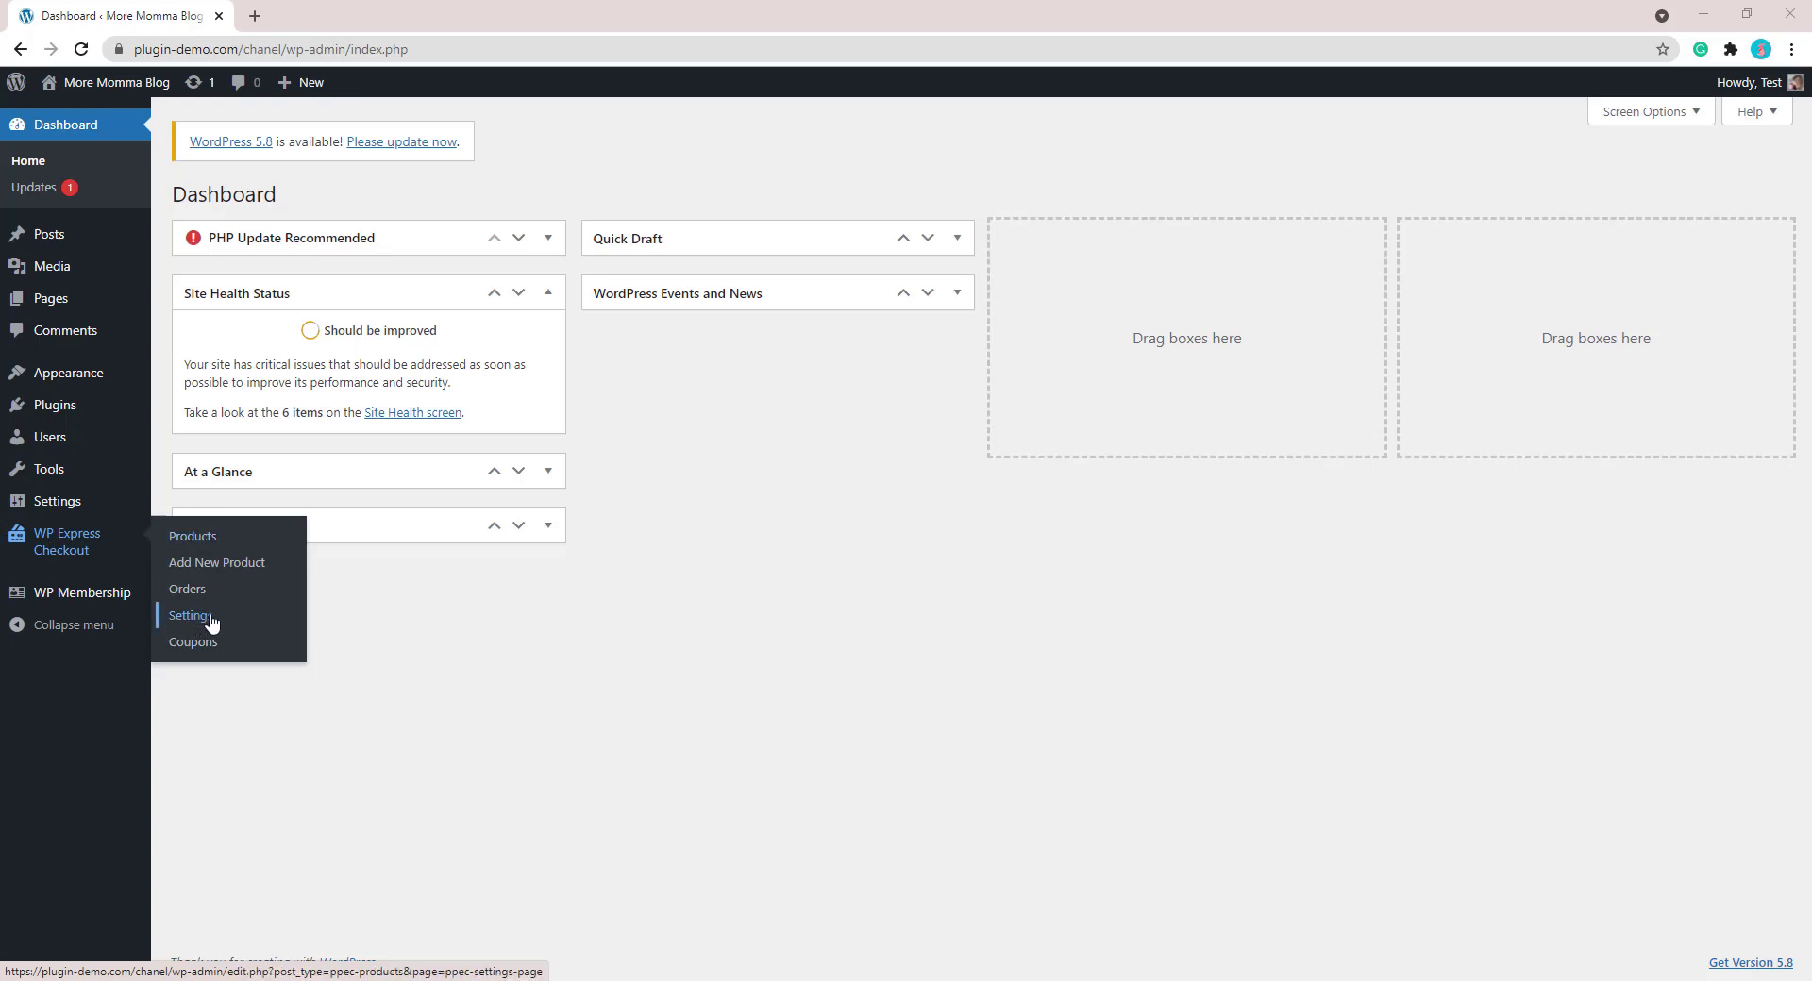
pyautogui.moveTo(122, 604)
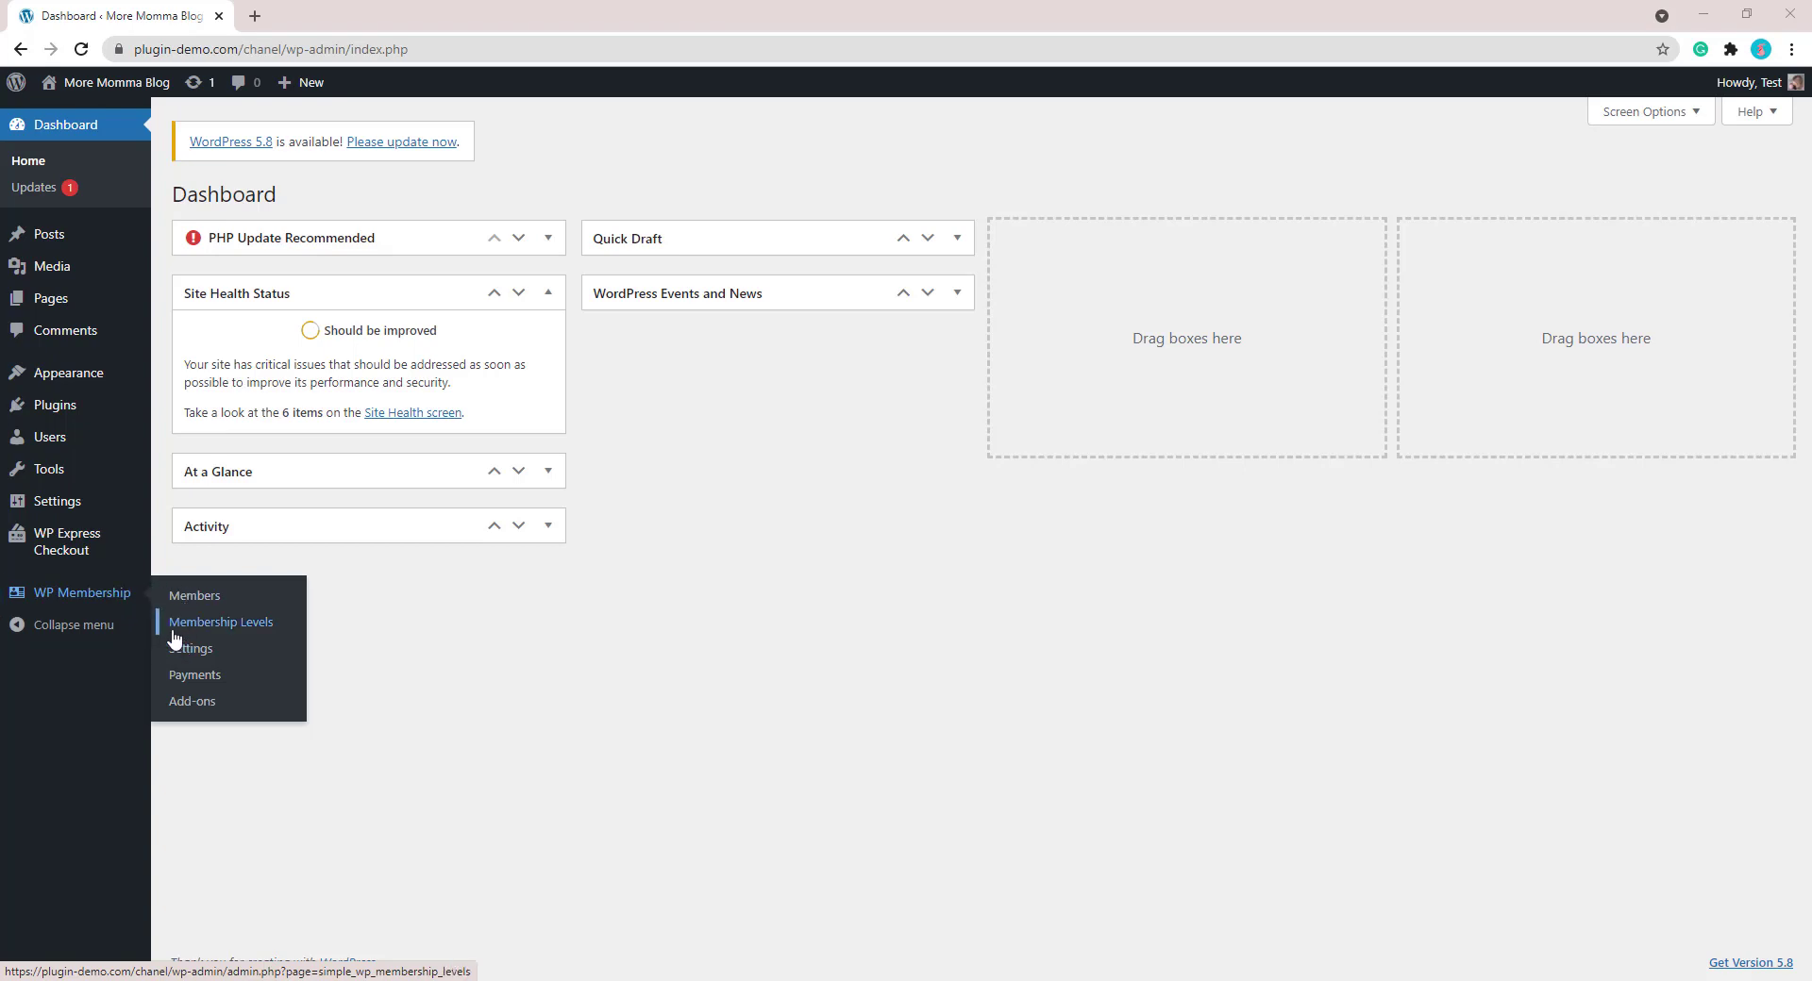
pyautogui.click(244, 628)
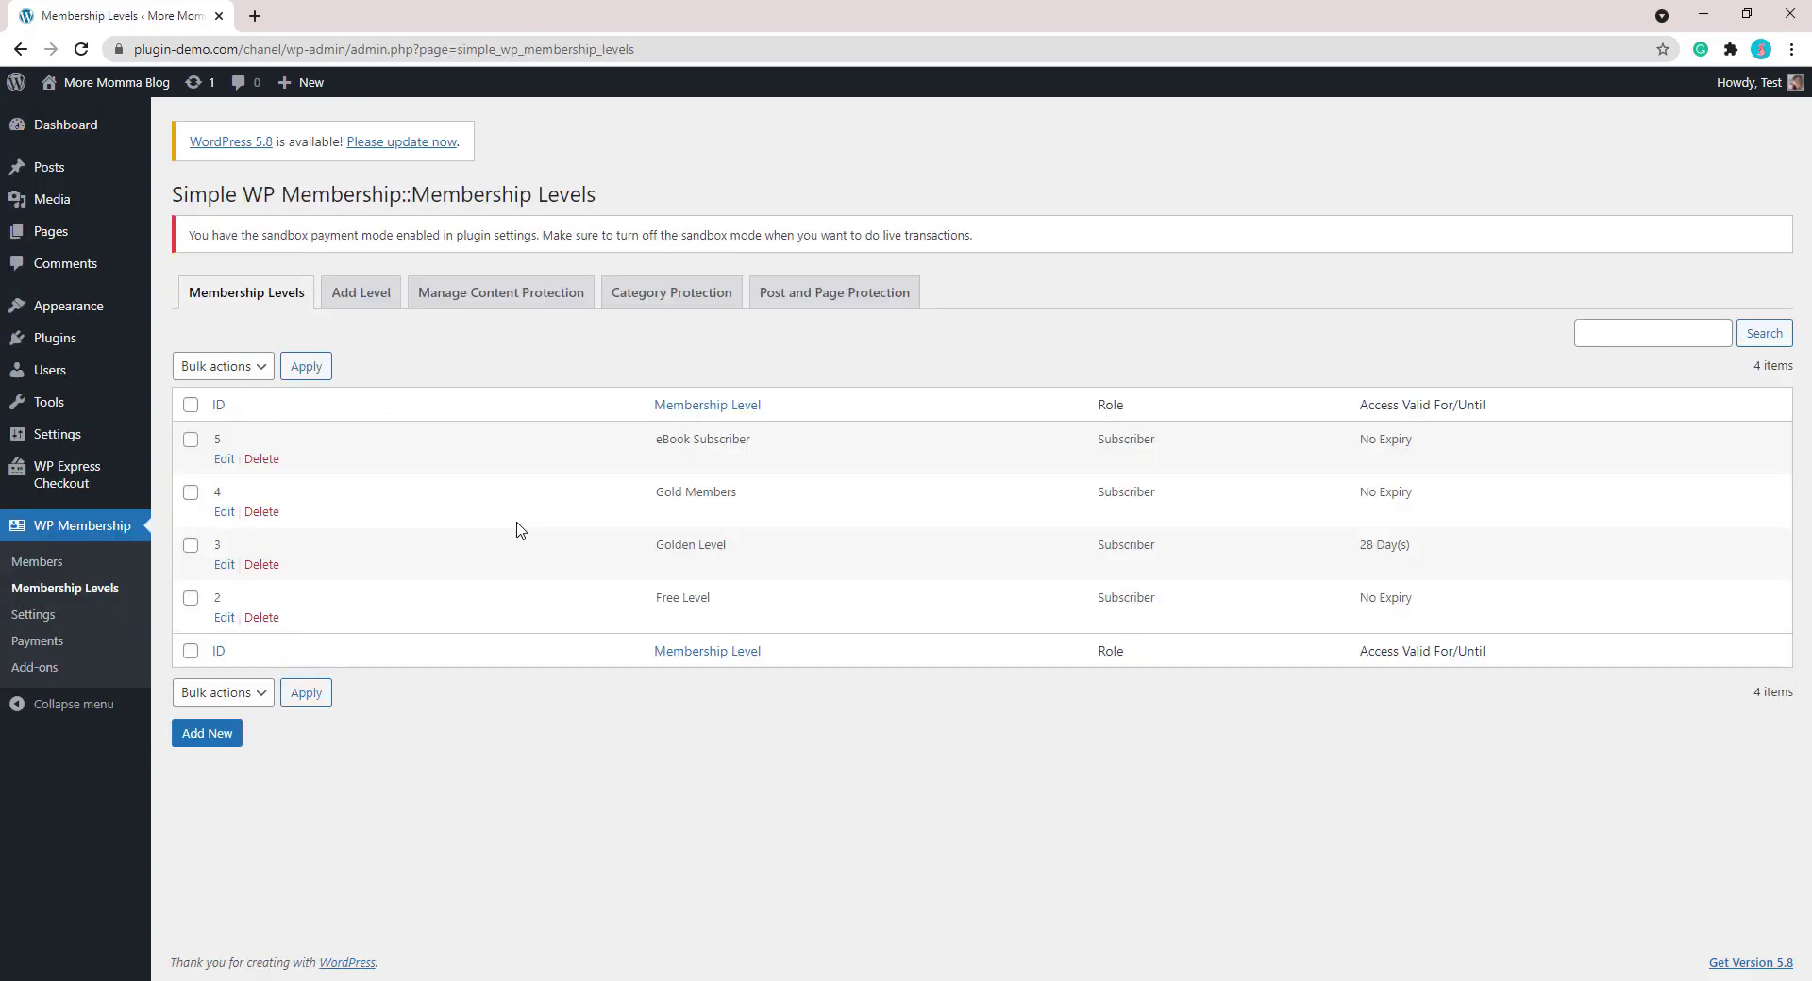
pyautogui.click(201, 742)
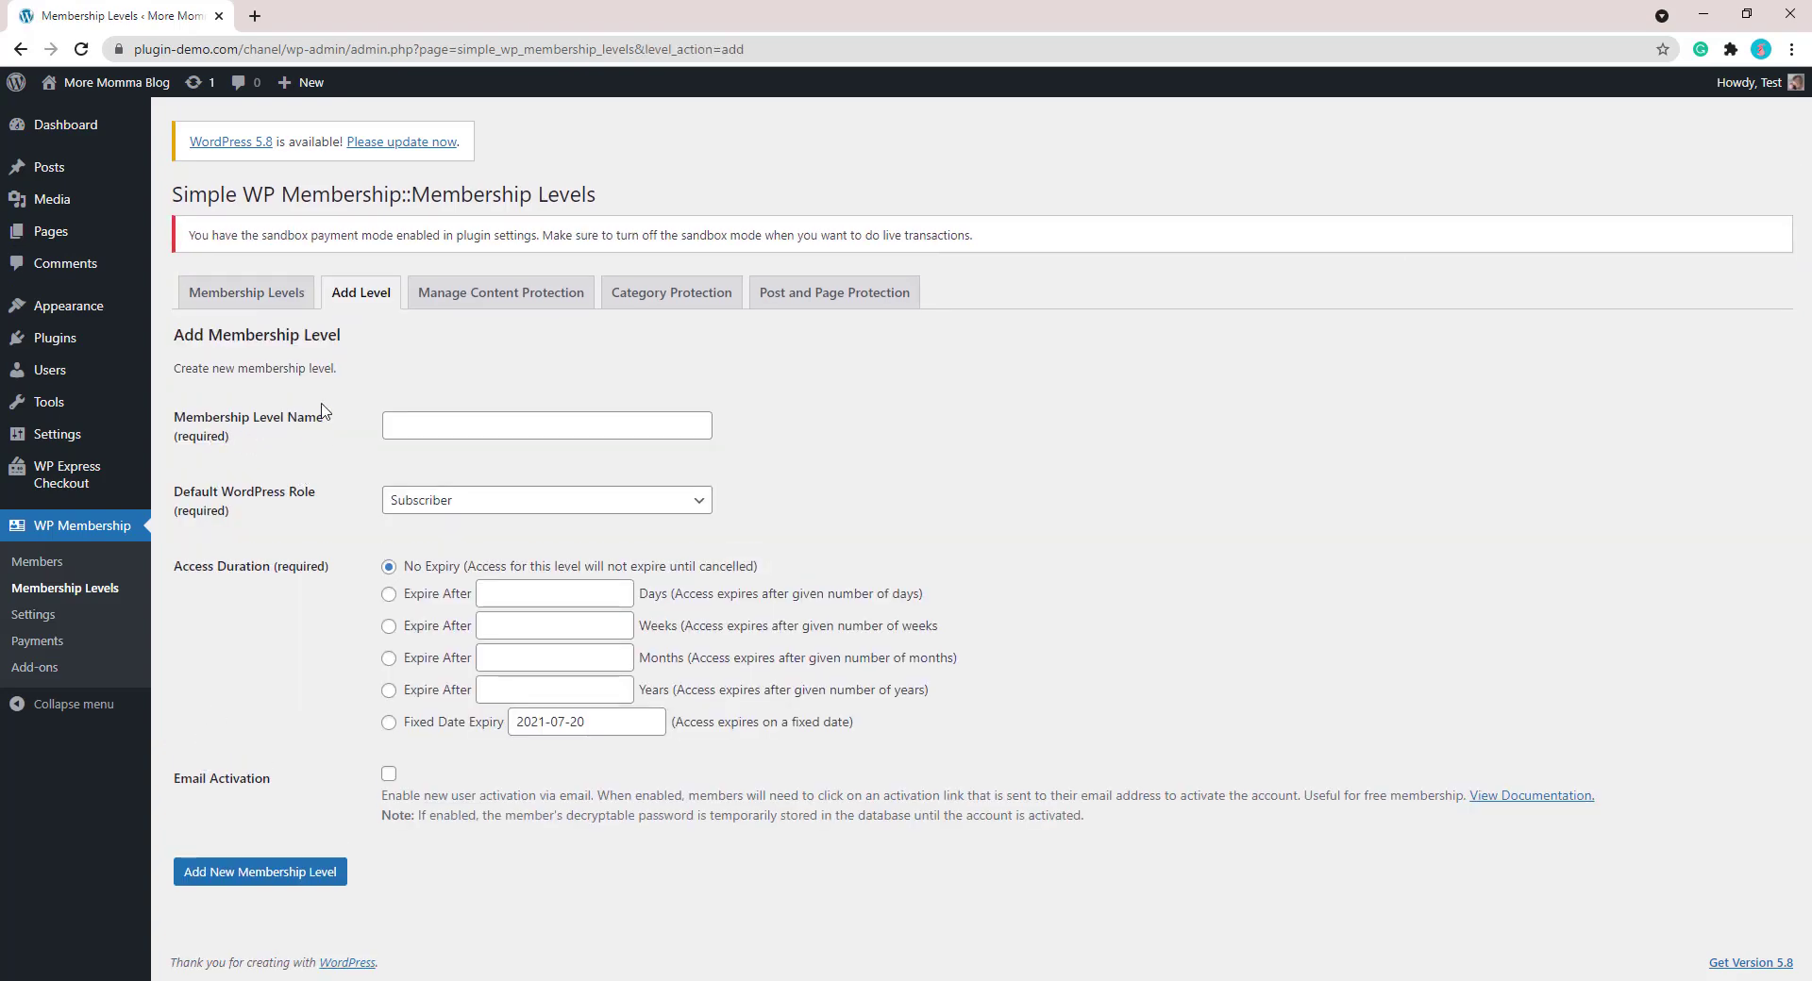
pyautogui.click(427, 417)
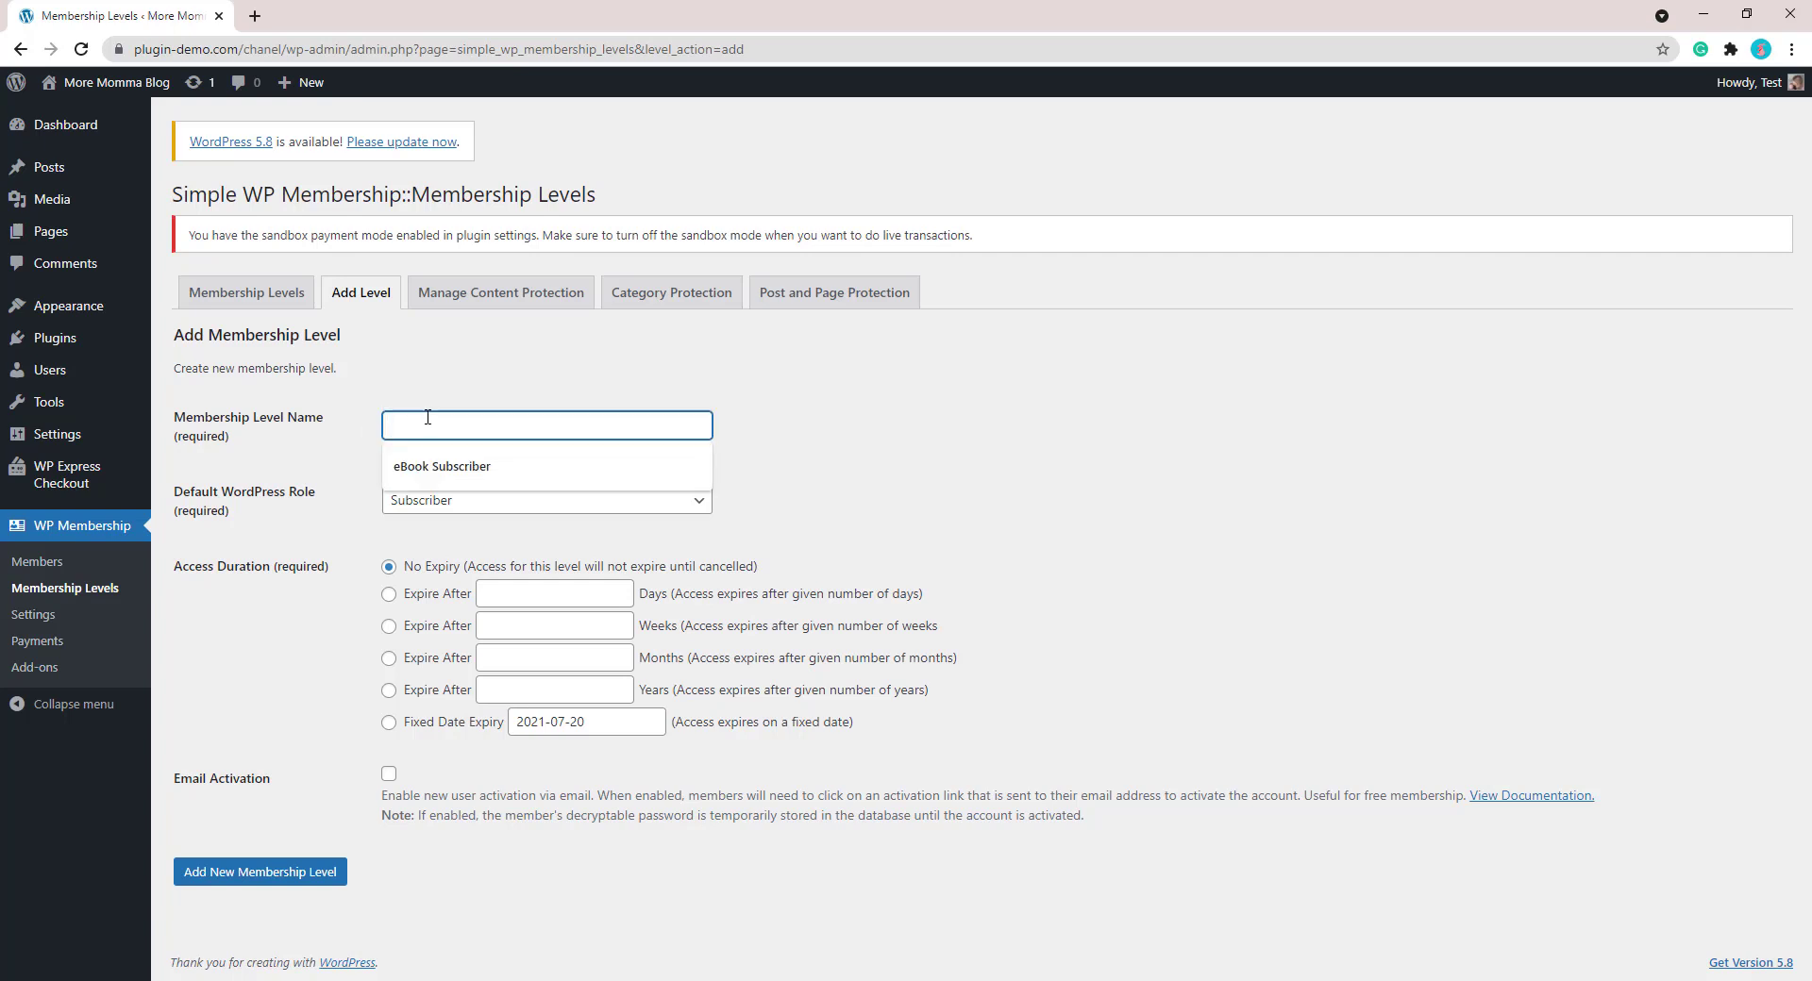
pyautogui.click(484, 469)
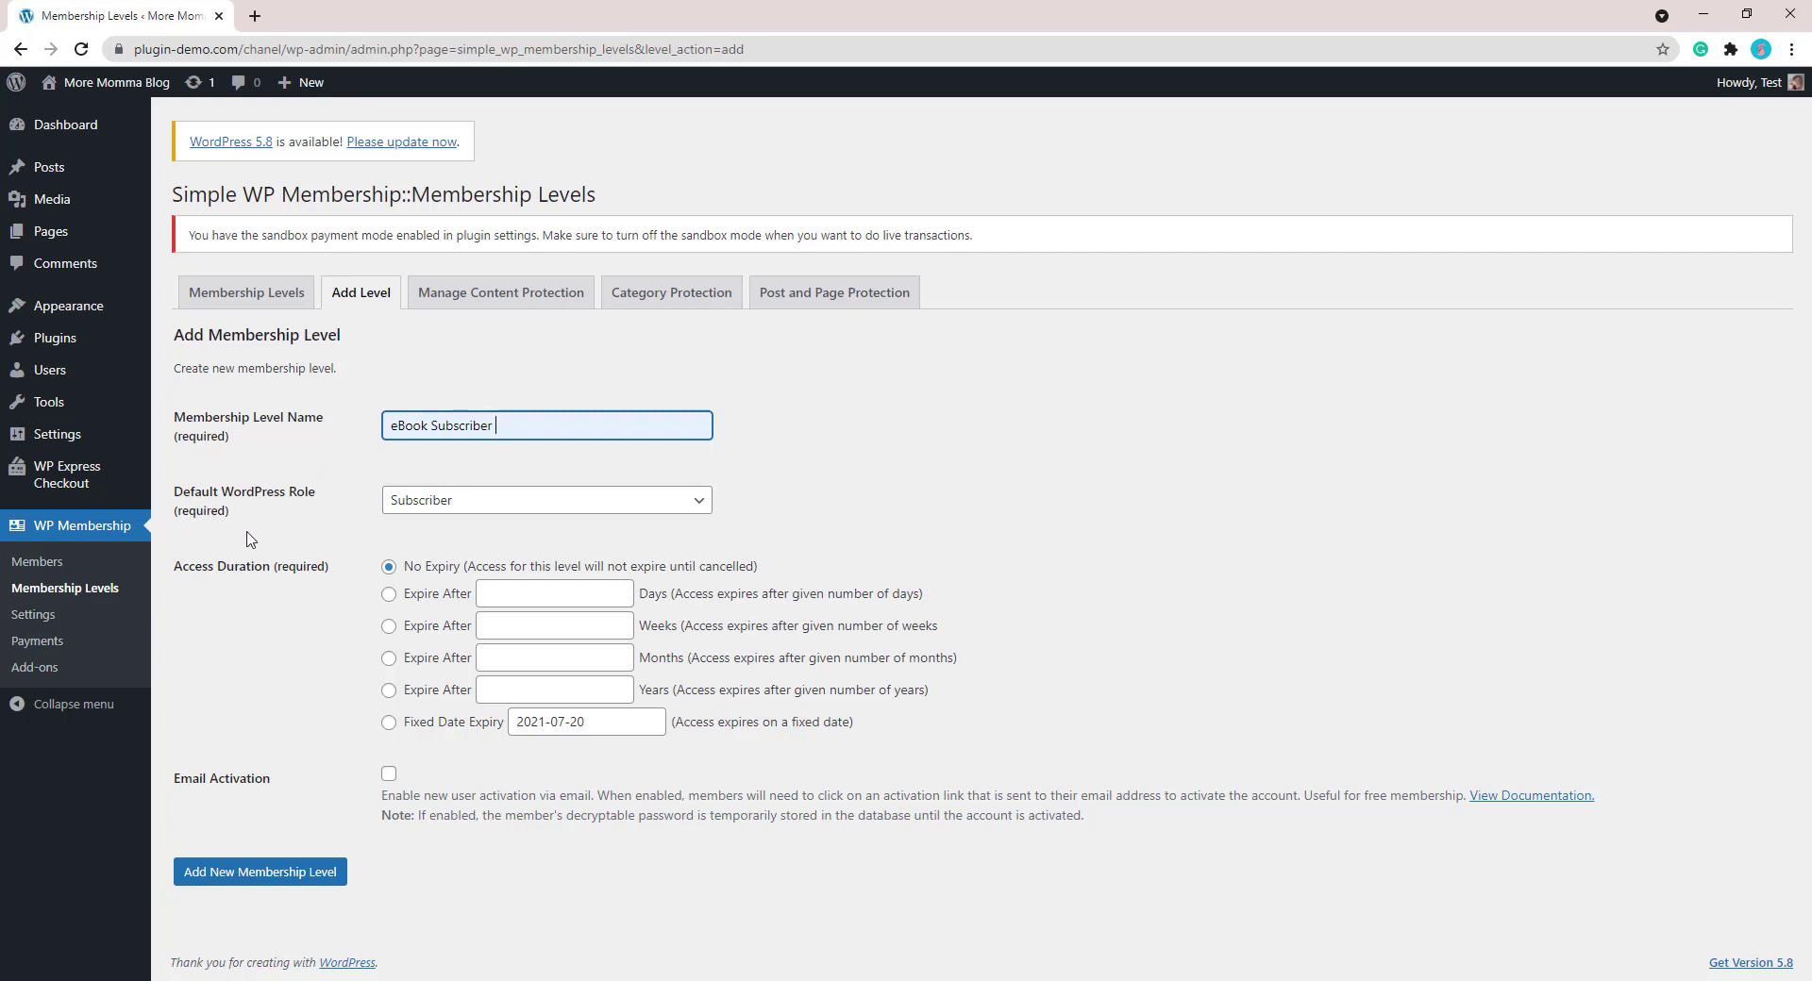
# Keep the default role Subscriber and the No Expiry access duration, and add the new membership level.
pyautogui.click(435, 512)
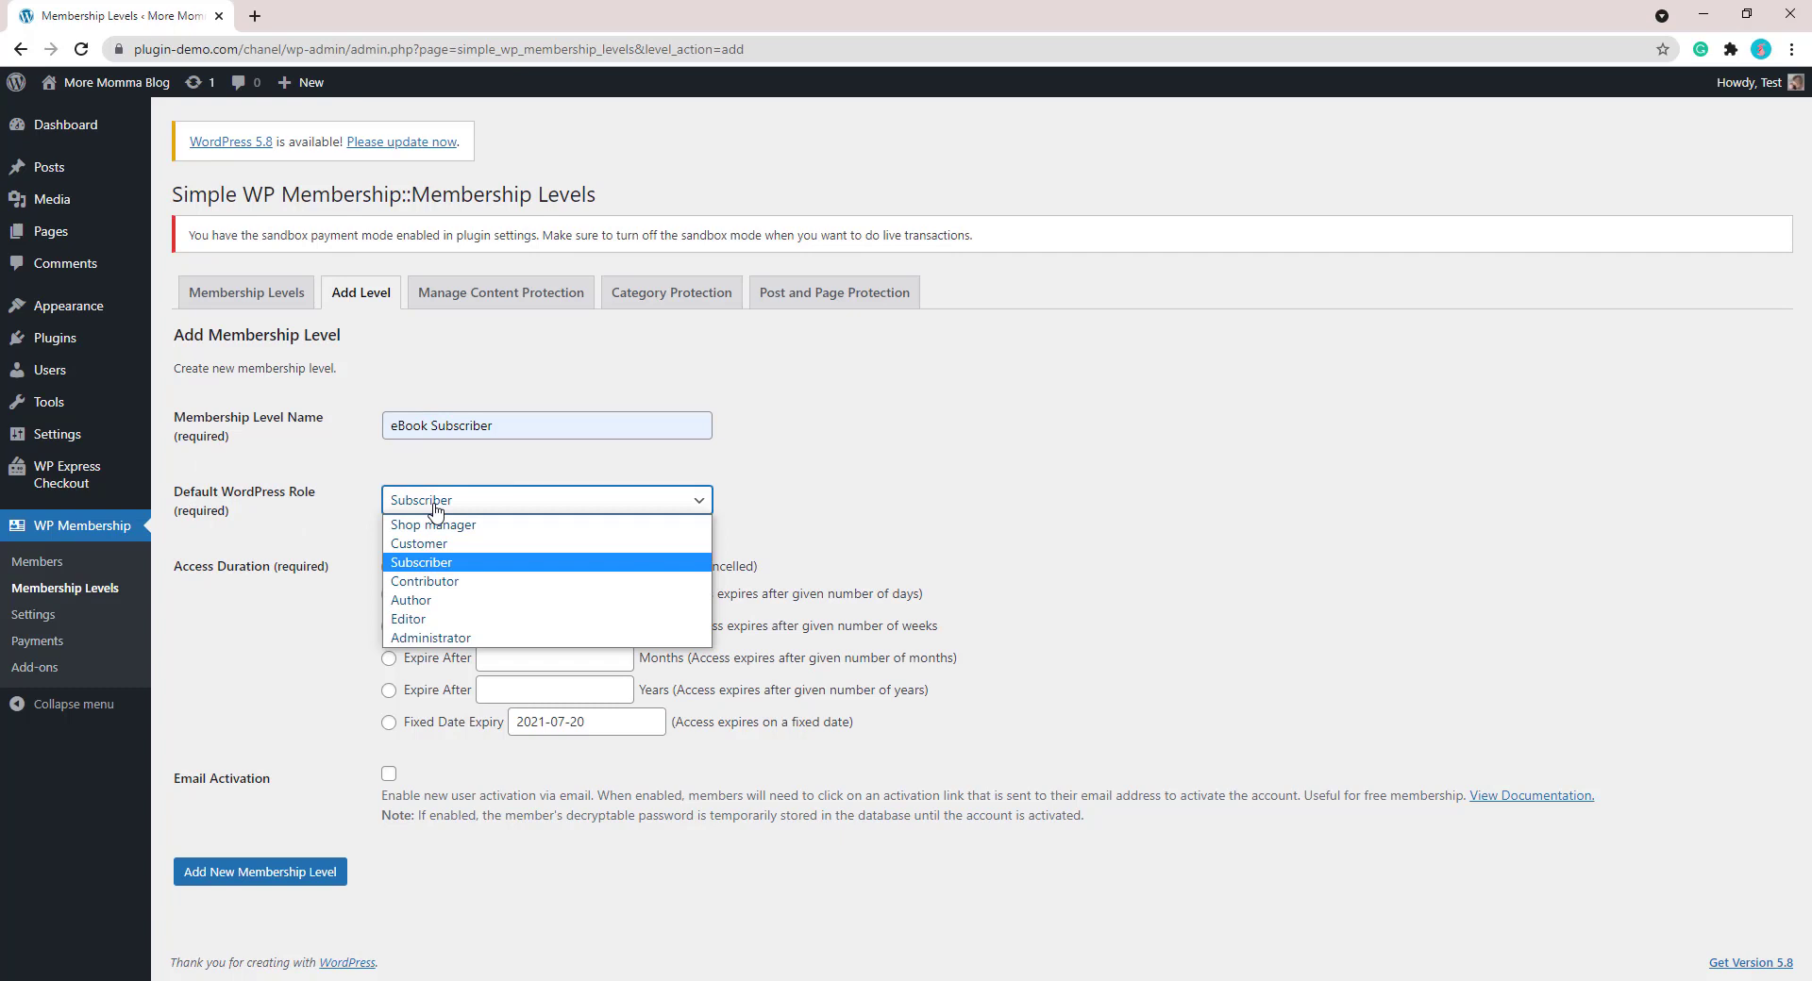
pyautogui.click(434, 506)
pyautogui.click(316, 590)
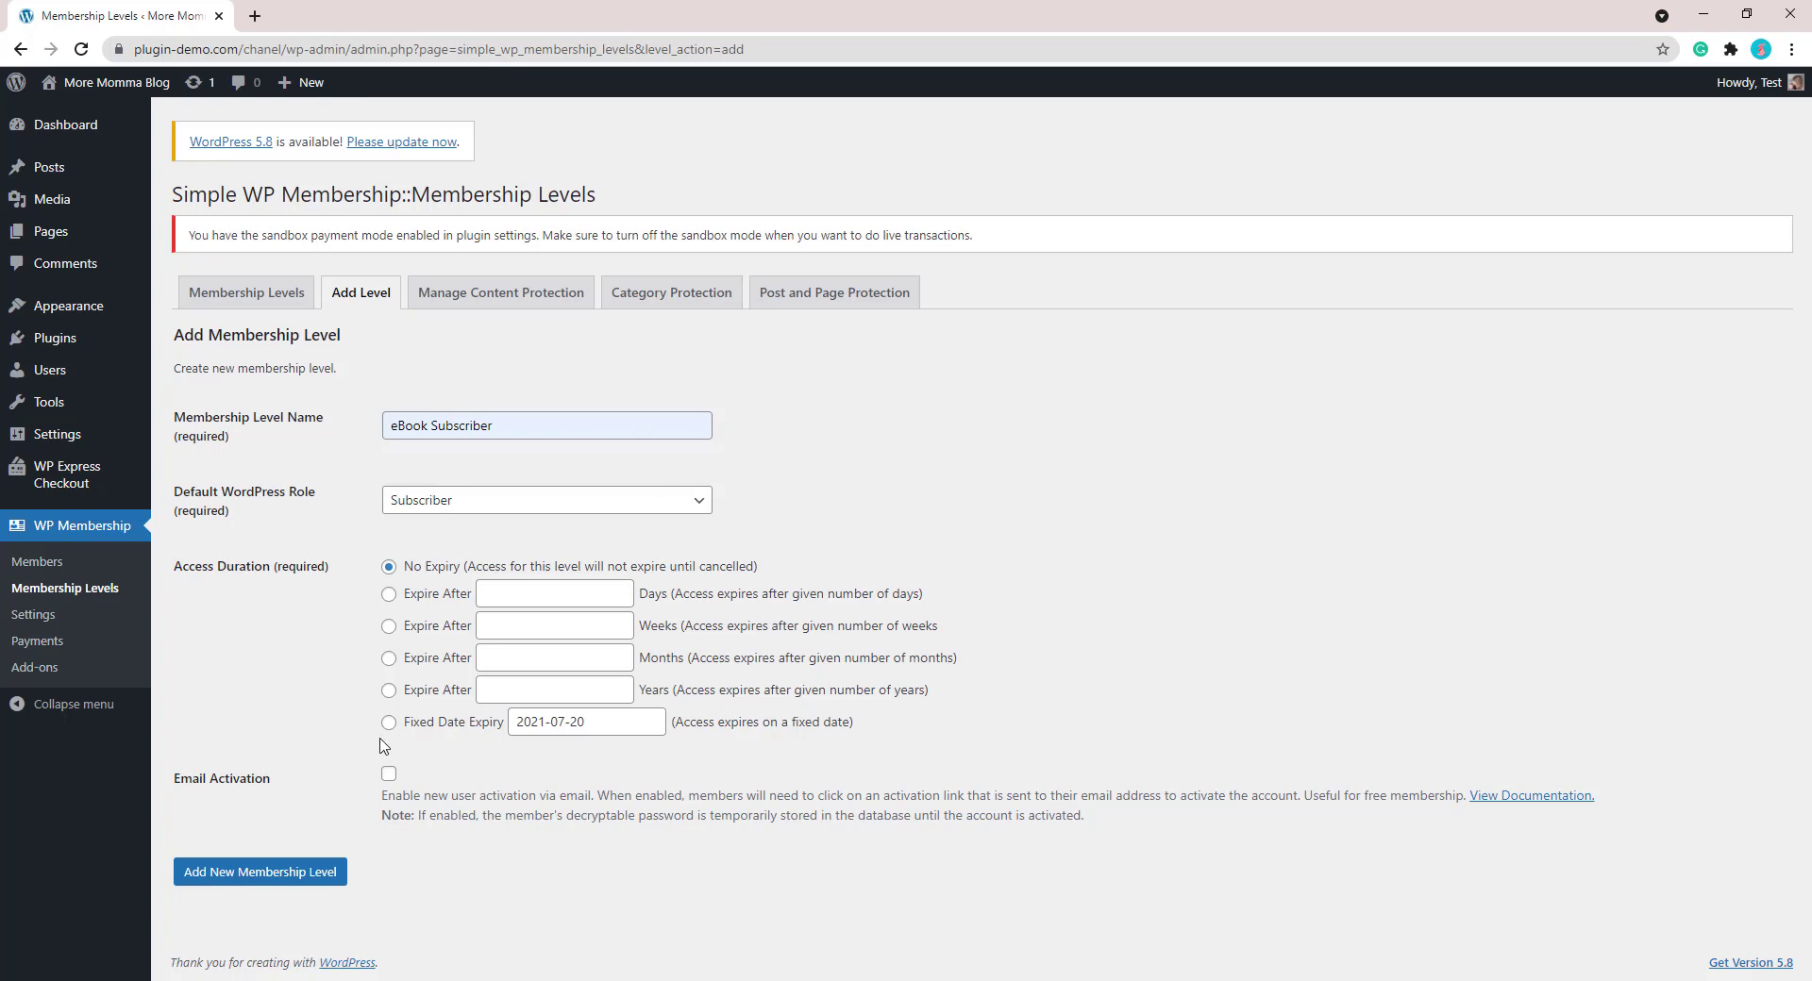
pyautogui.click(334, 884)
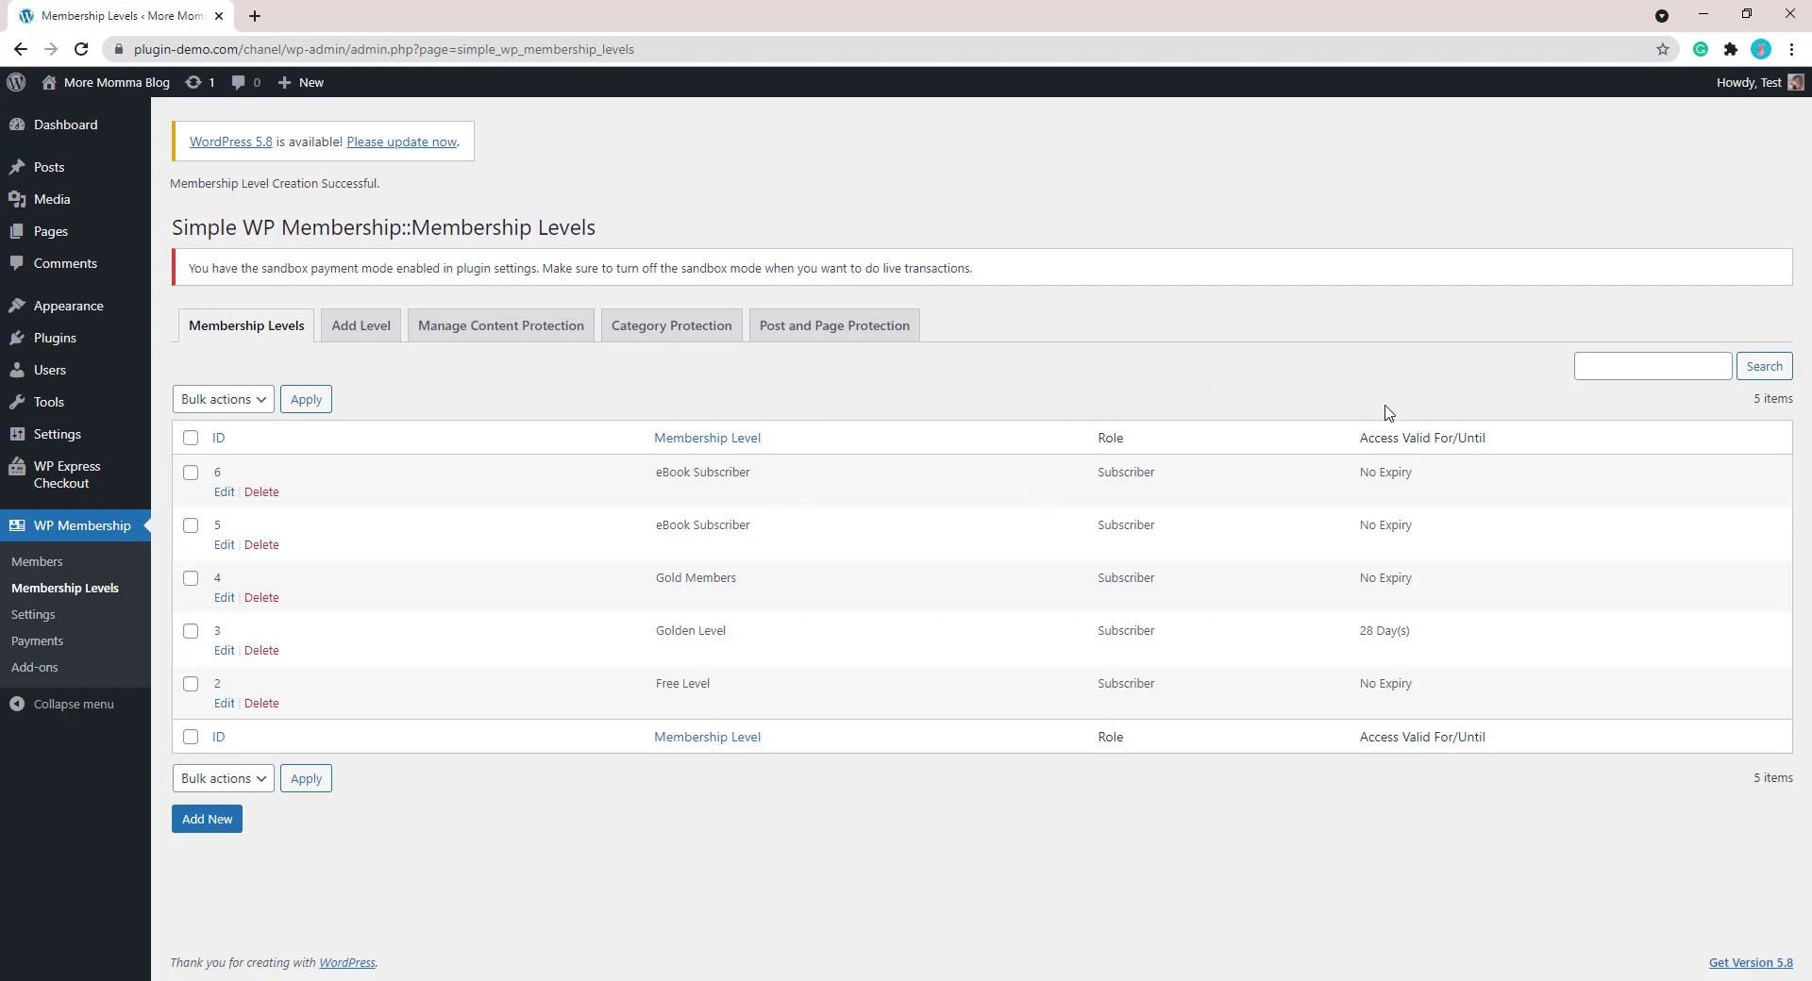
# Start a new WP Express Checkout product titled "Parenting eBook" with the description "Access to many different eBooks and content about great parenting.".
pyautogui.moveTo(66, 481)
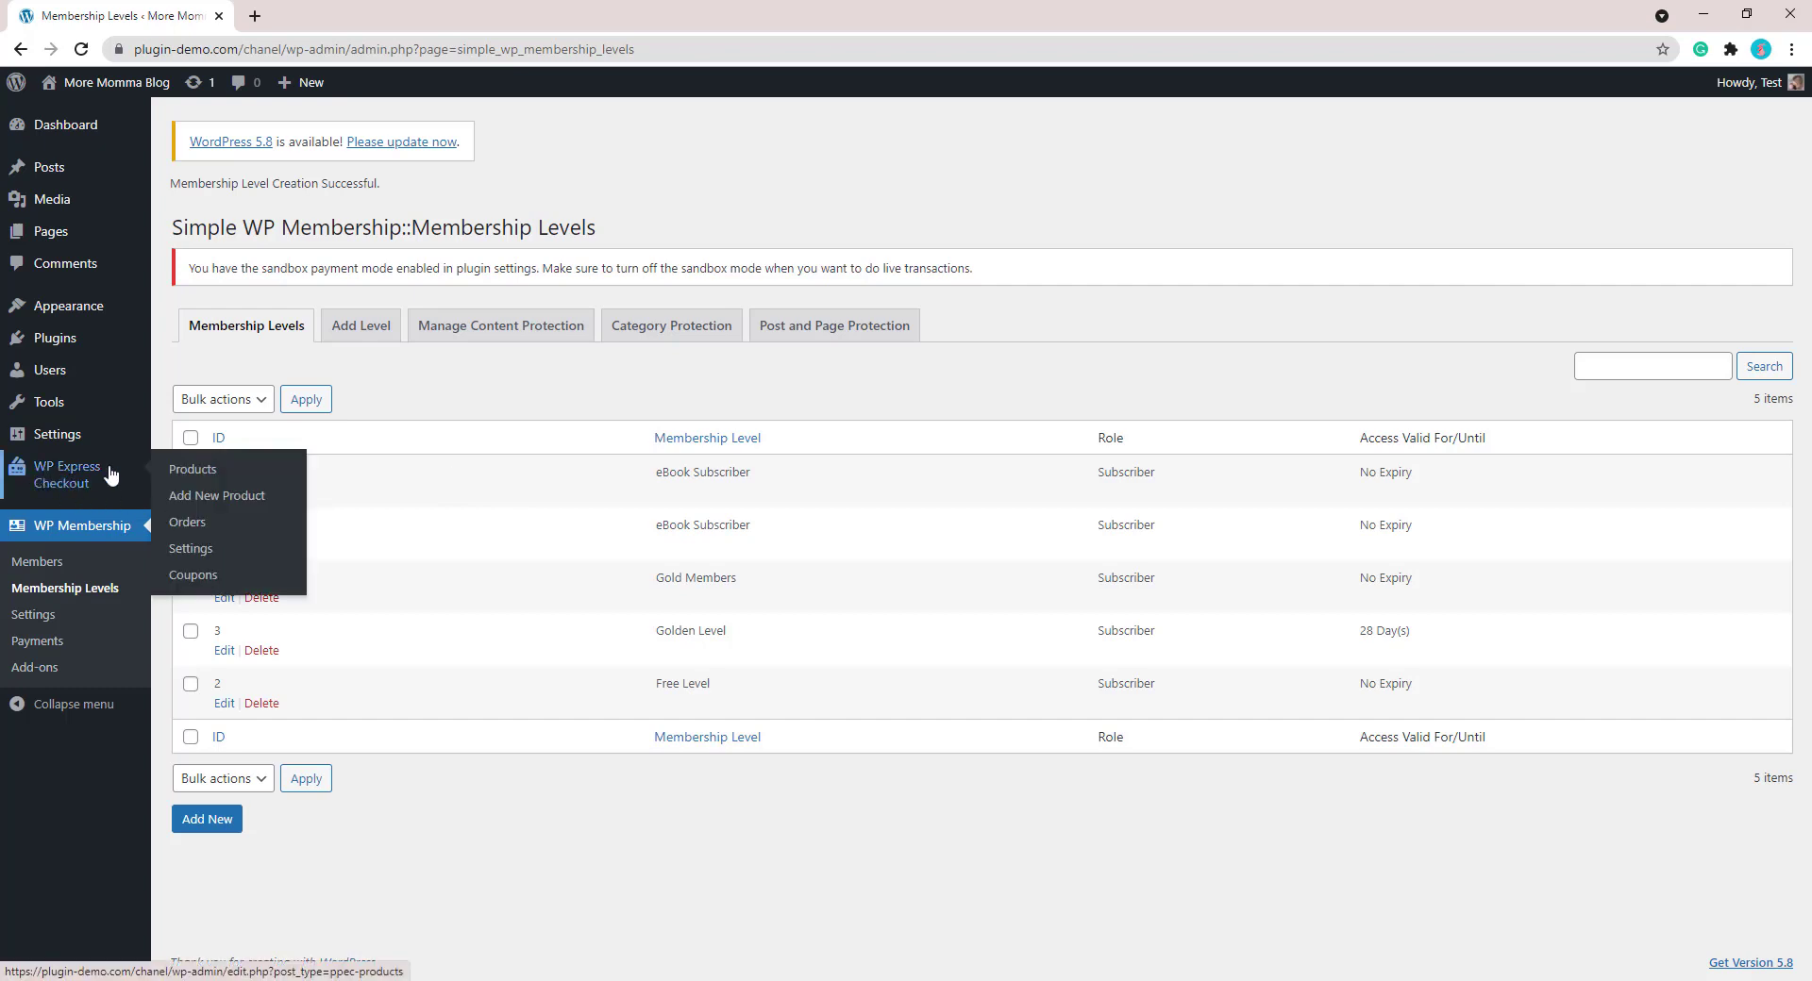
pyautogui.click(190, 501)
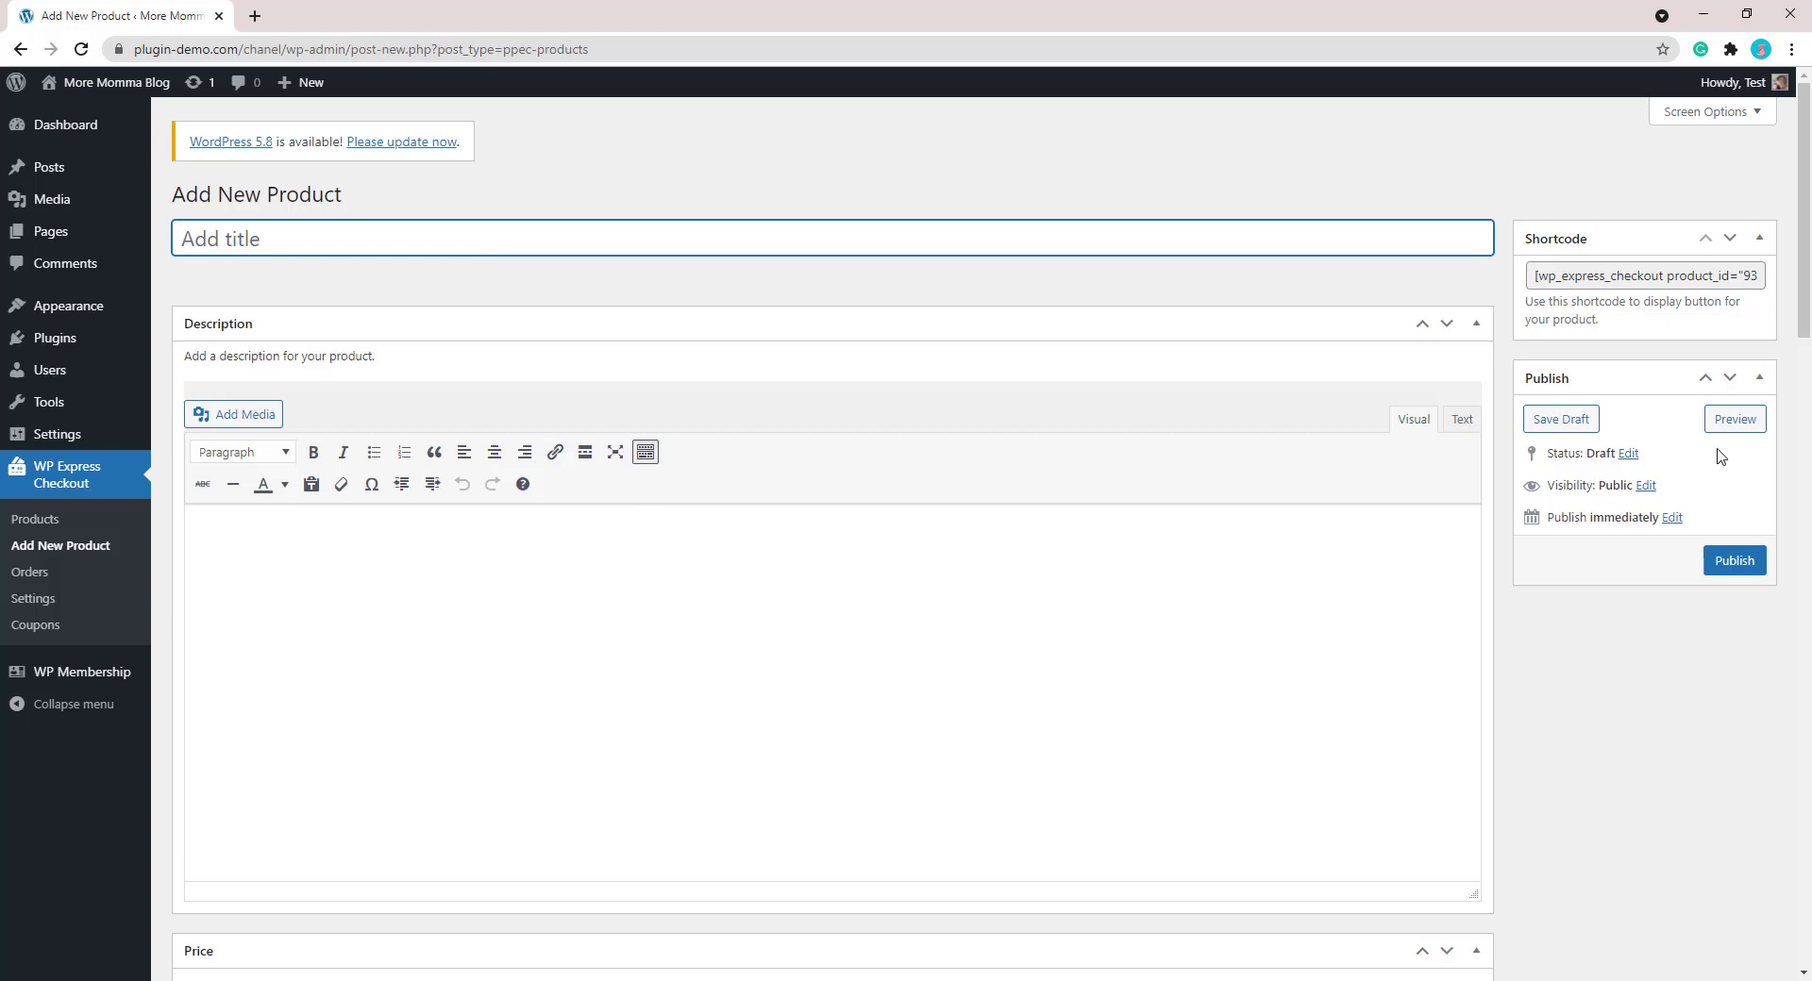
pyautogui.moveTo(1804, 313); pyautogui.dragTo(1807, 838)
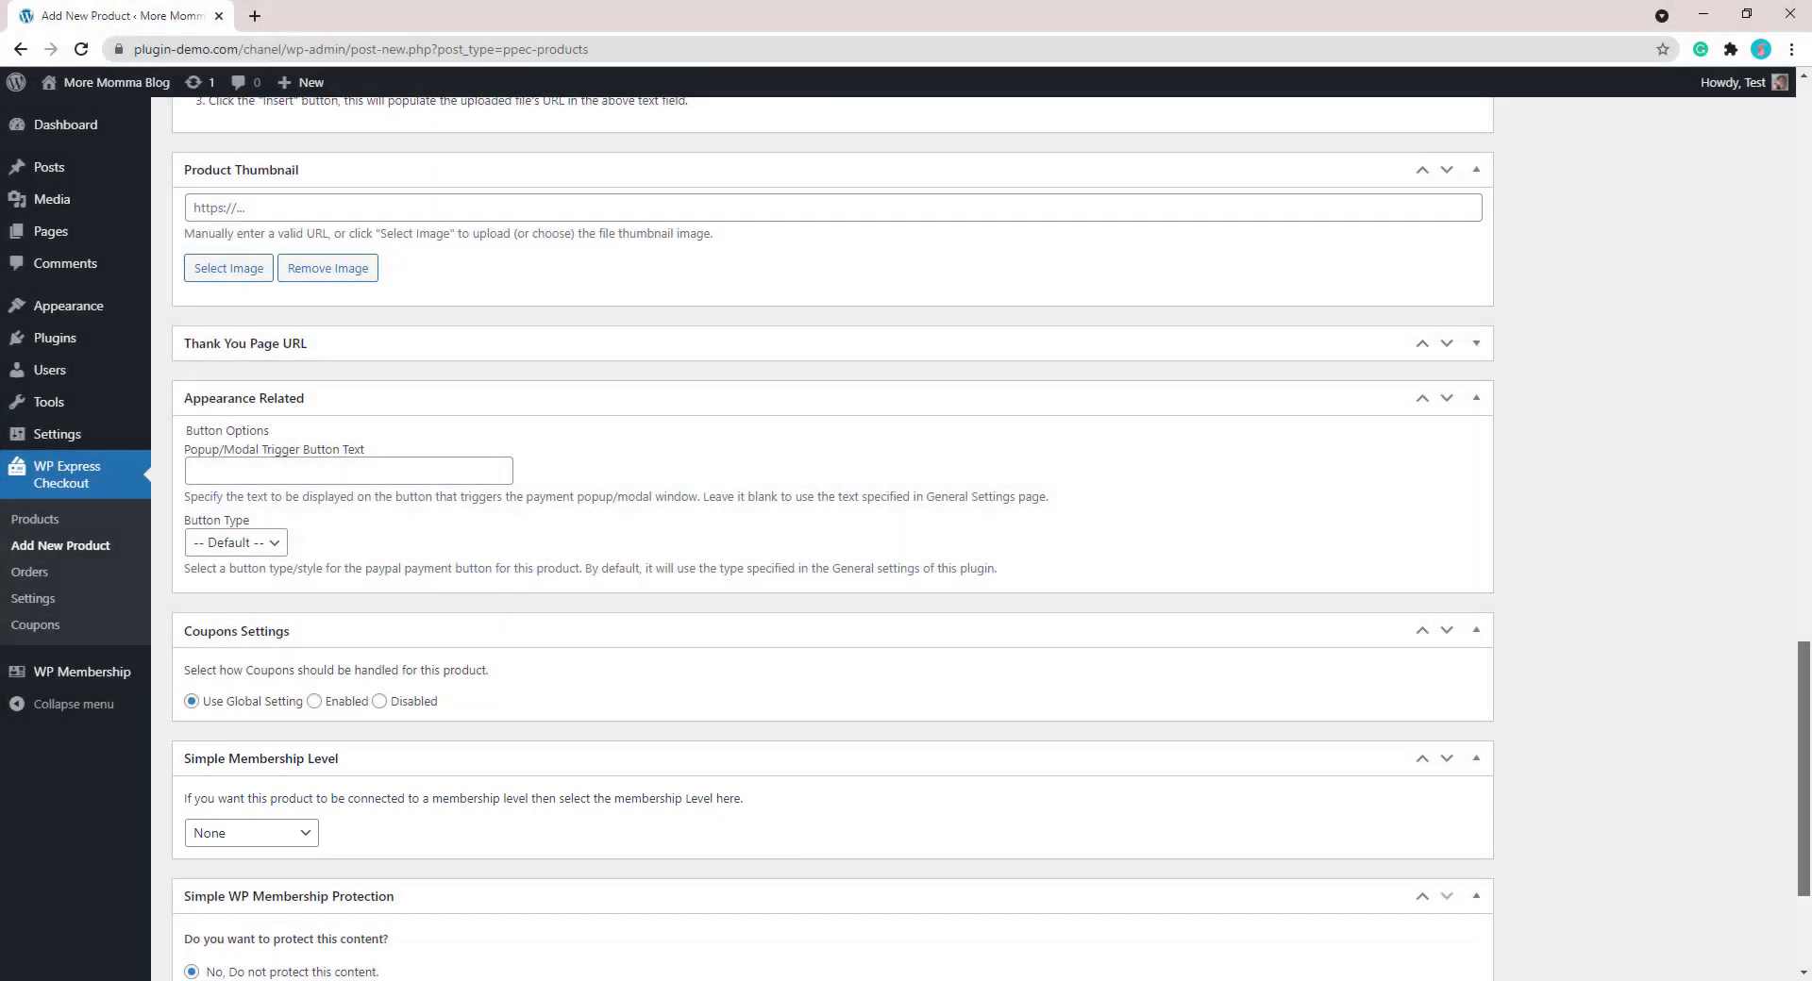
pyautogui.scroll(6, 1646, 739)
pyautogui.scroll(15, 849, 269)
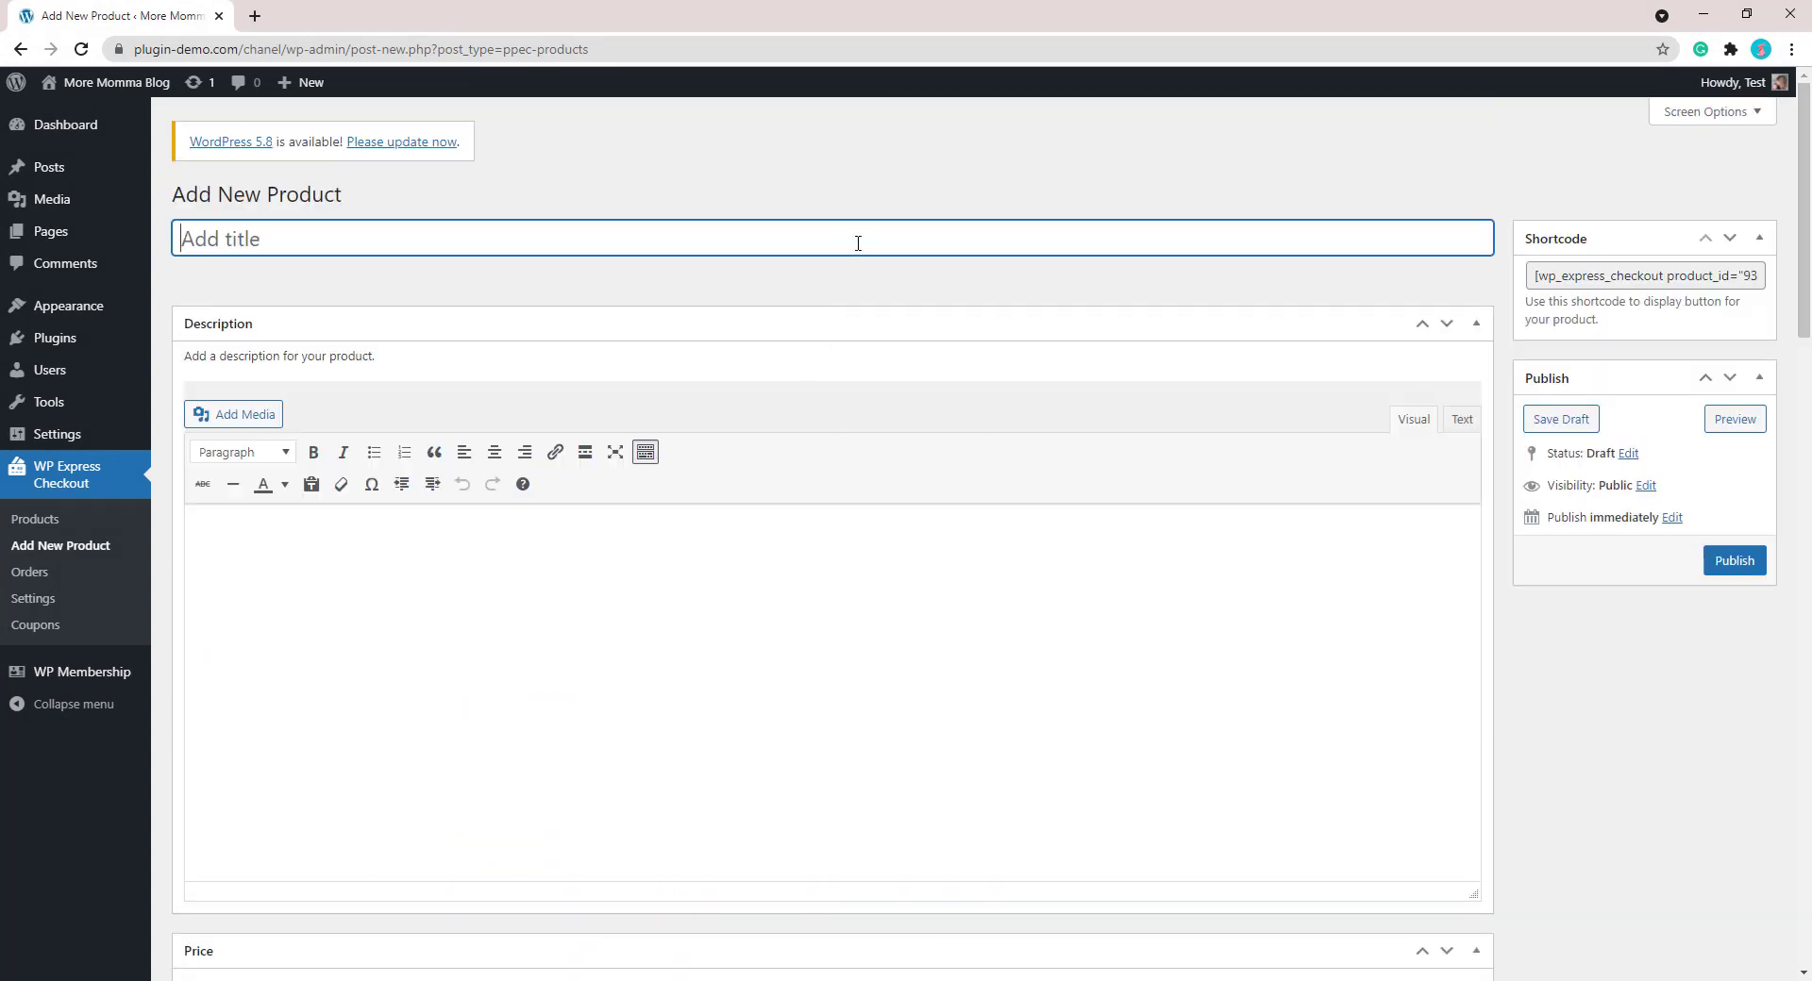
pyautogui.write('Parenting eBook')
pyautogui.click(612, 813)
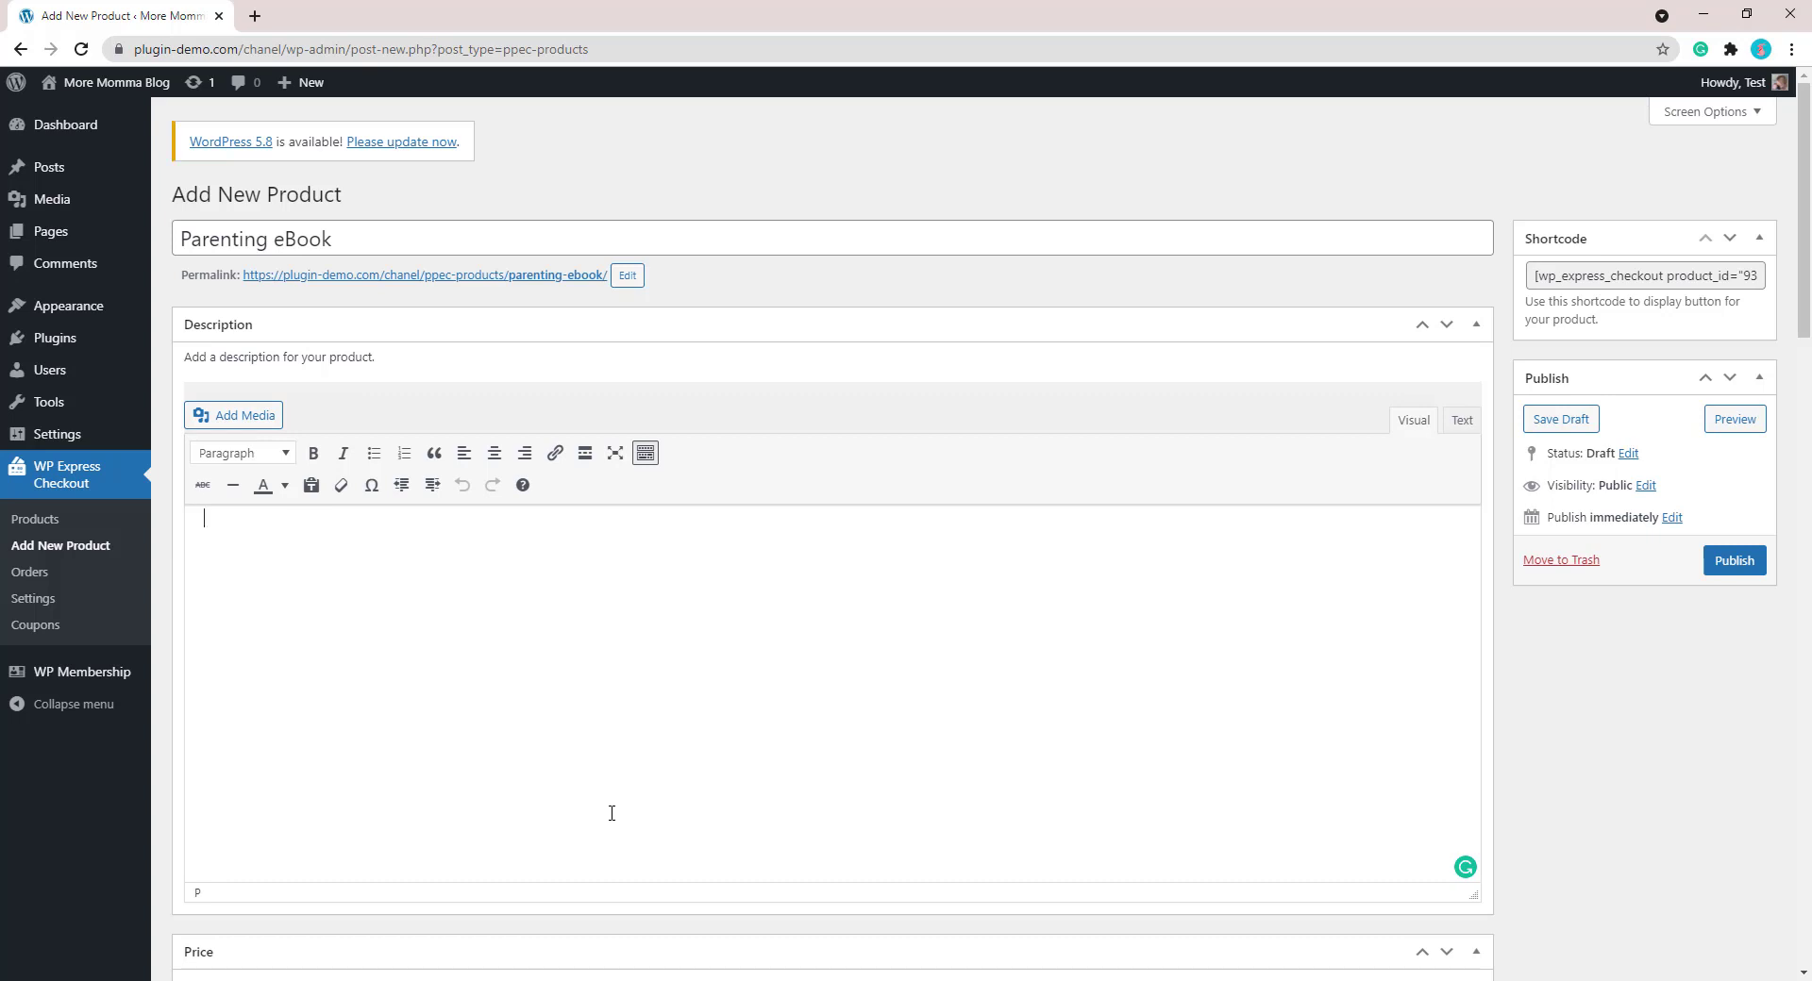
pyautogui.write('Access to many different eBooks and content about great parenting.')
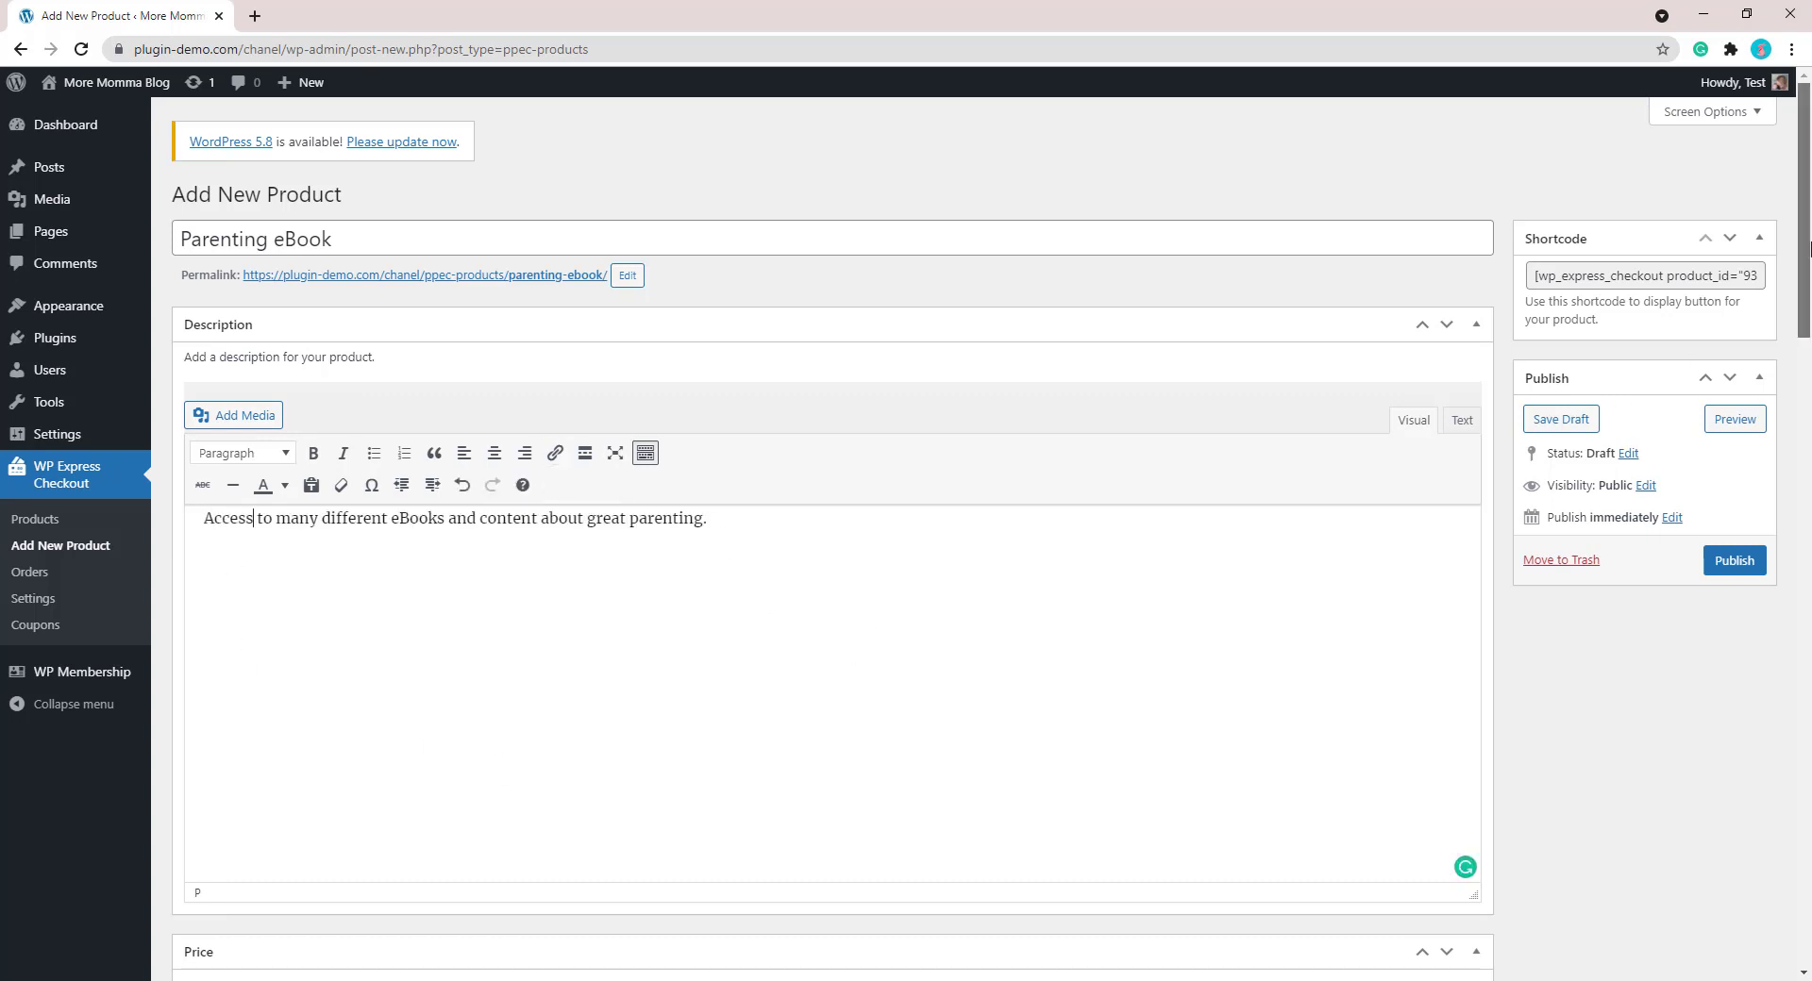
# Set the product's price to 9.95.
pyautogui.scroll(-6, 754, 442)
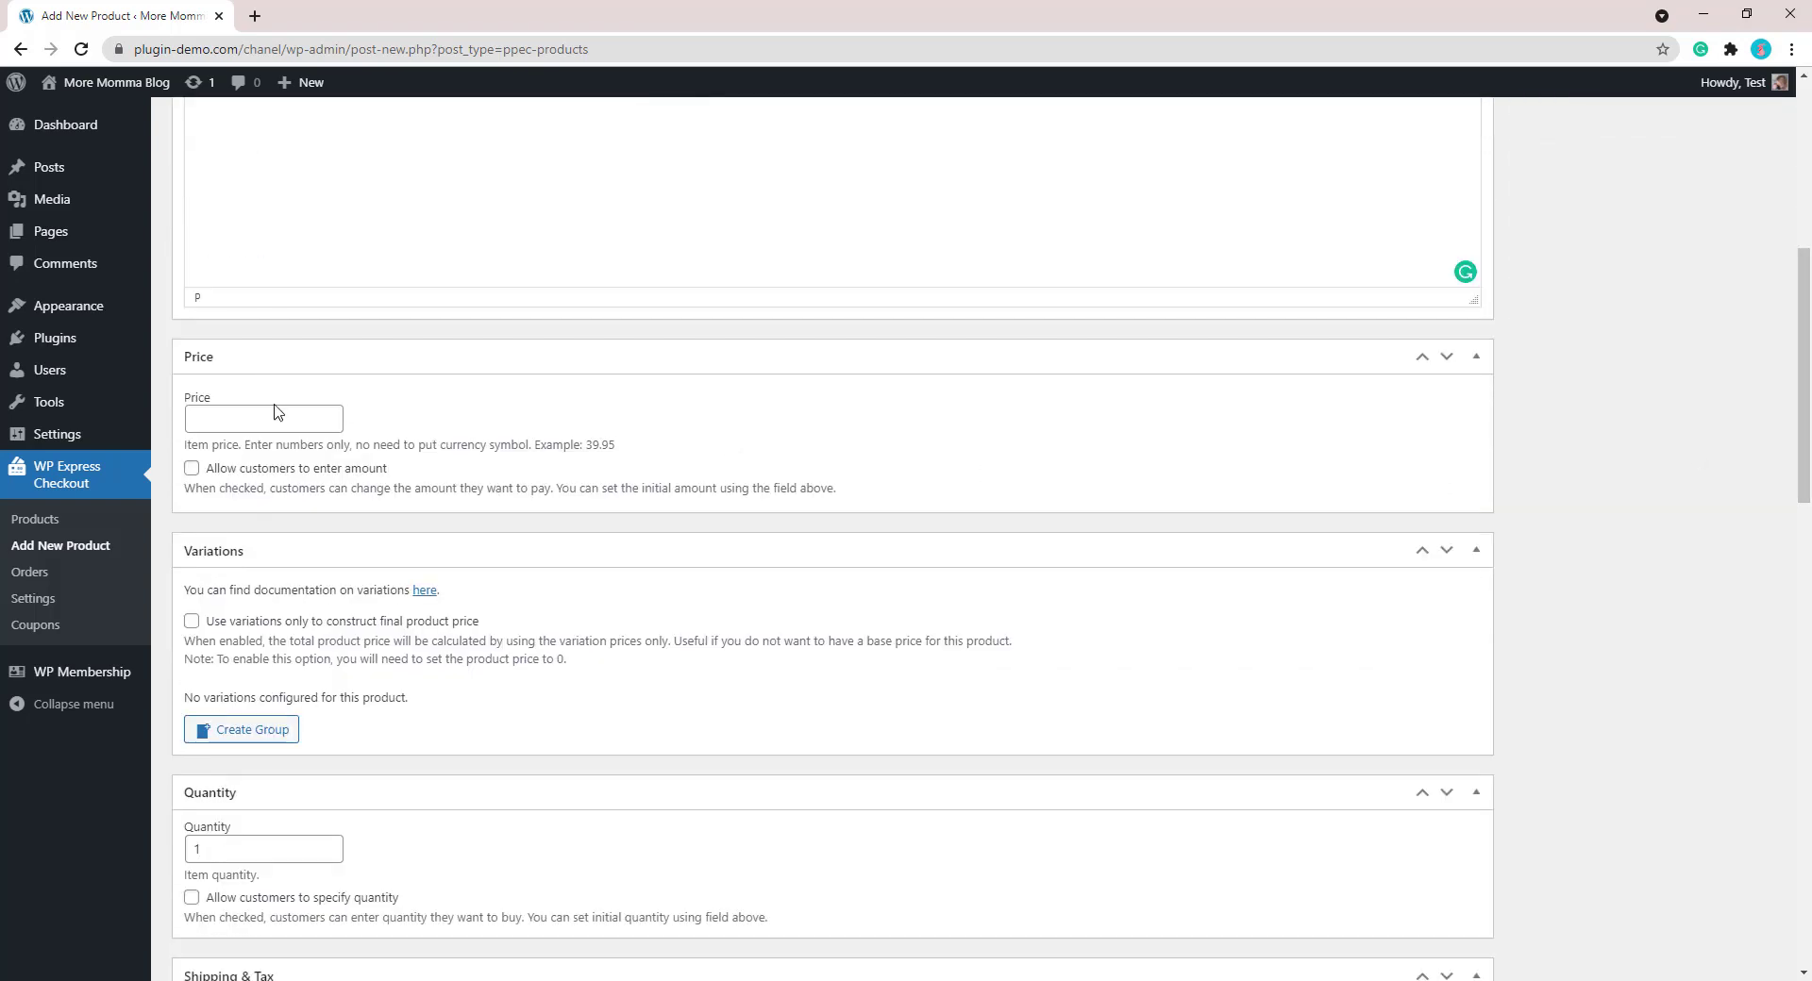
pyautogui.click(275, 415)
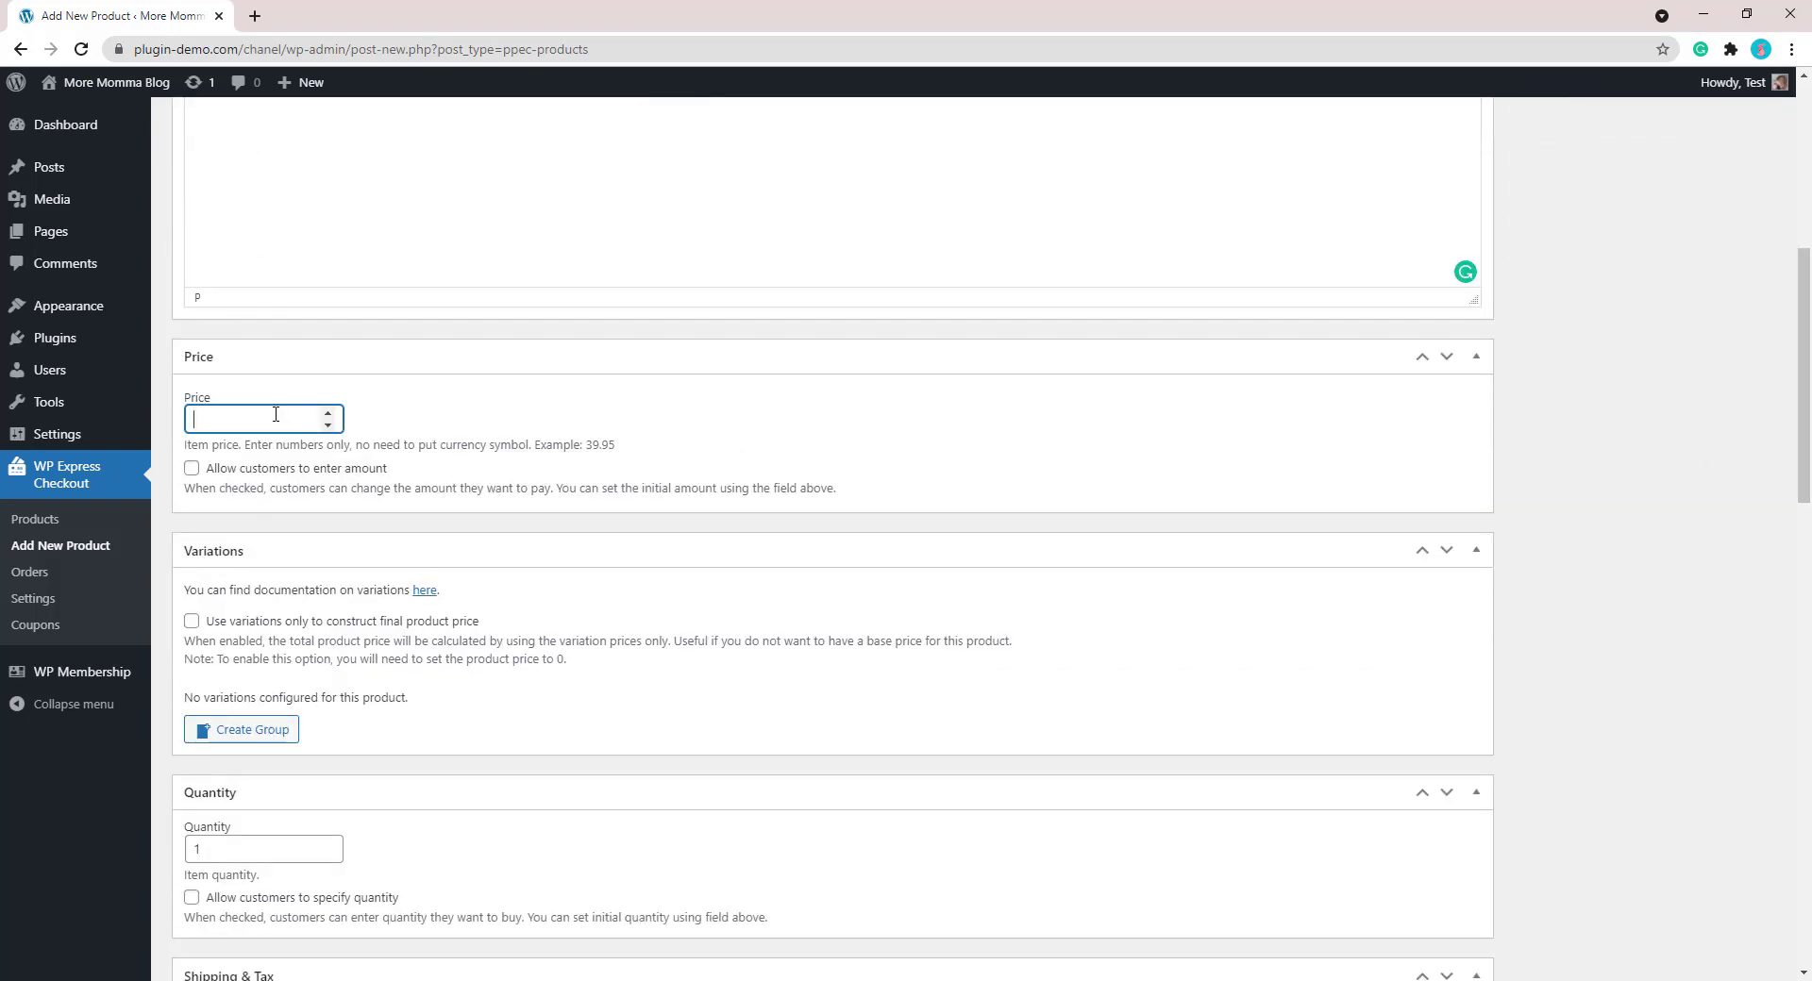
pyautogui.write('9.95')
pyautogui.click(1258, 444)
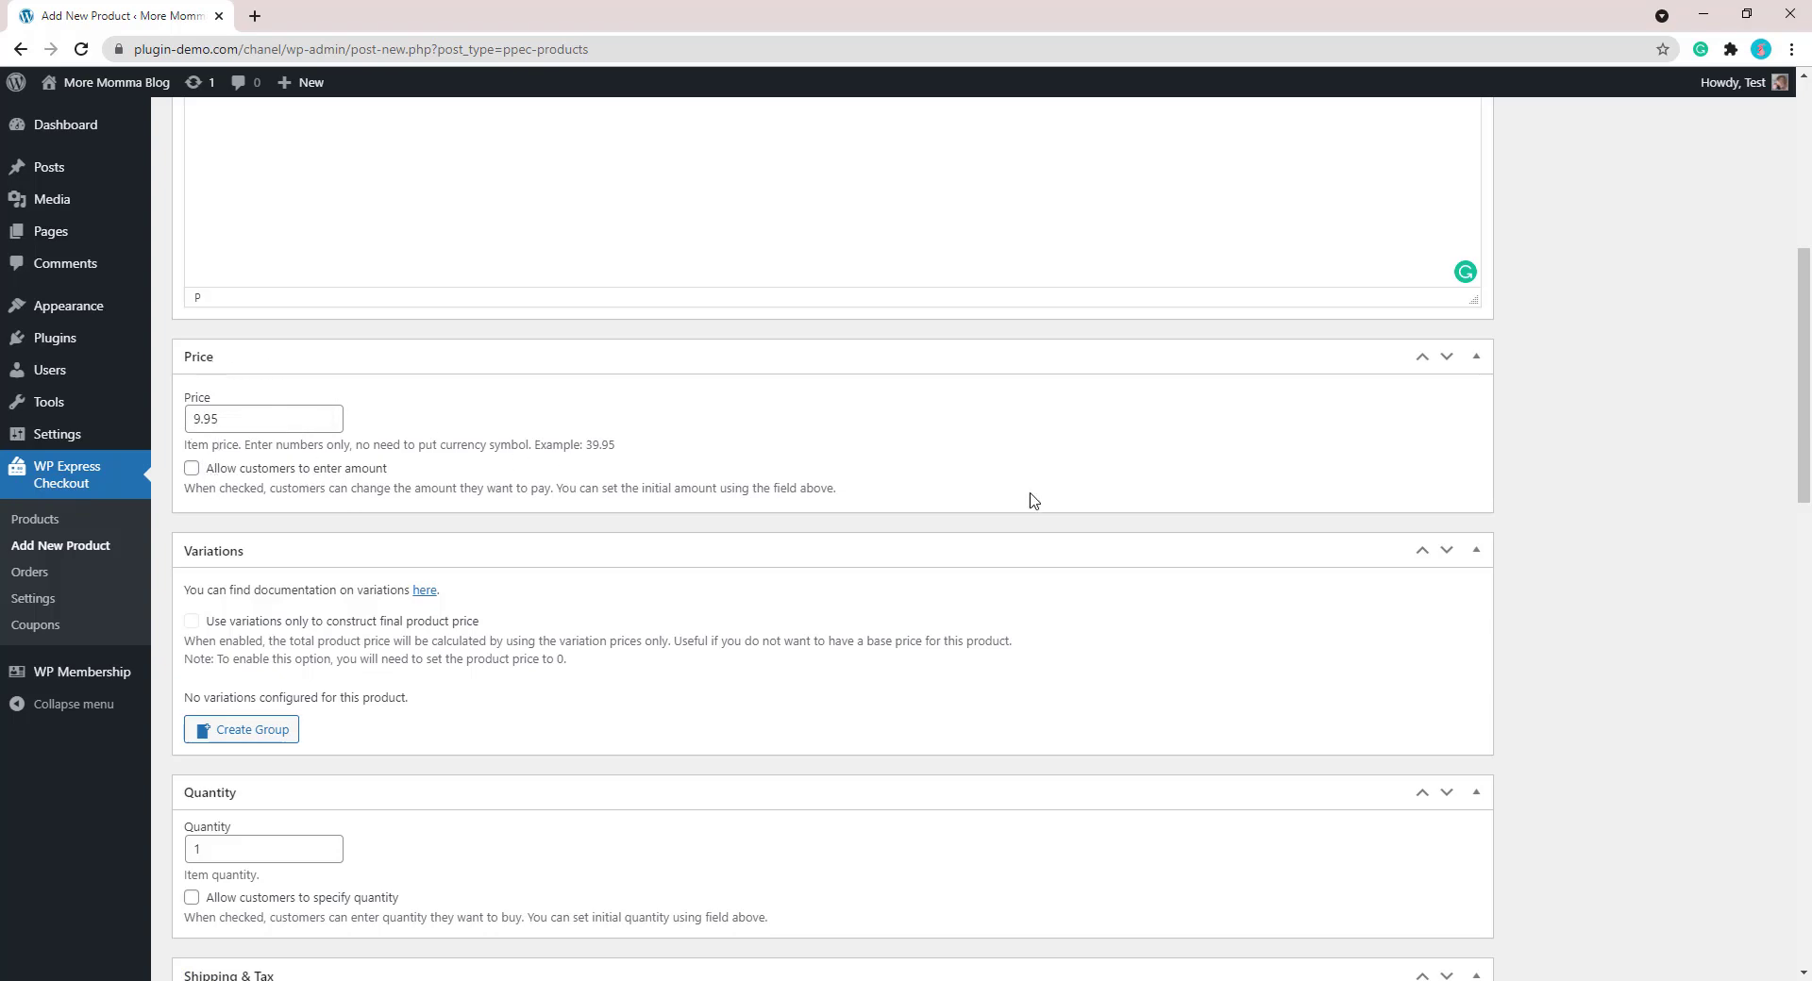
# Insert parenting-ebooks.jpg from the media library as the product thumbnail, leaving the download URL empty.
pyautogui.moveTo(1809, 431); pyautogui.dragTo(1809, 559)
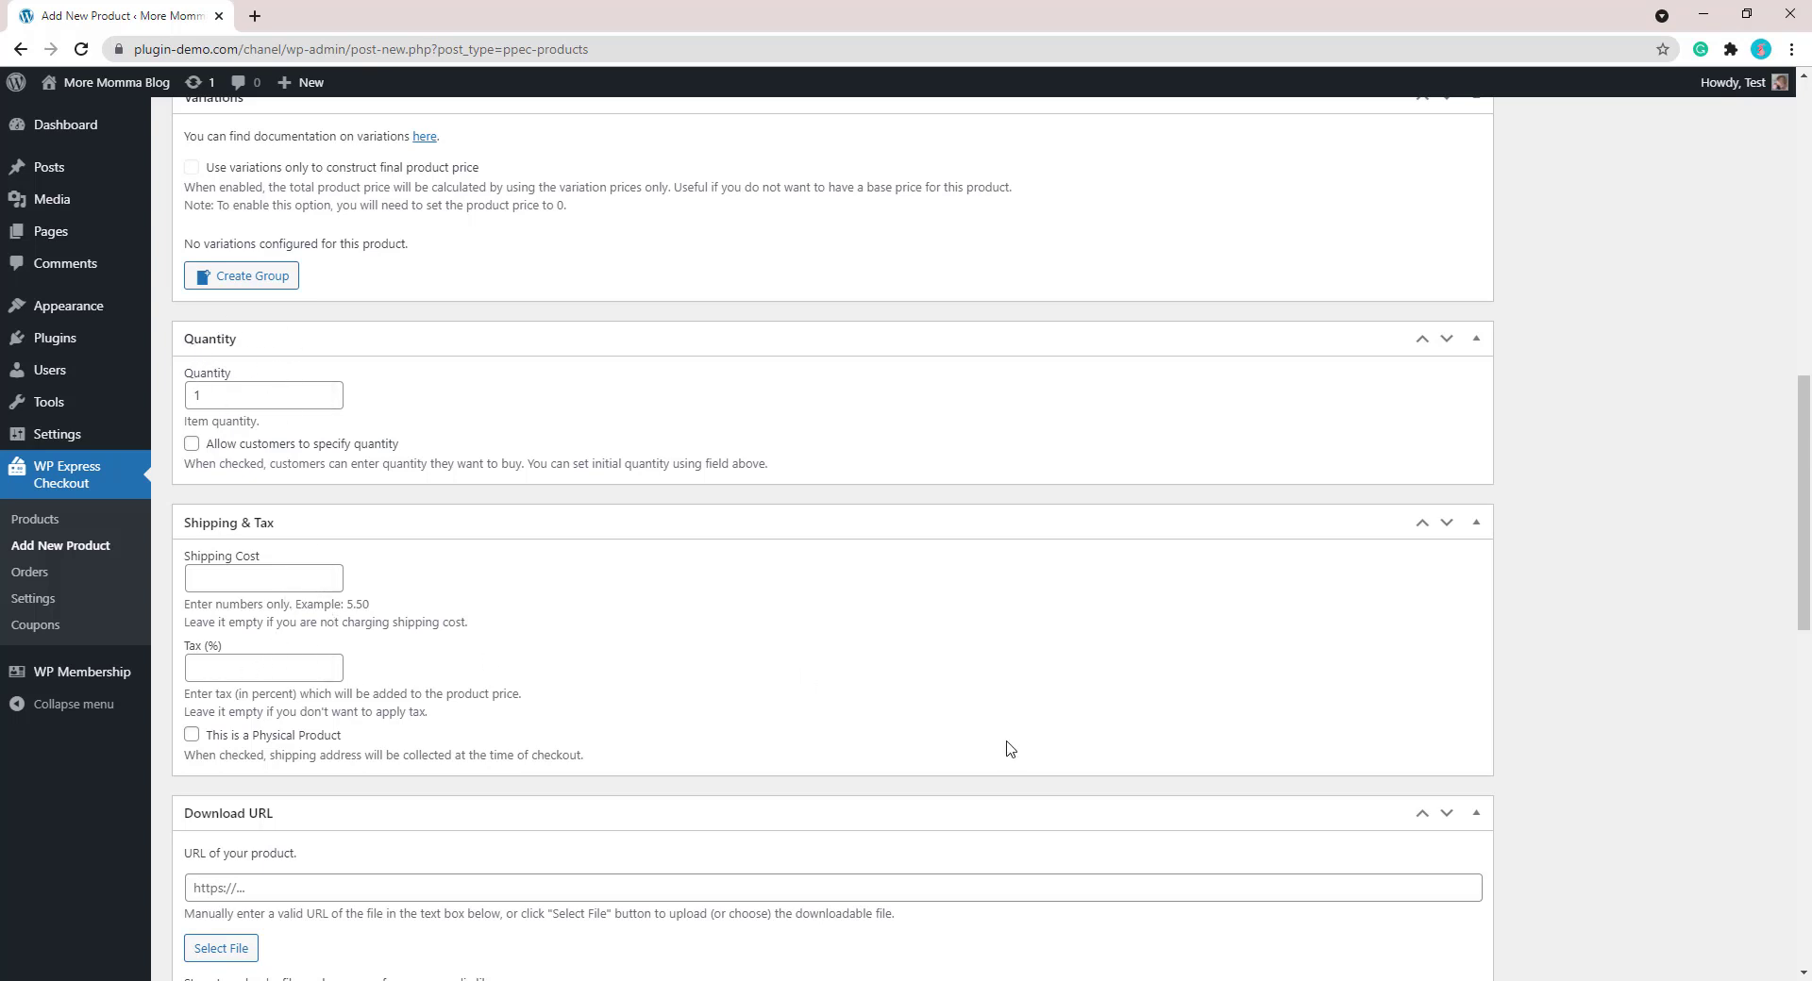
pyautogui.moveTo(1806, 563); pyautogui.dragTo(1808, 600)
pyautogui.scroll(-5, 297, 406)
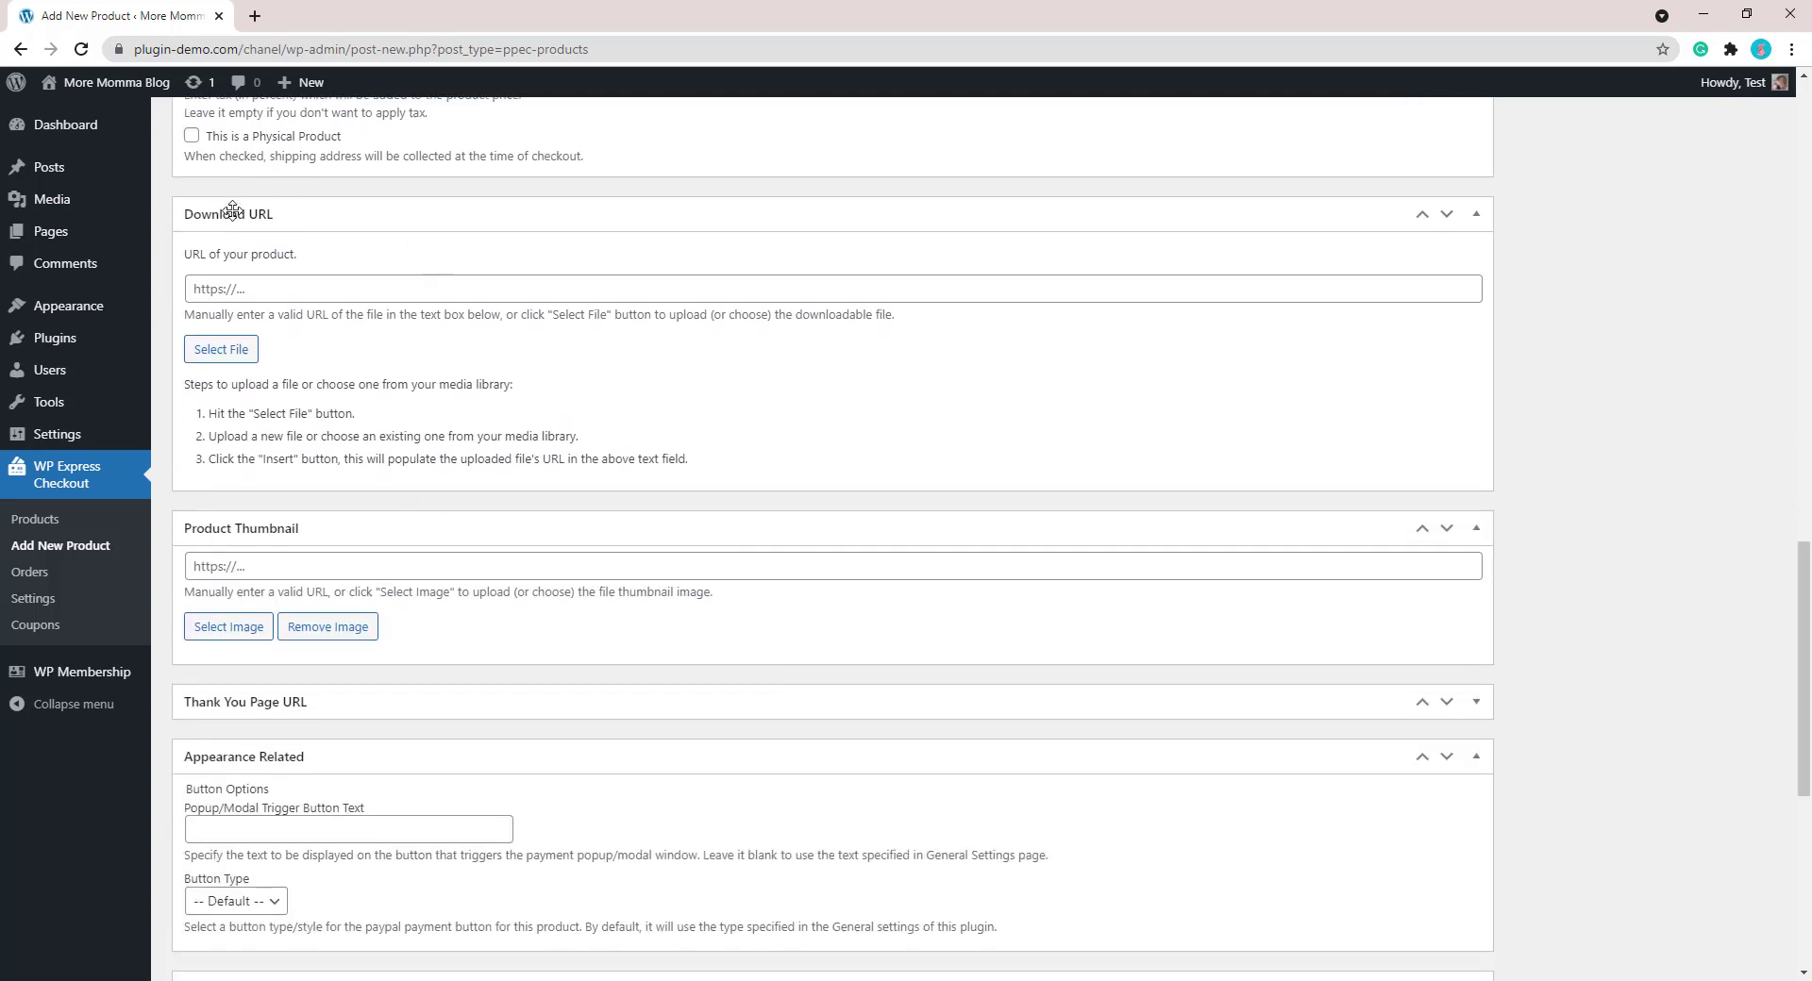
pyautogui.click(238, 631)
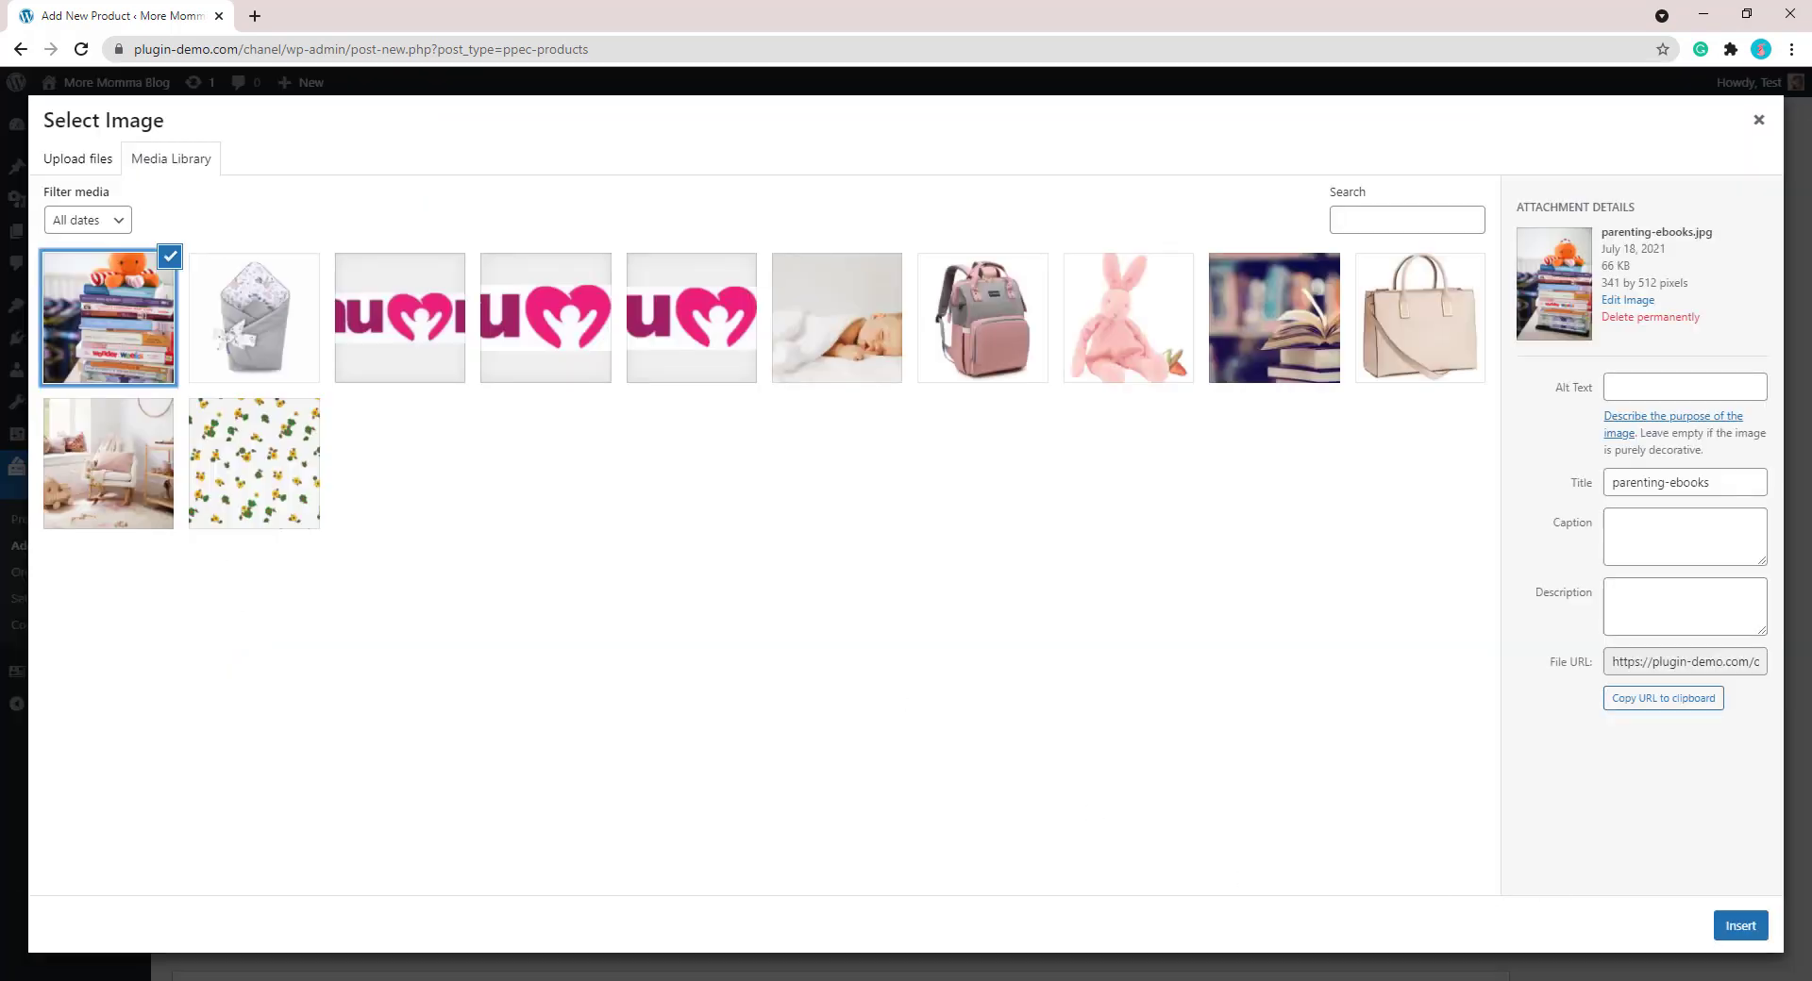
pyautogui.click(1742, 928)
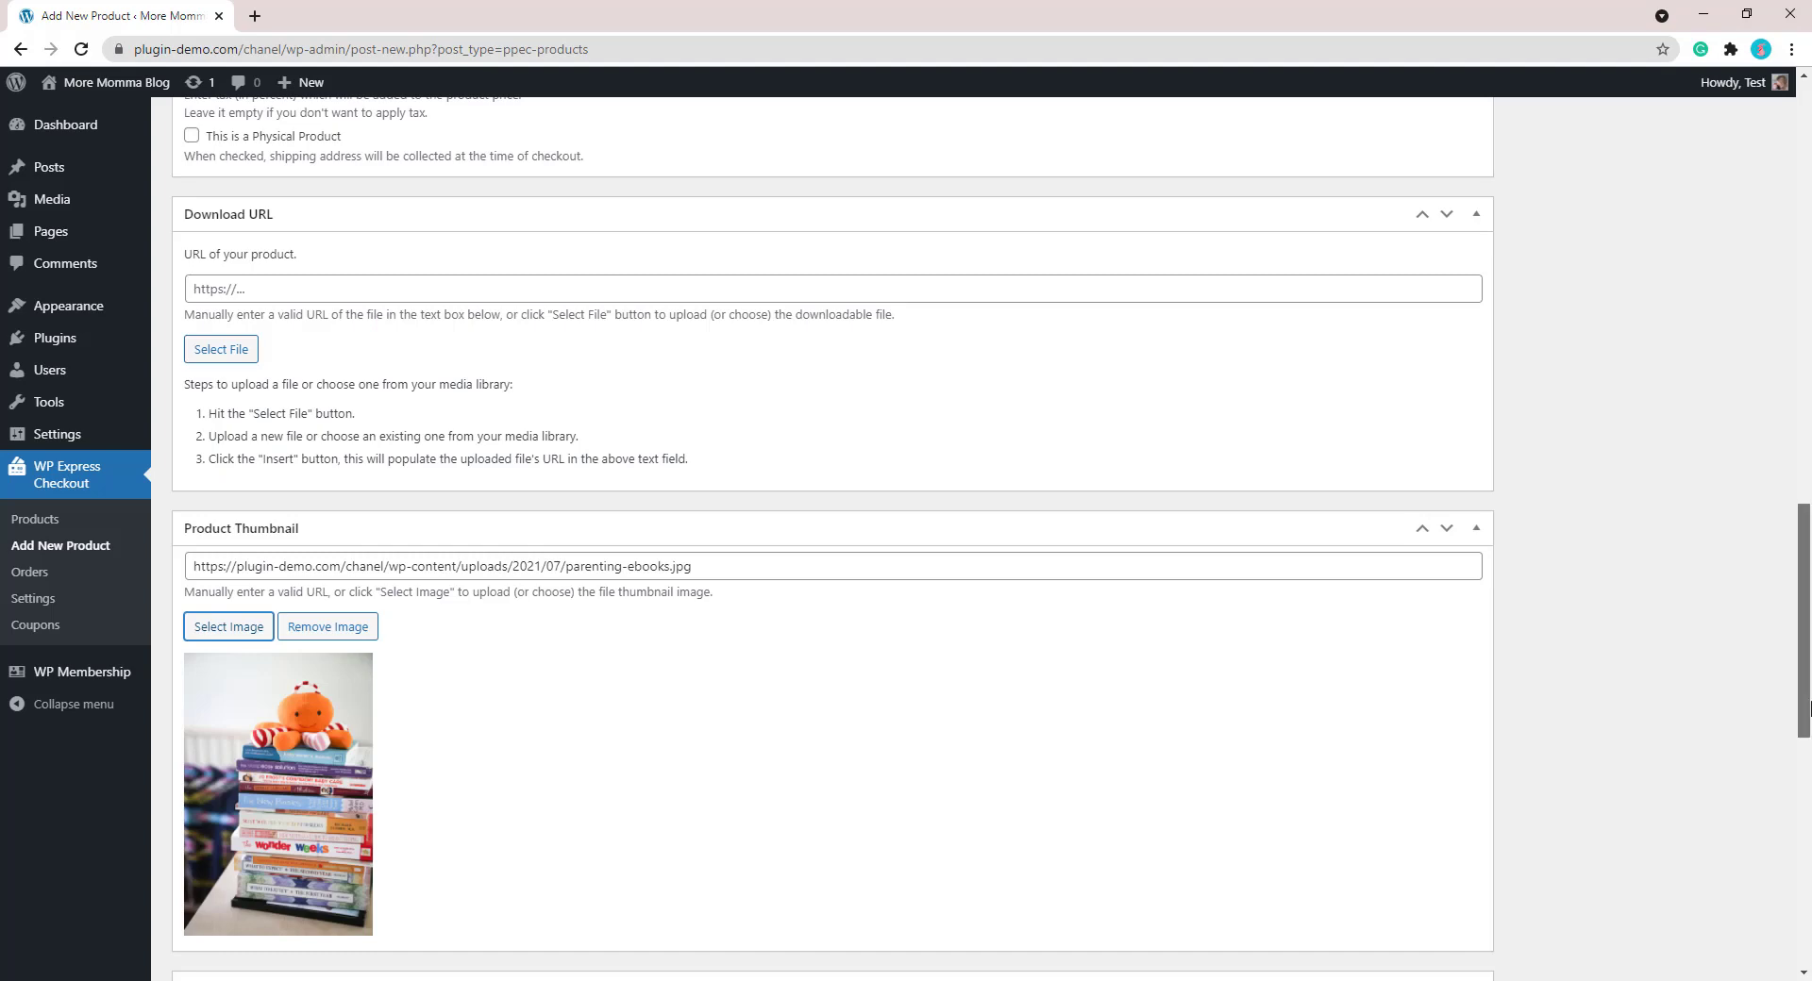
# Connect the product to the newly created eBook Subscriber membership level, the last one listed.
pyautogui.moveTo(1804, 721); pyautogui.dragTo(1807, 948)
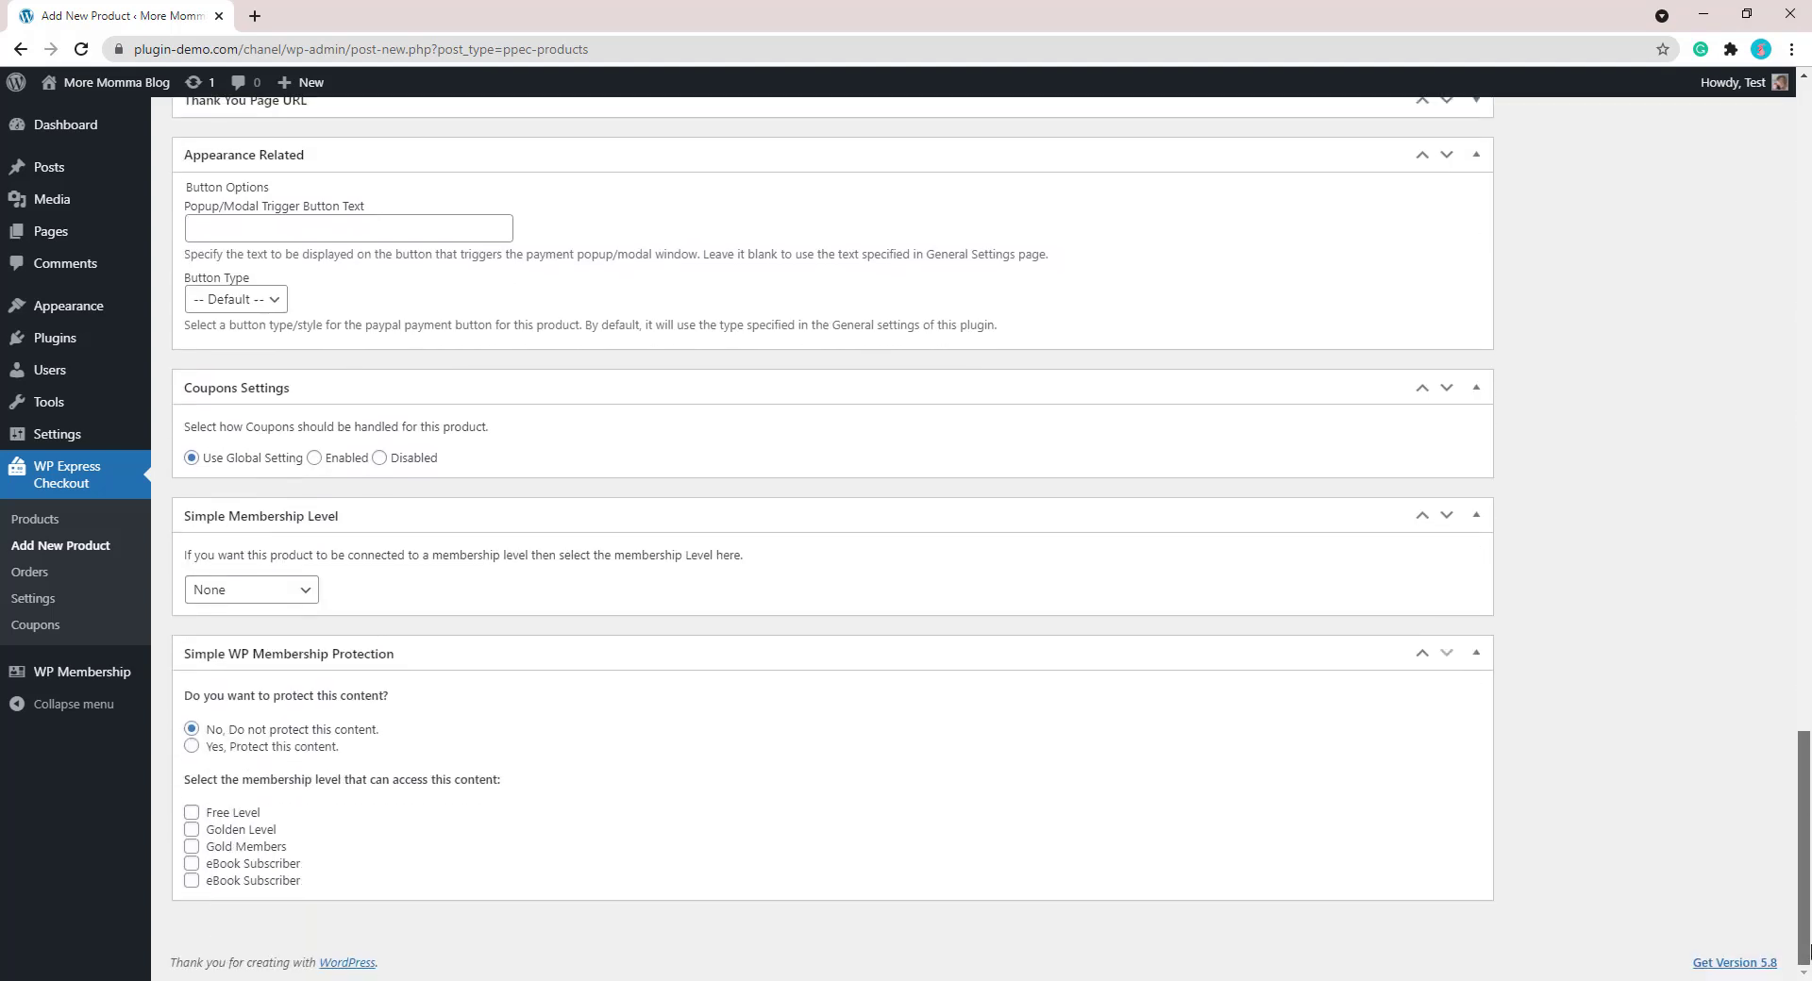
pyautogui.click(295, 592)
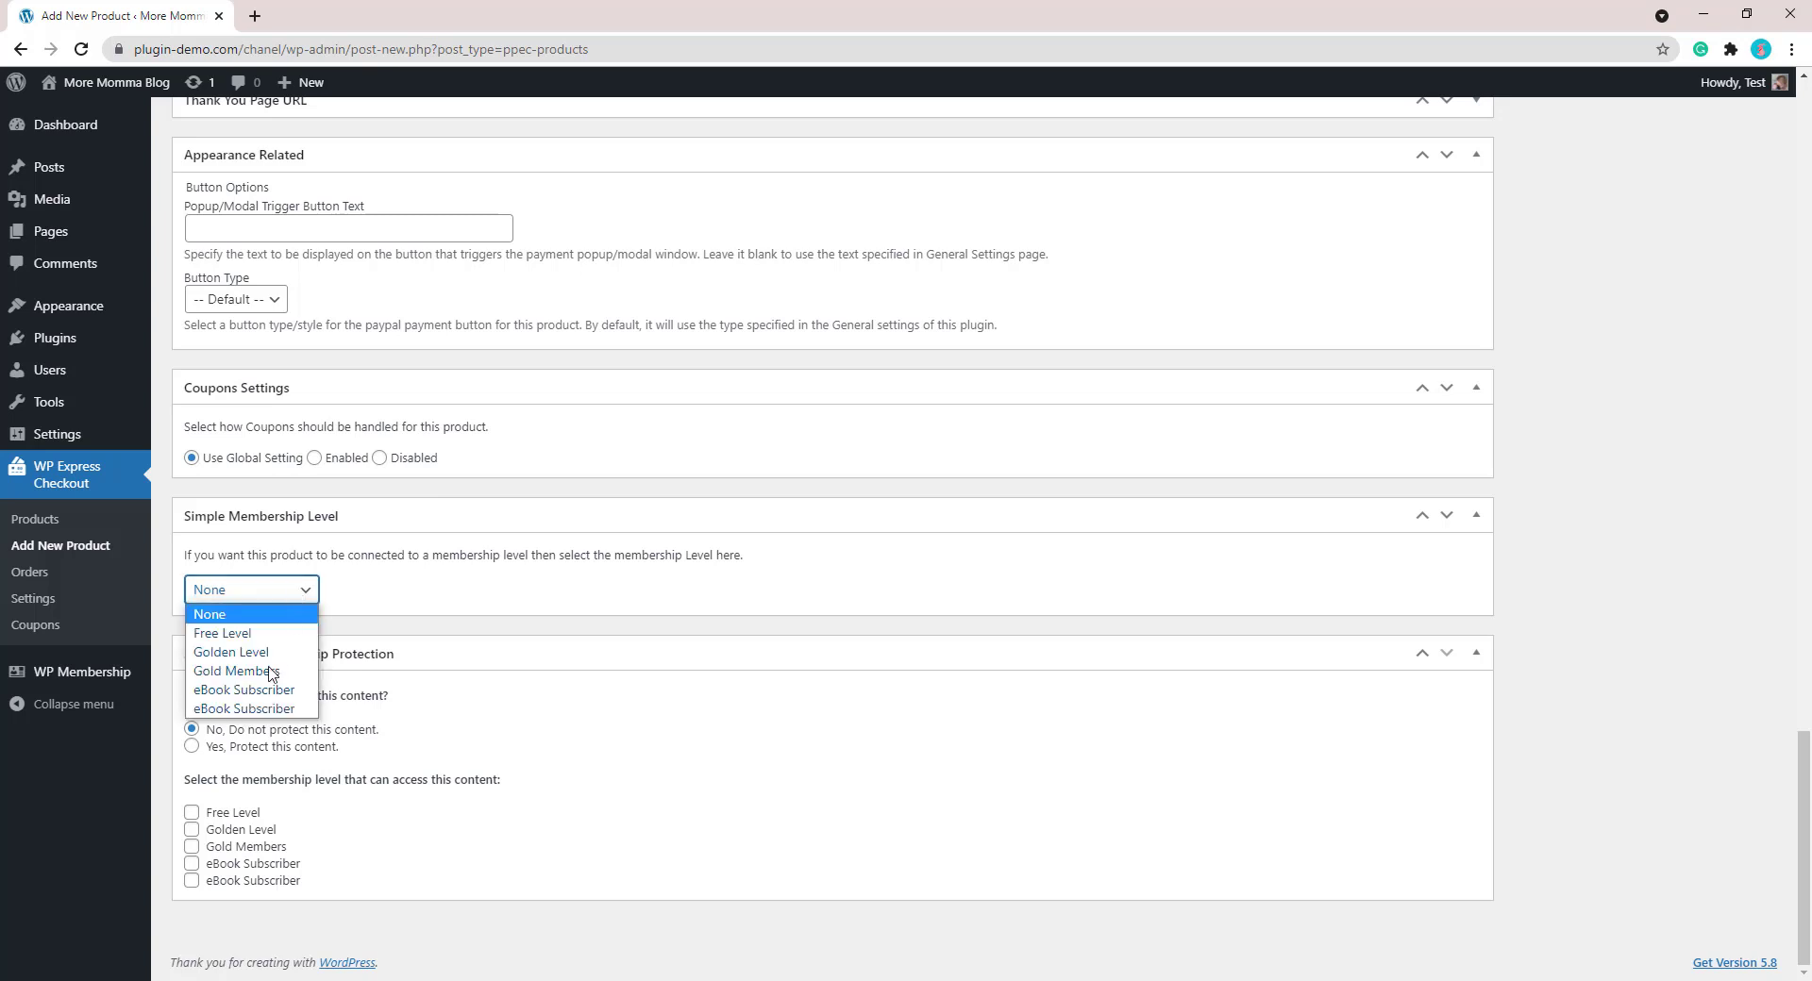
pyautogui.click(263, 708)
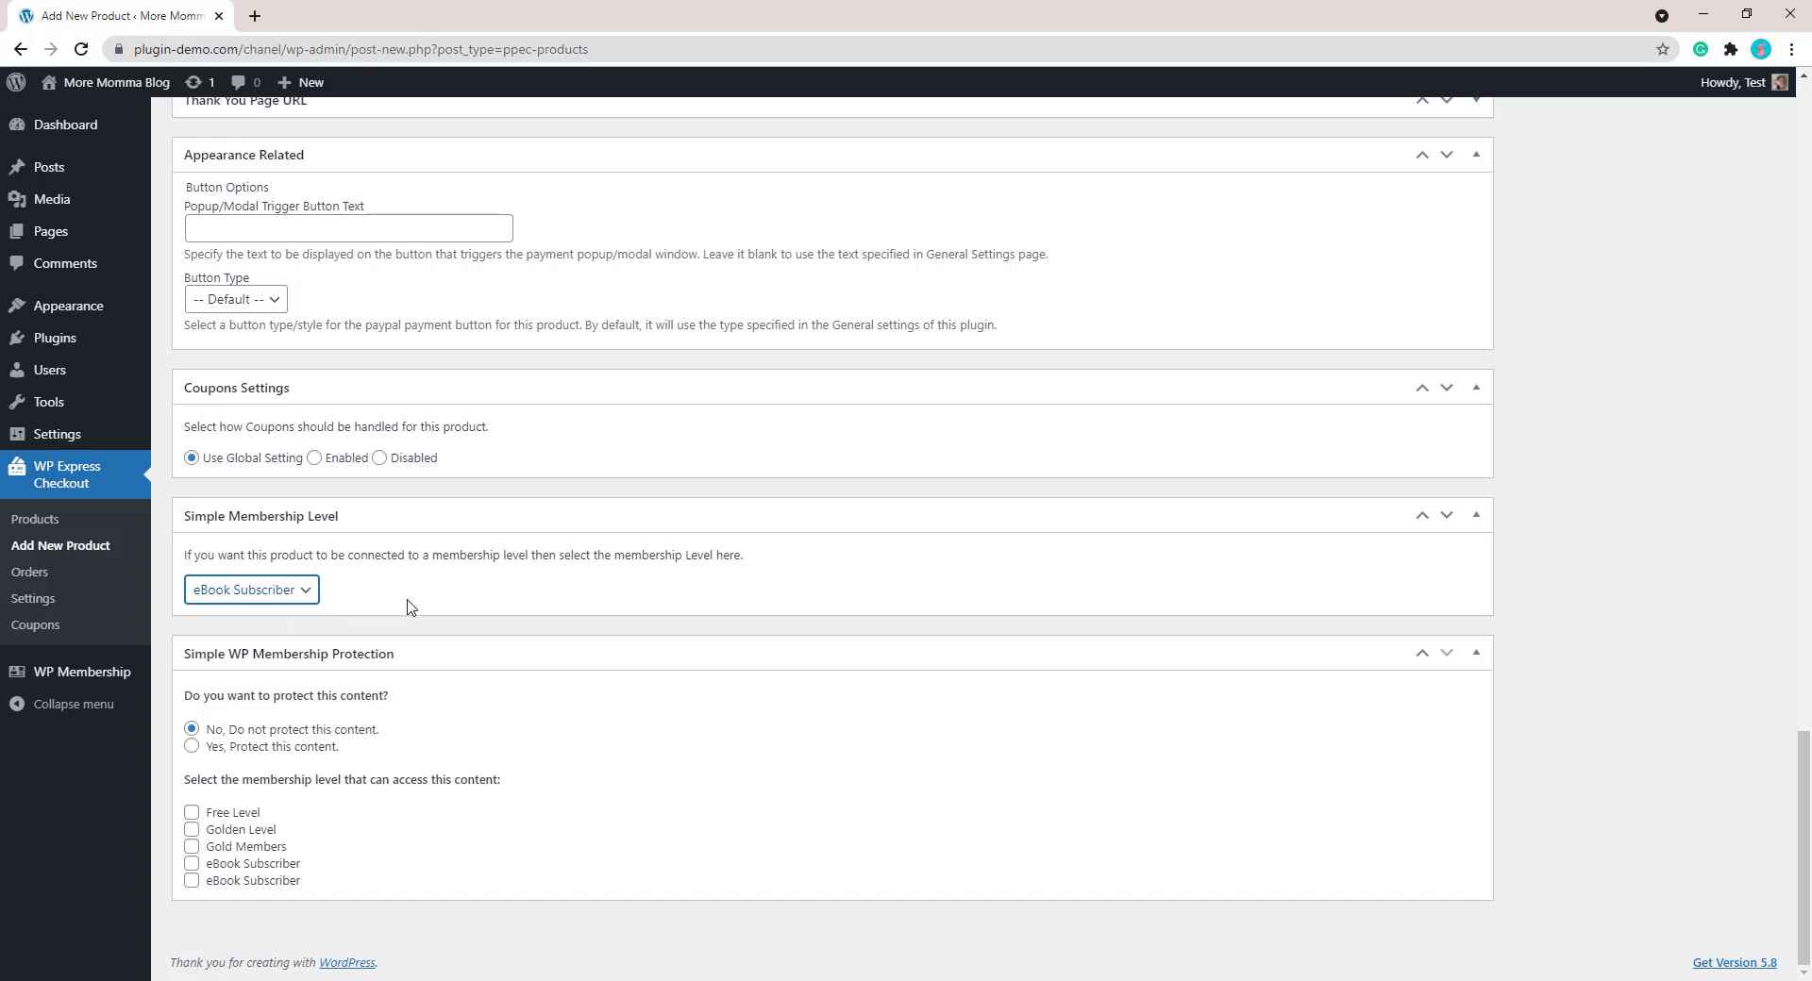
pyautogui.moveTo(71, 672)
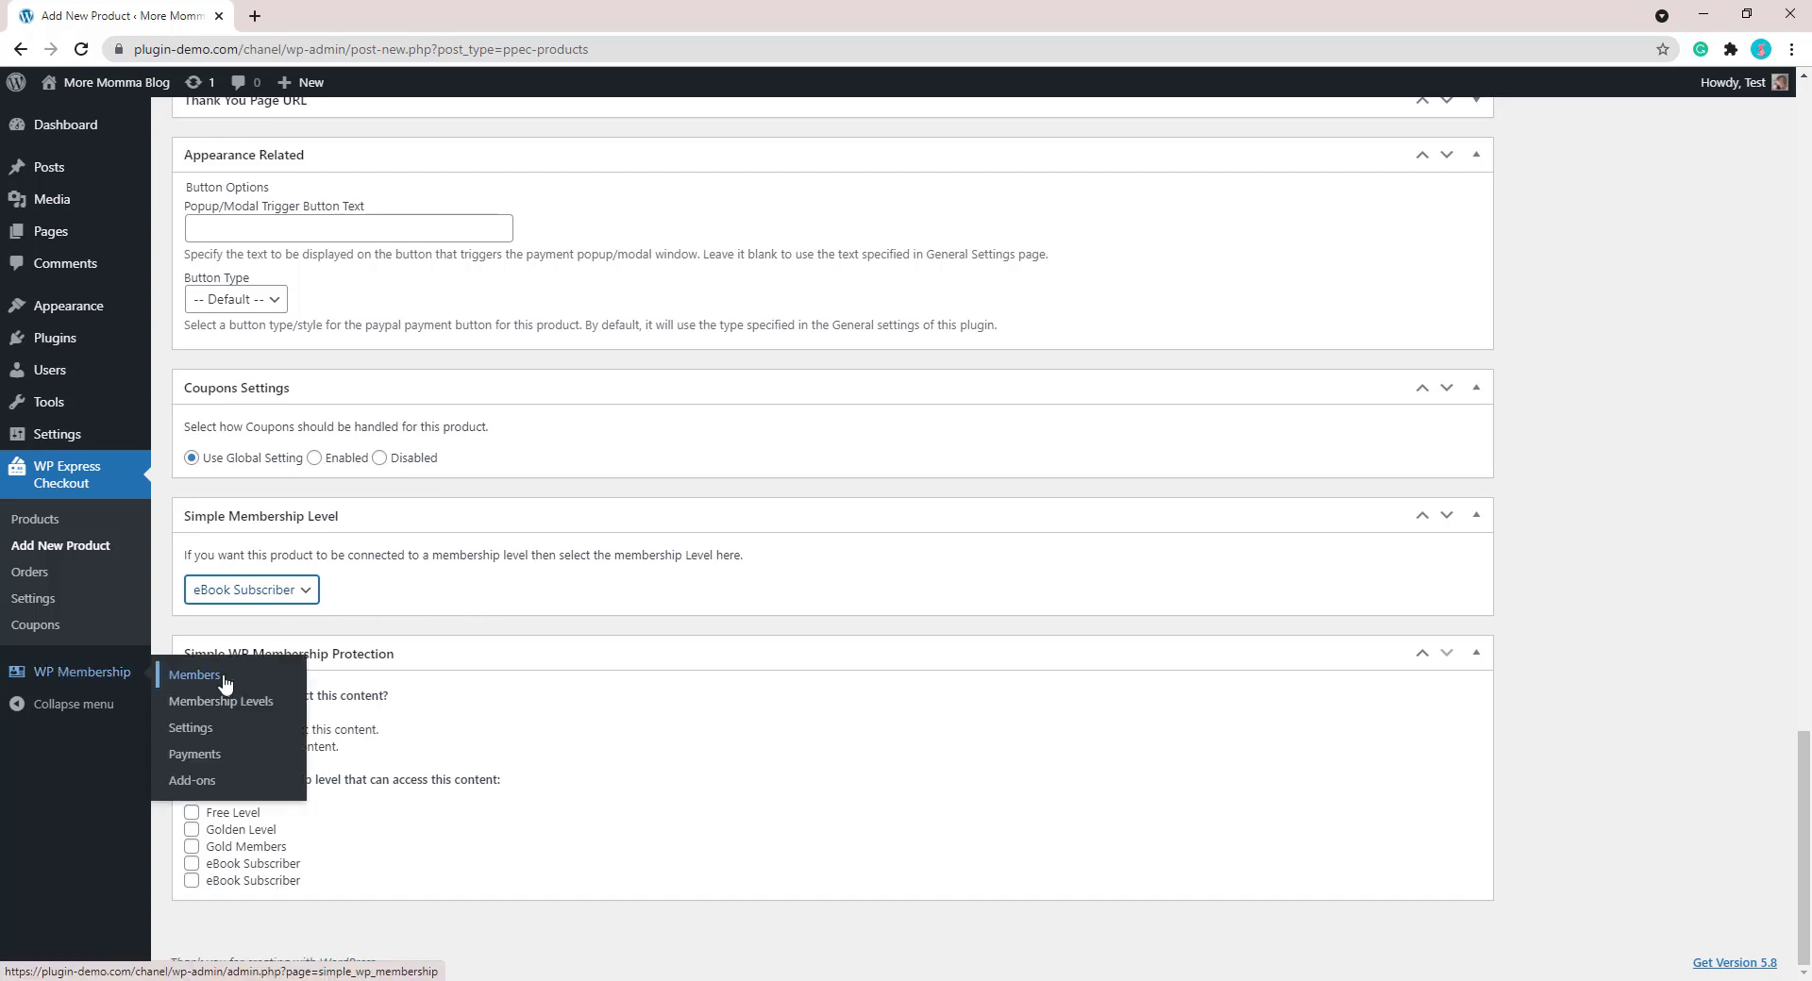
pyautogui.click(462, 590)
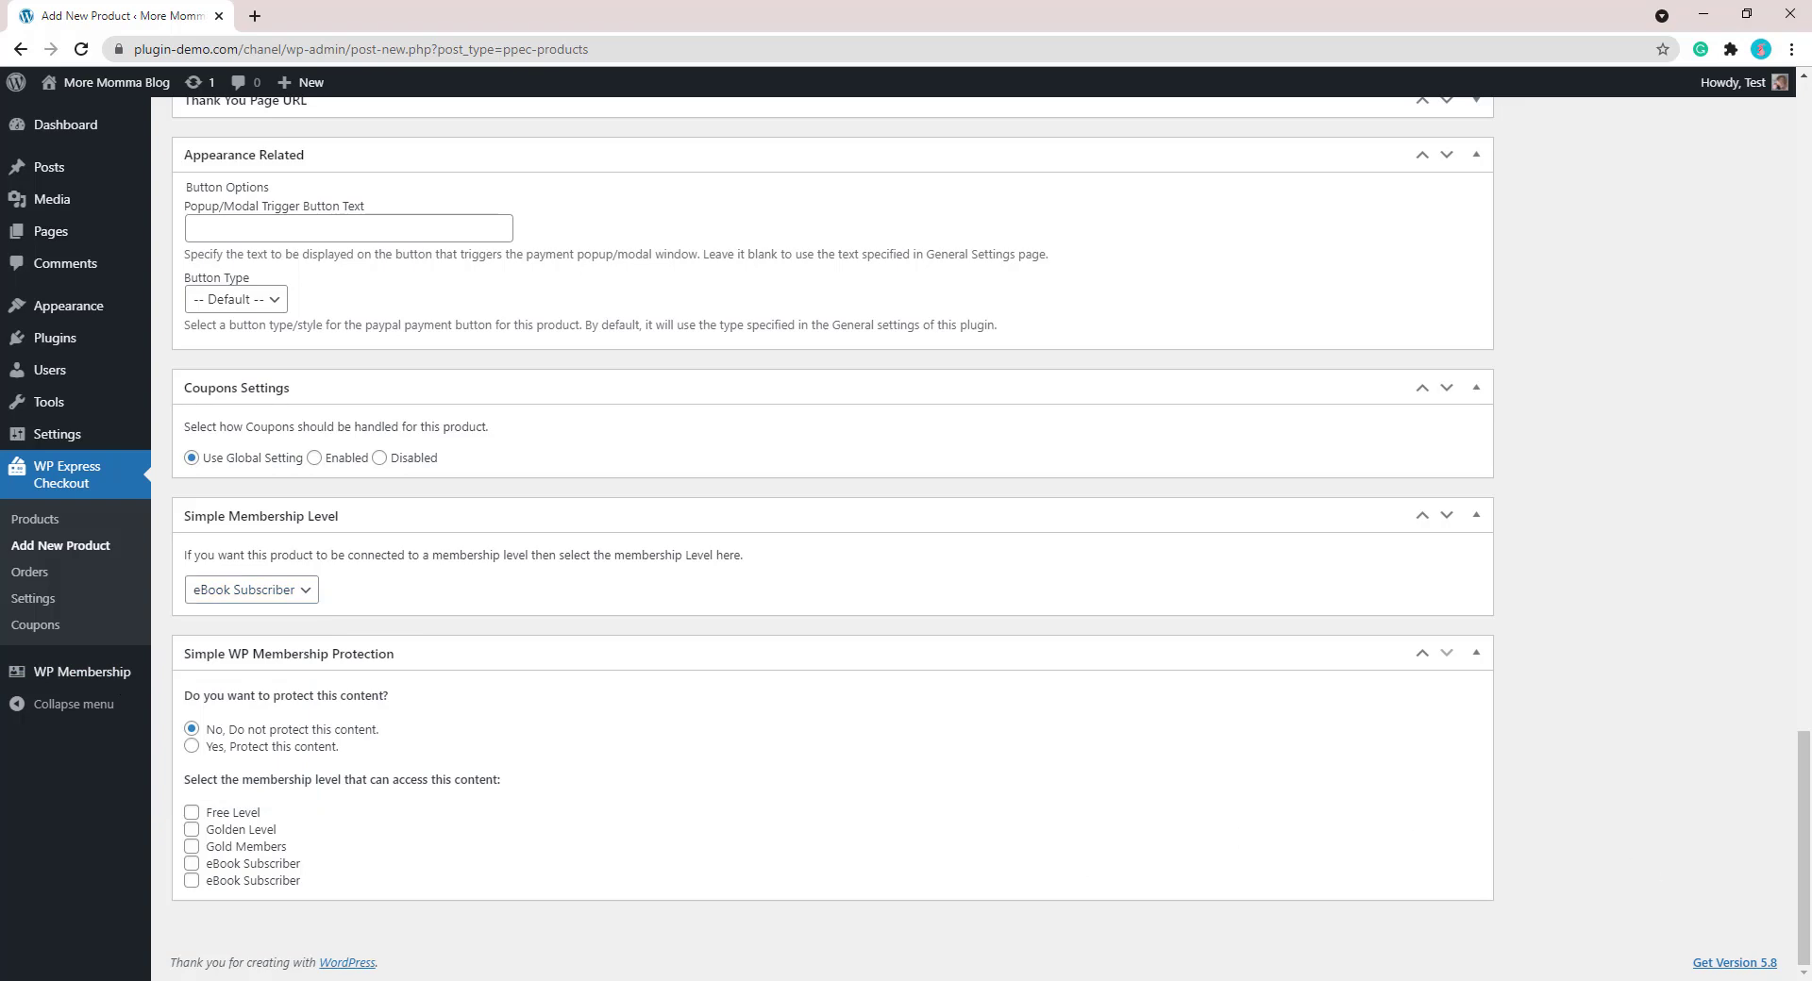
# Publish the Parenting eBook product and copy its shortcode.
pyautogui.moveTo(1803, 849); pyautogui.dragTo(1804, 198)
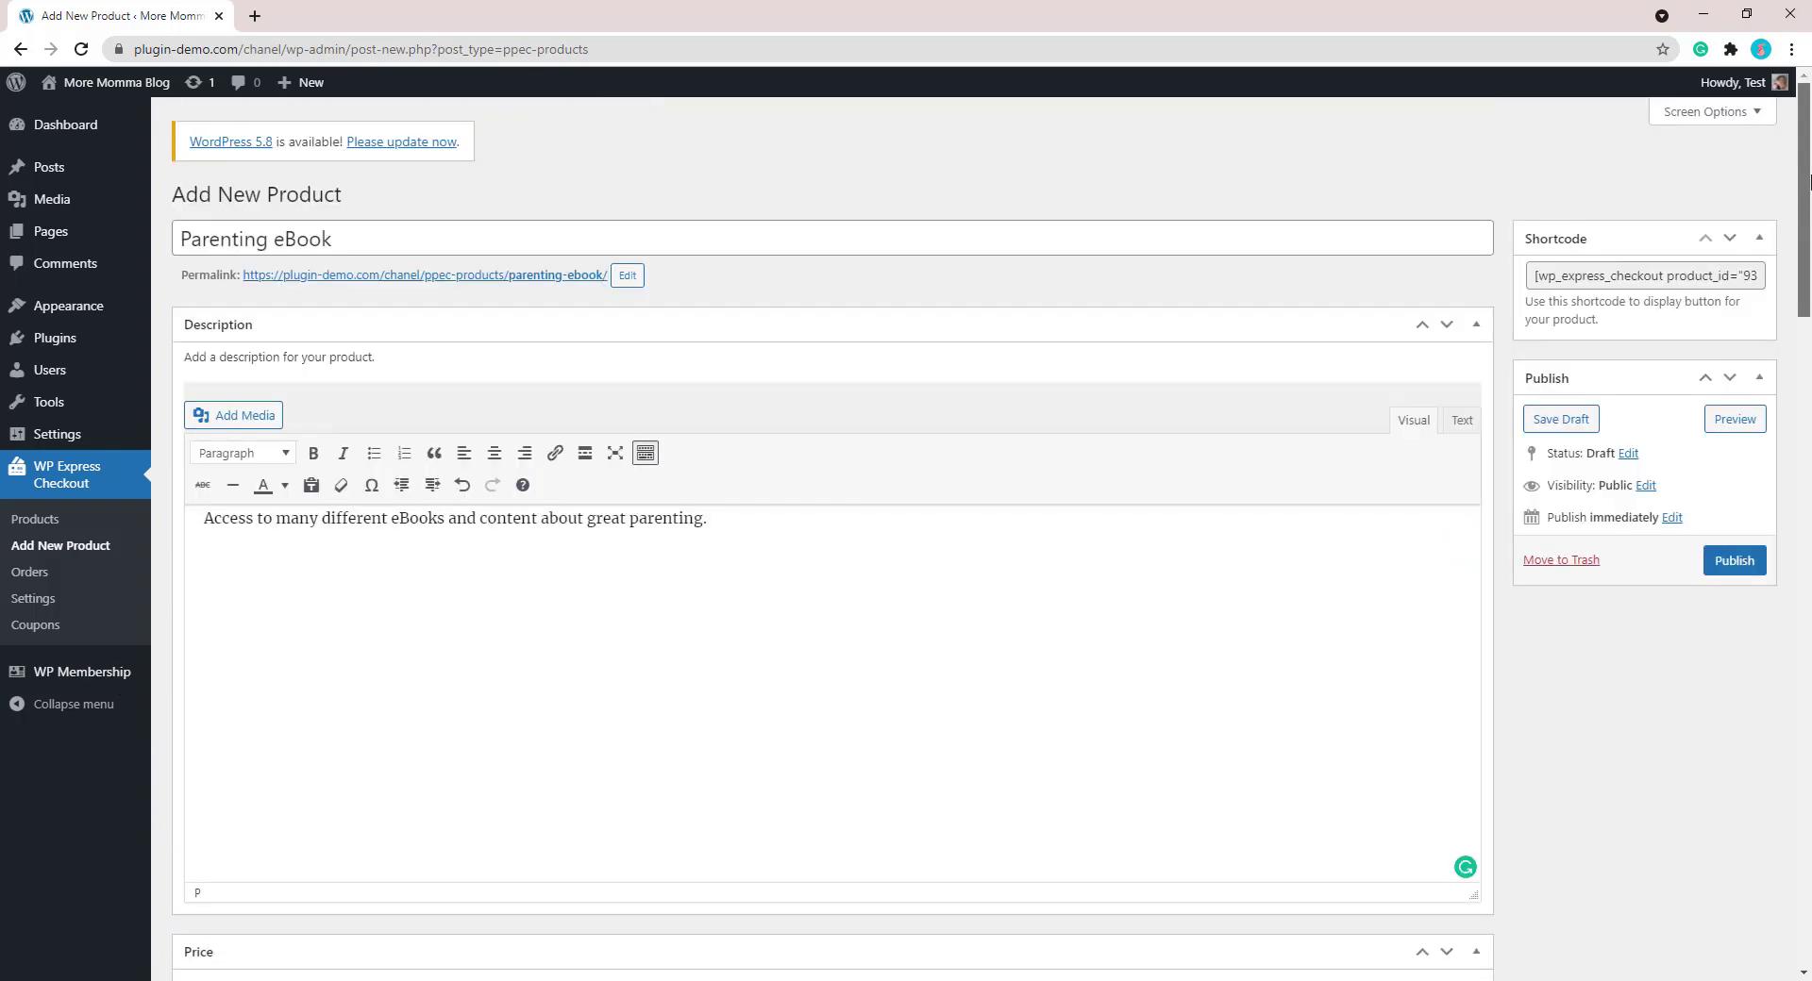
pyautogui.click(1733, 562)
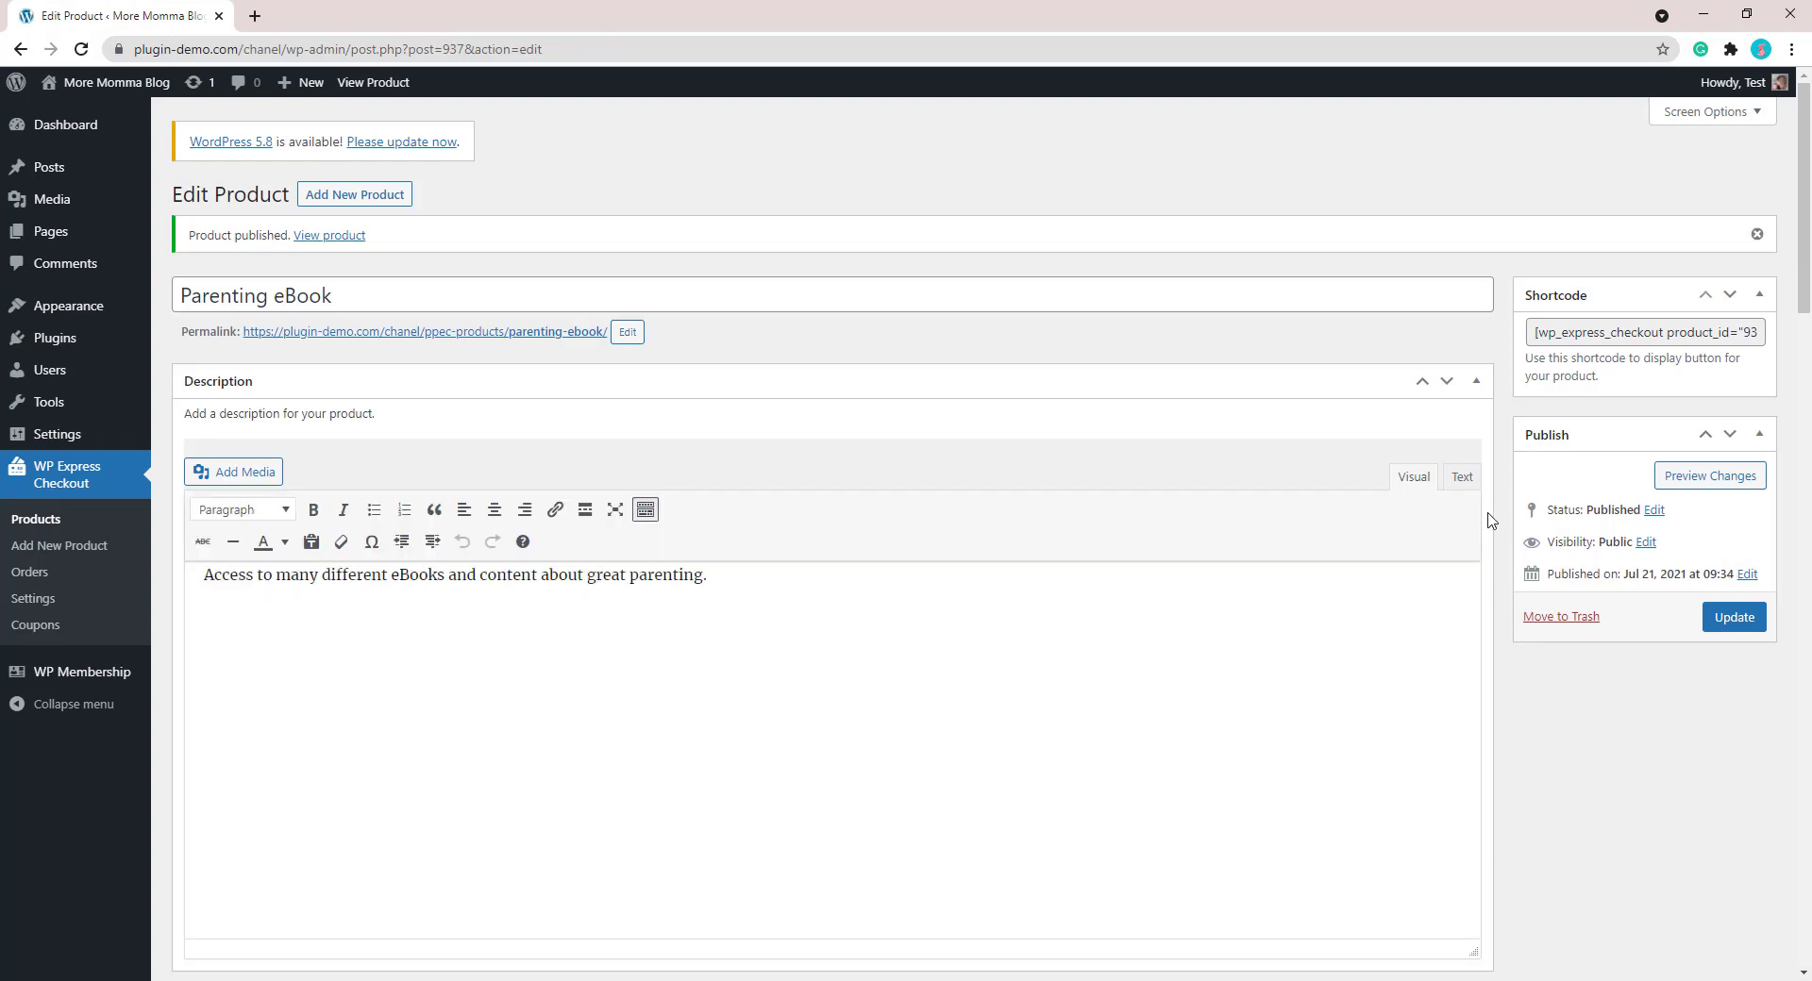
pyautogui.moveTo(1537, 334); pyautogui.dragTo(1794, 354)
pyautogui.hotkey('ctrl', 'c')
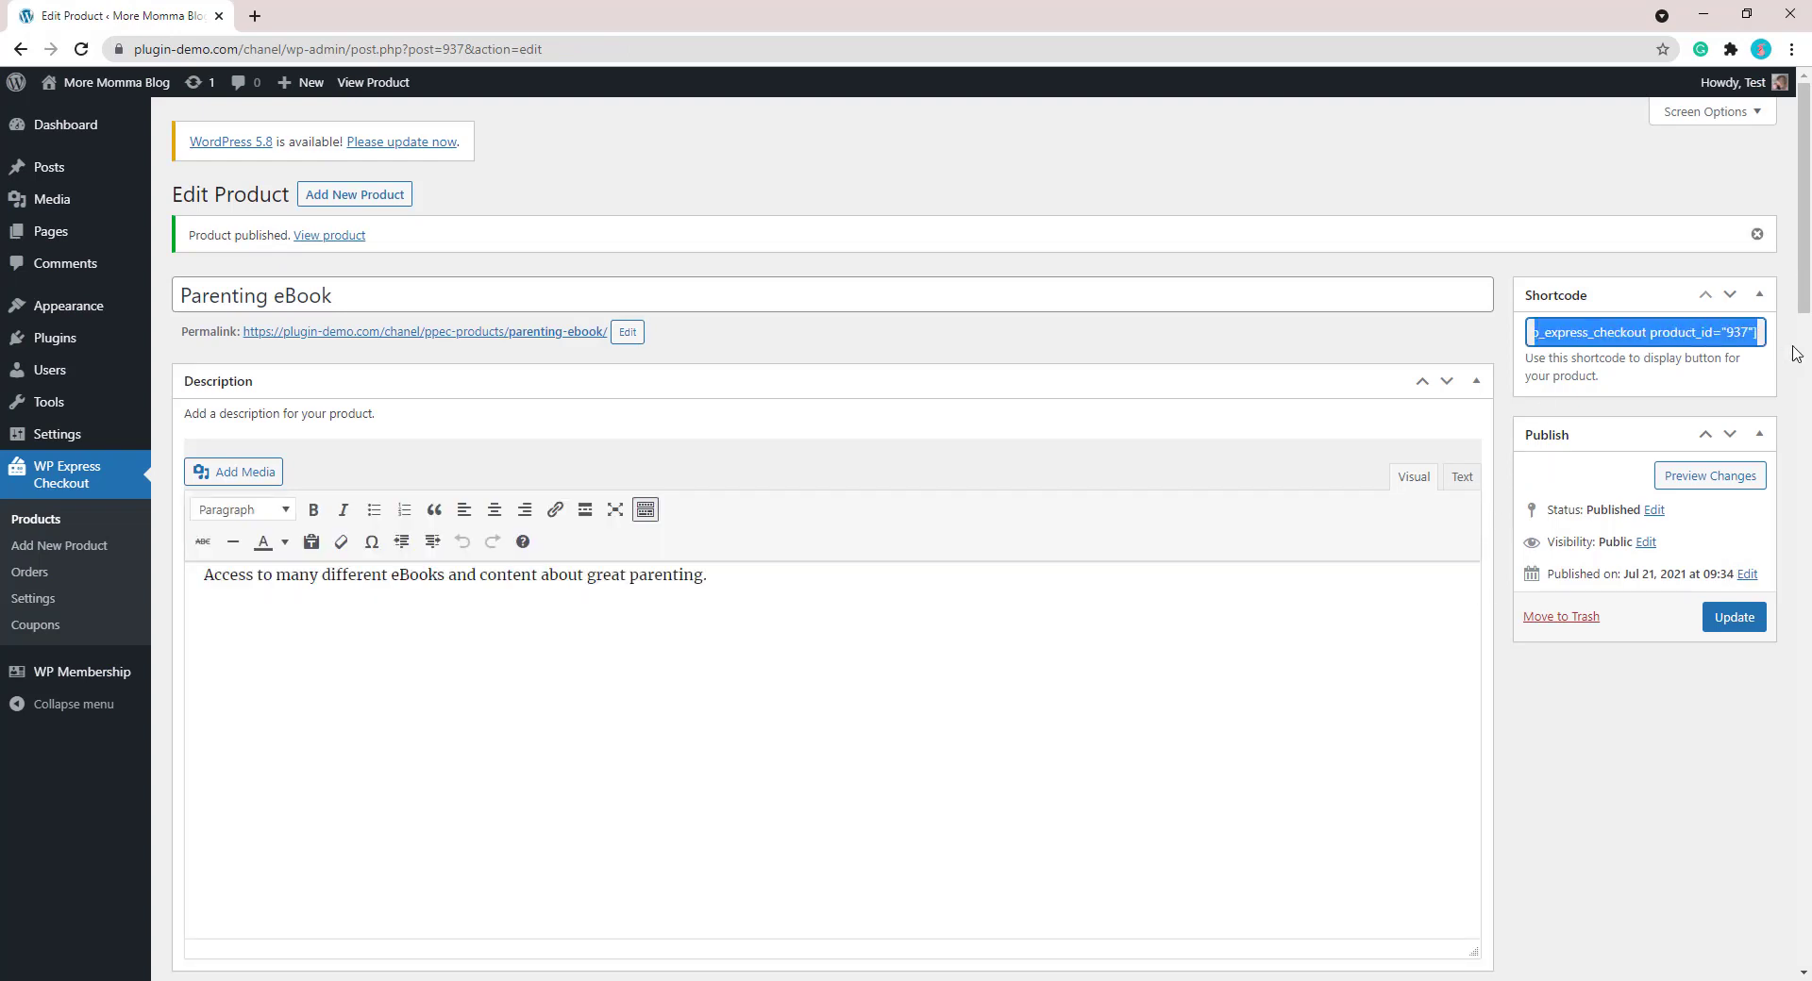
pyautogui.rightClick(1702, 342)
pyautogui.click(1689, 357)
# Start a new page and title it "Parenting eBooks".
pyautogui.moveTo(77, 232)
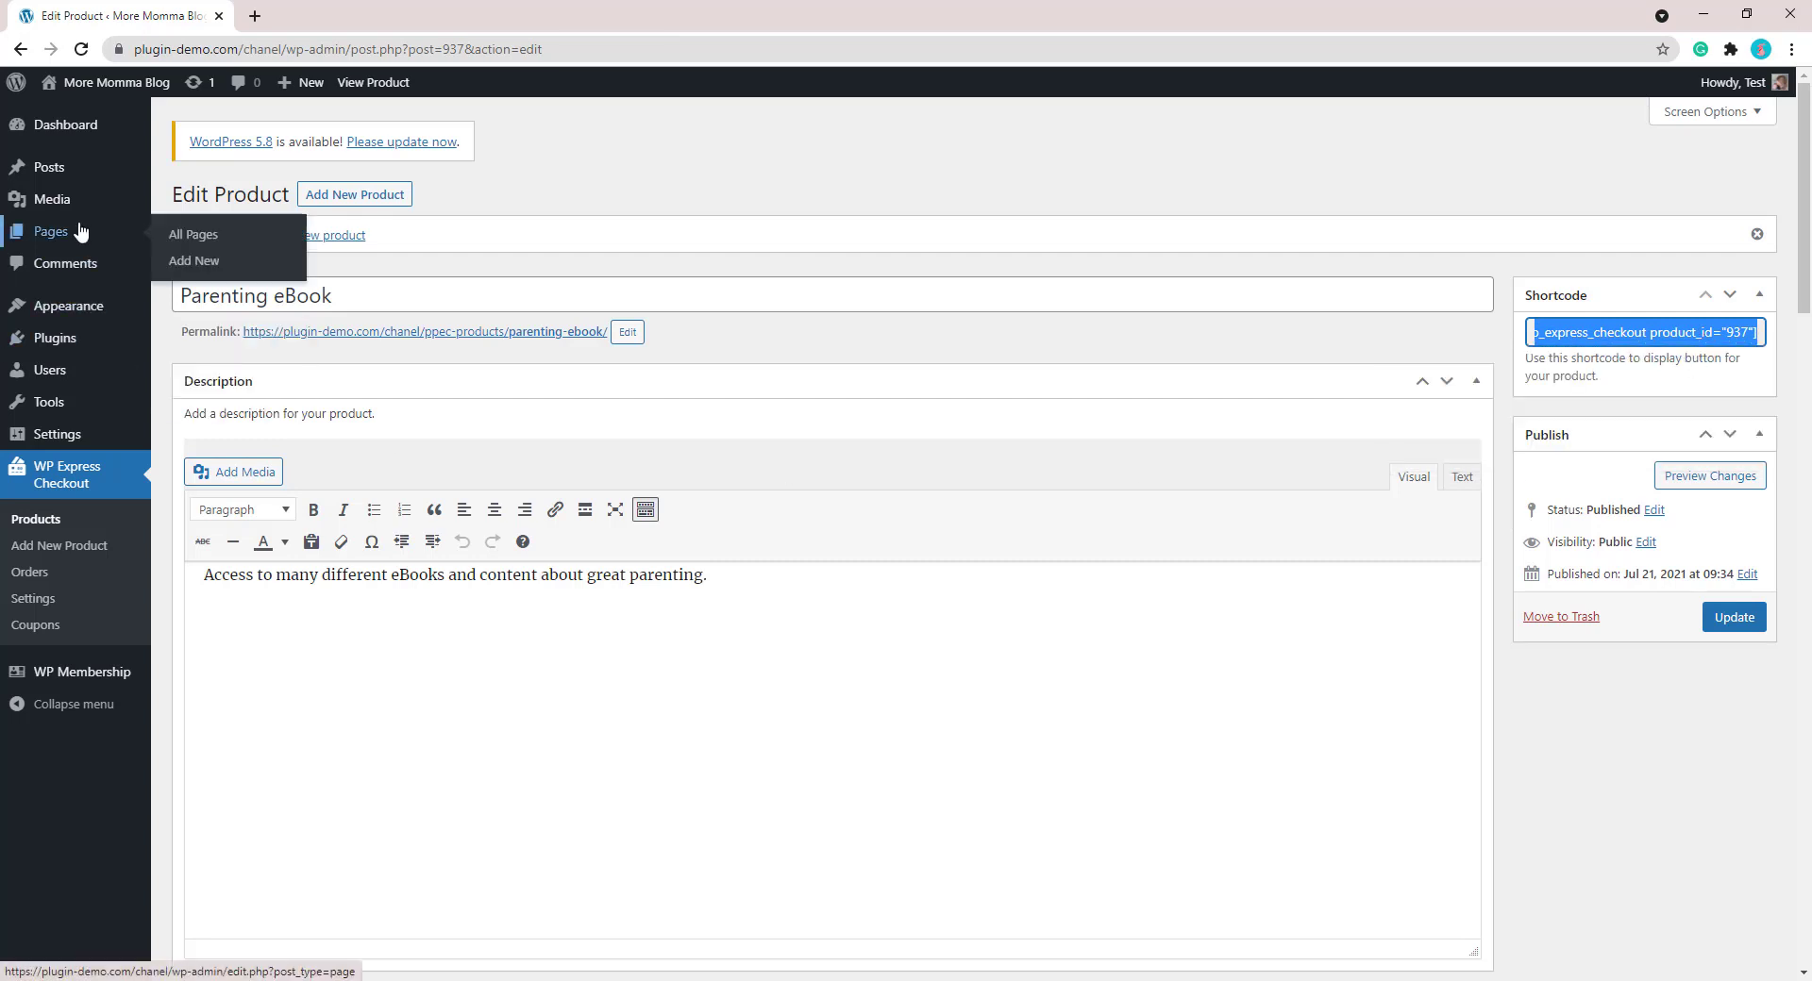
pyautogui.click(190, 269)
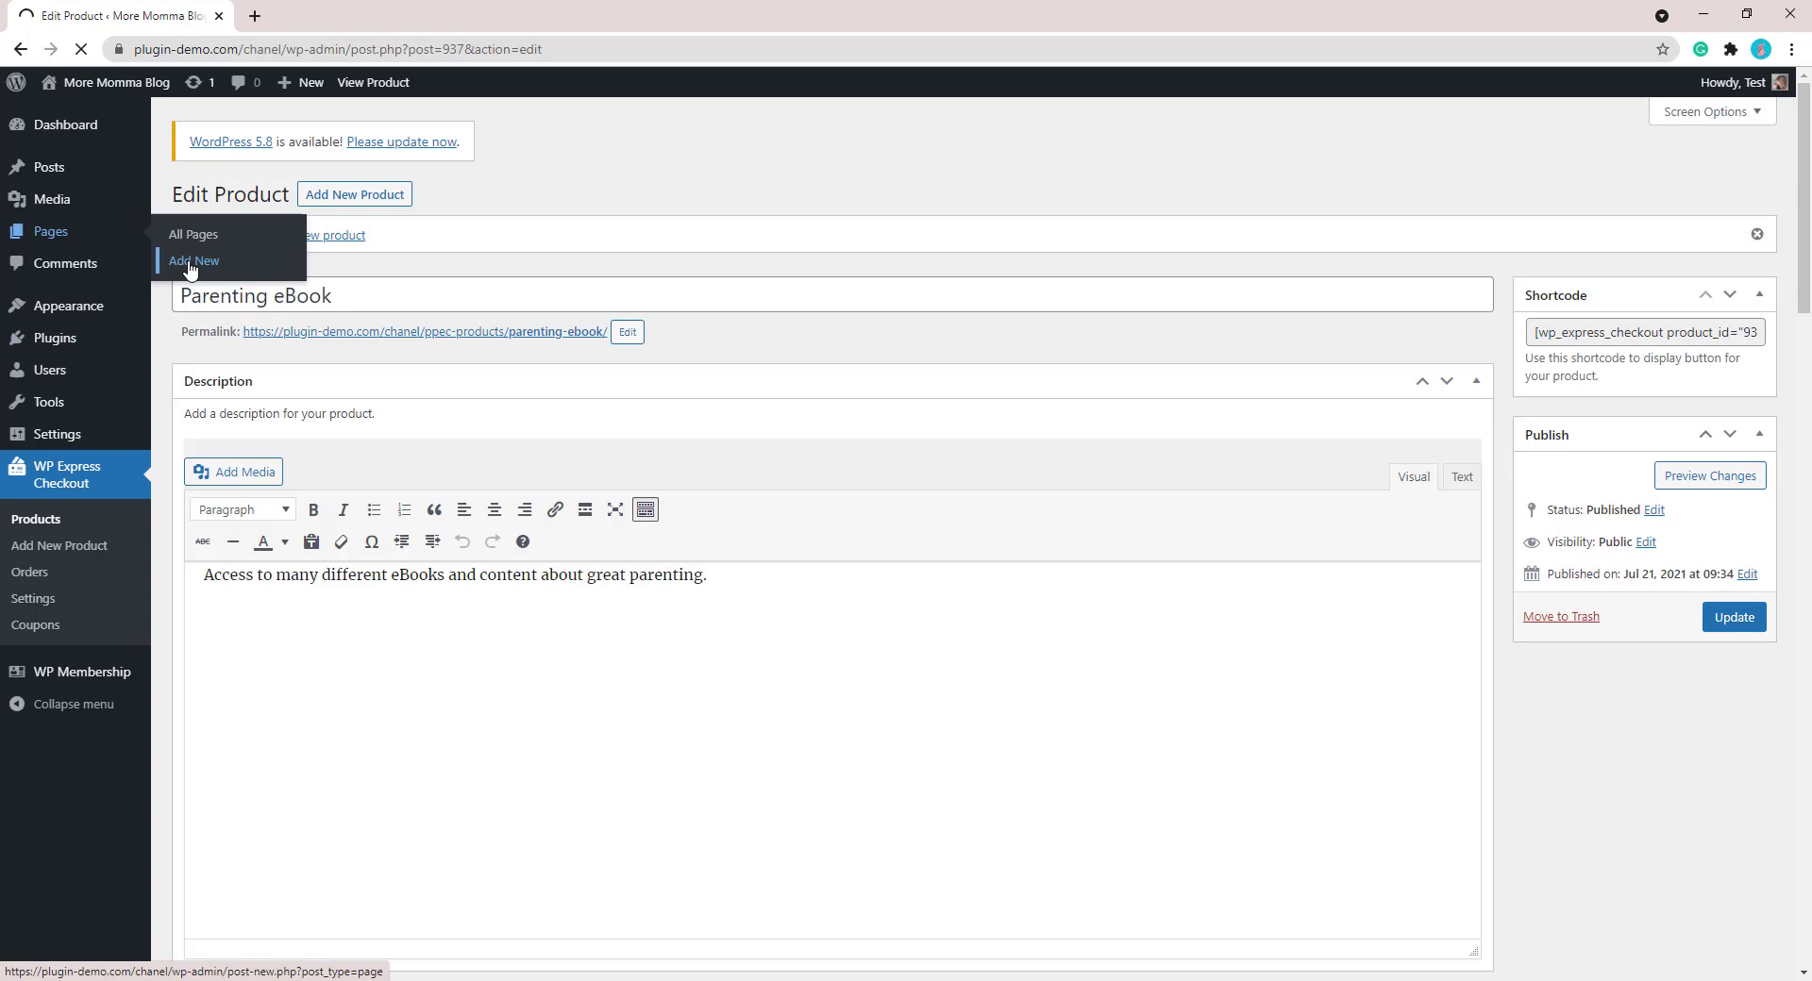
pyautogui.write('Pa')
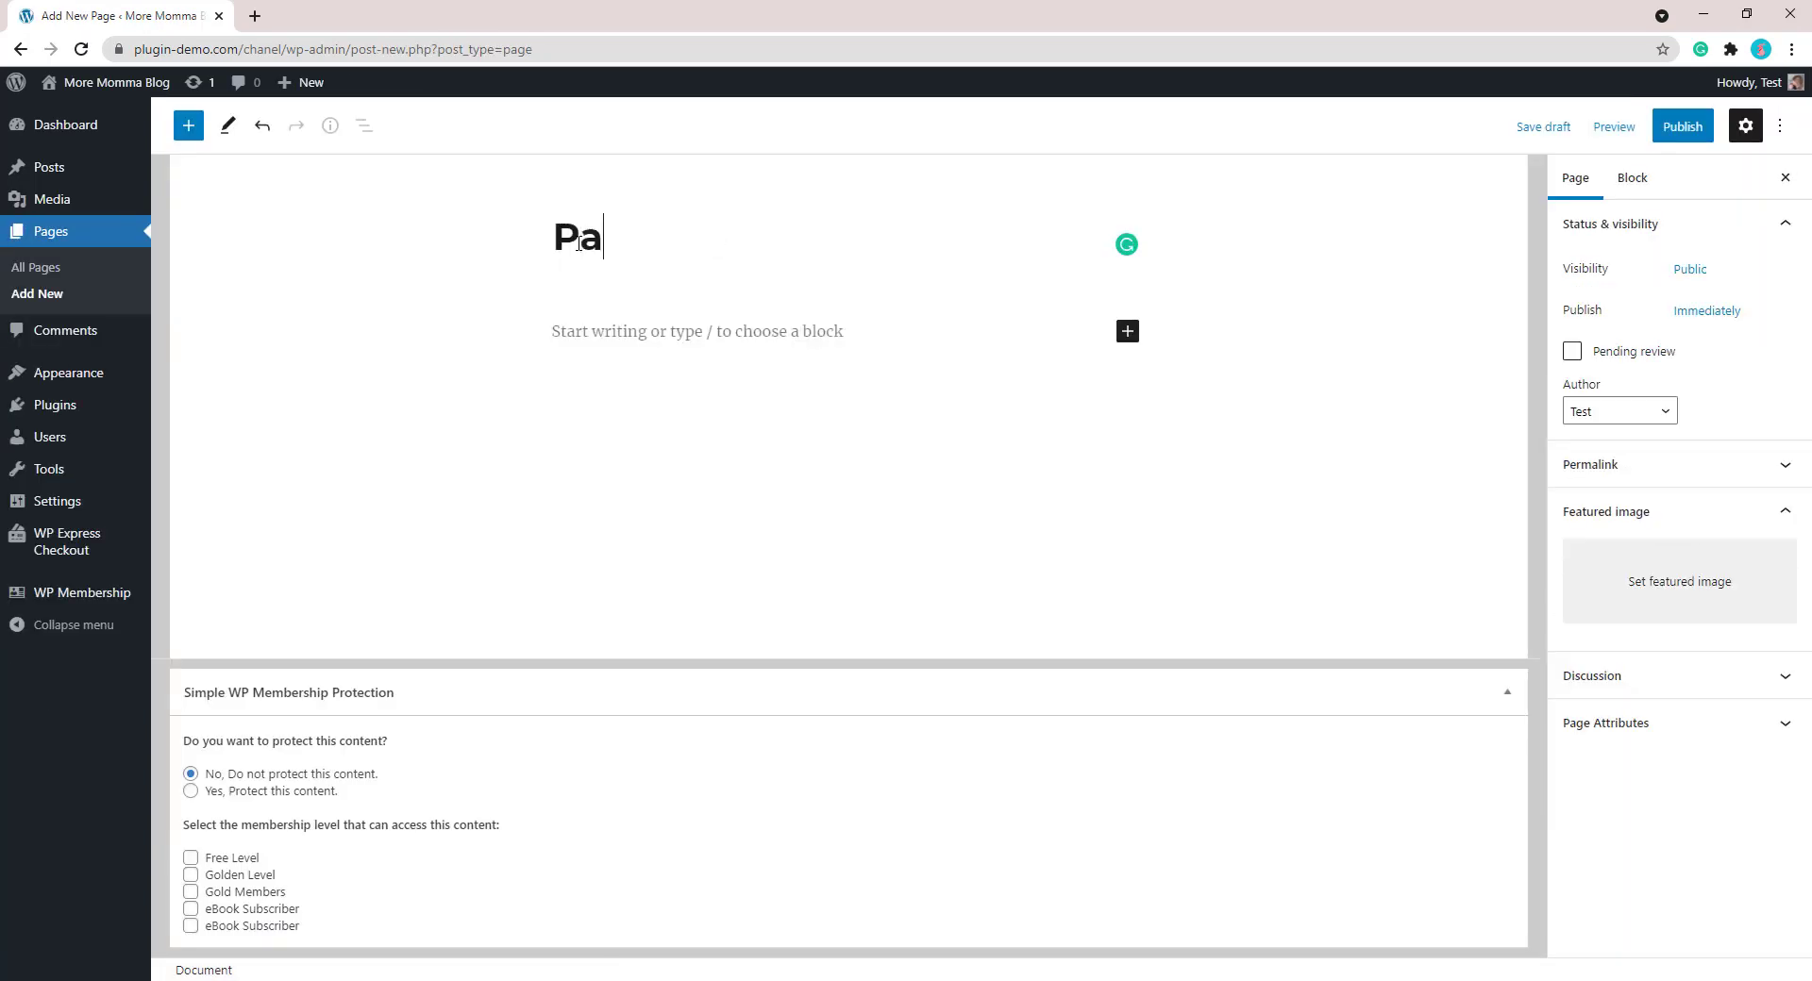
pyautogui.write('renting eB')
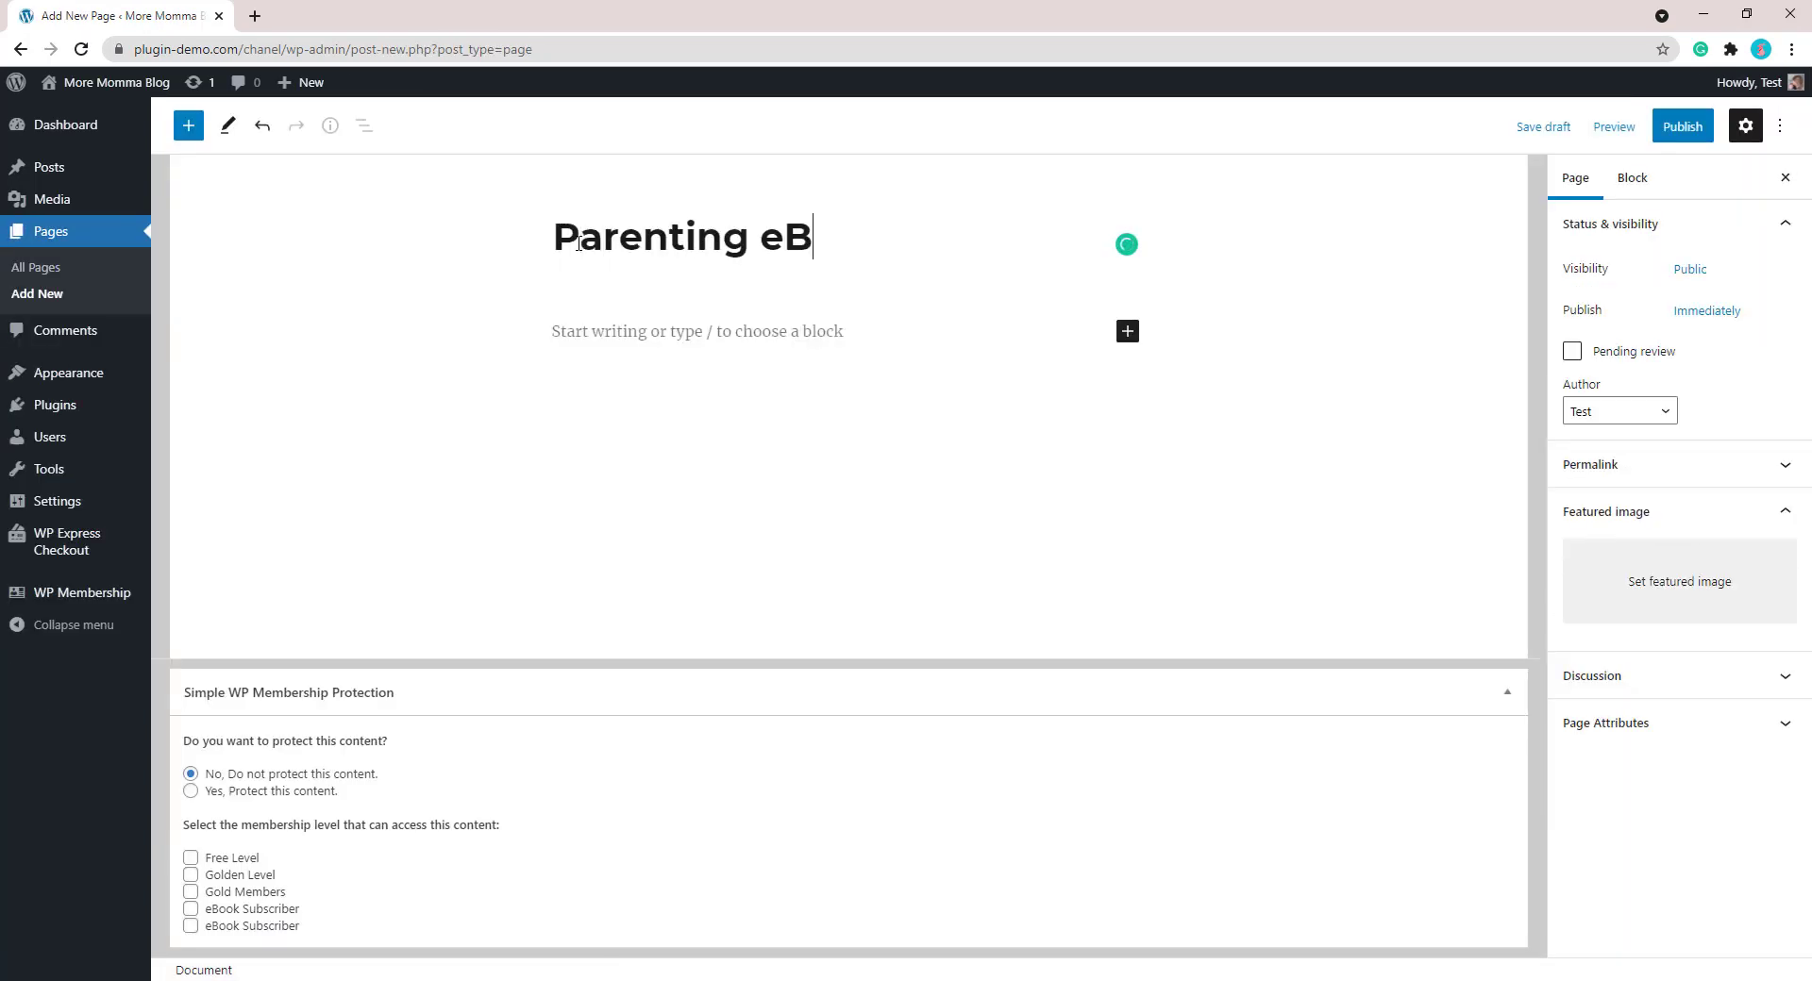
pyautogui.write('ooks')
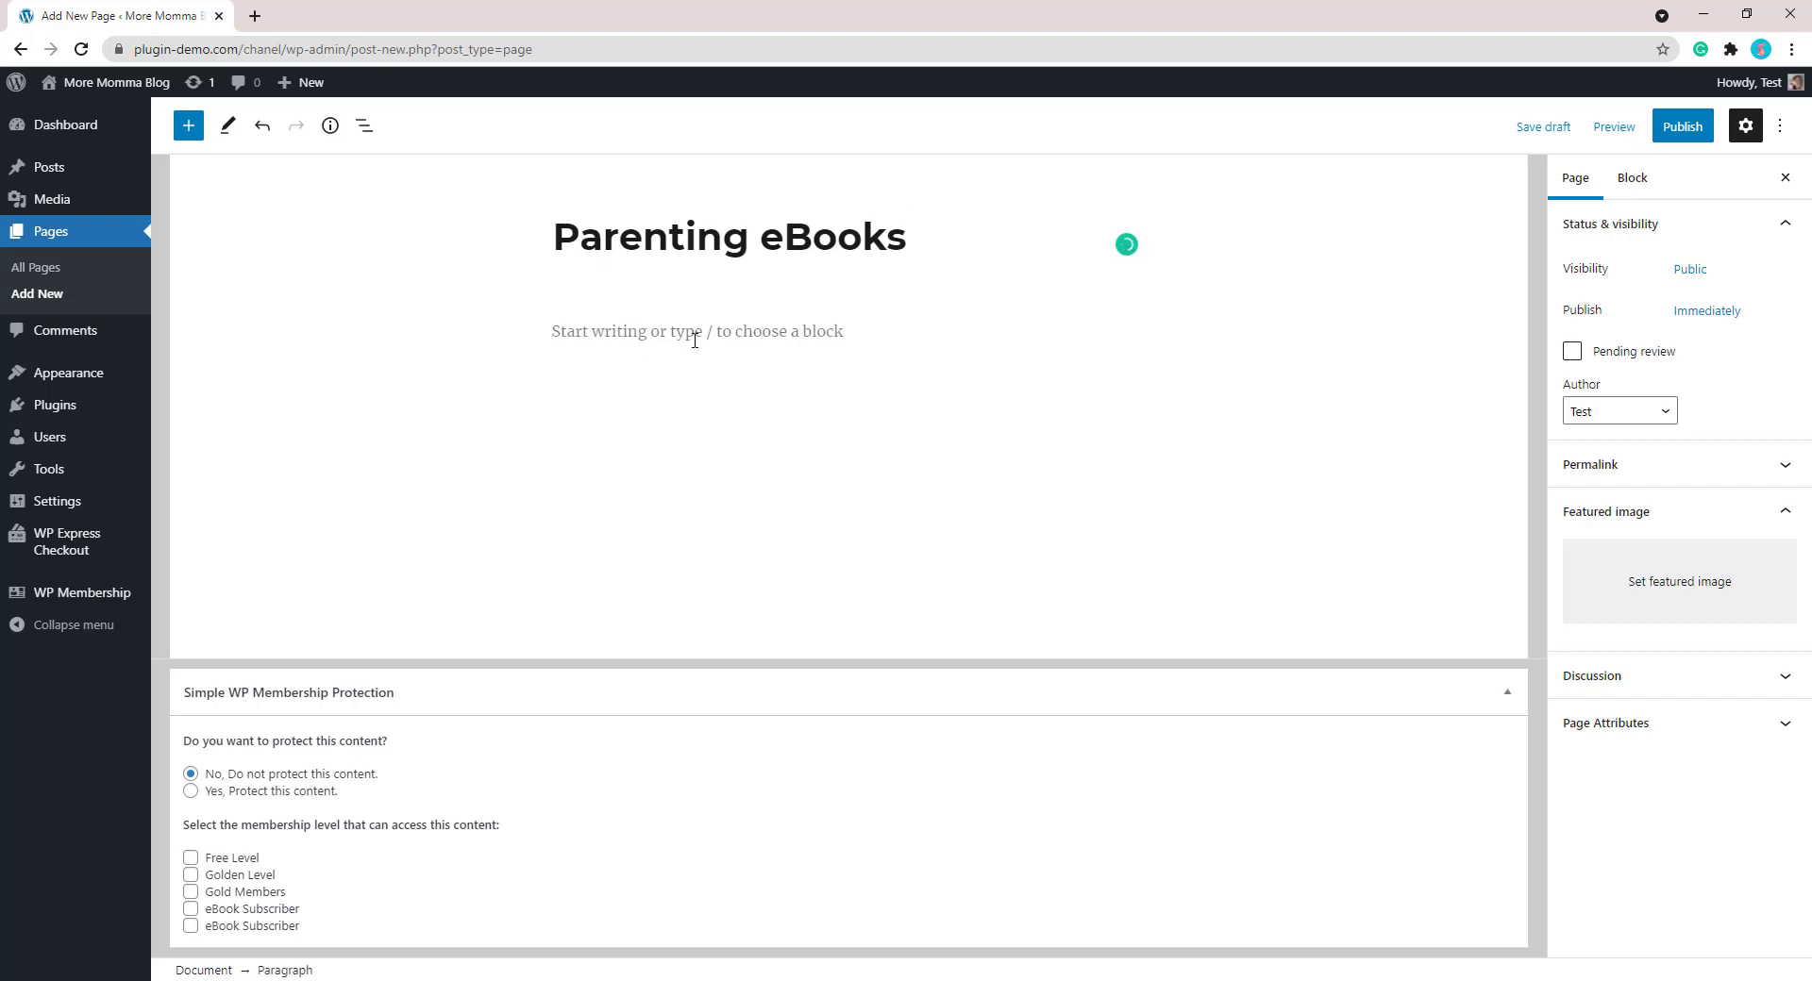
# Add a shortcode block containing the copied product shortcode, extended with the attribute template="1".
pyautogui.click(694, 334)
pyautogui.click(1123, 336)
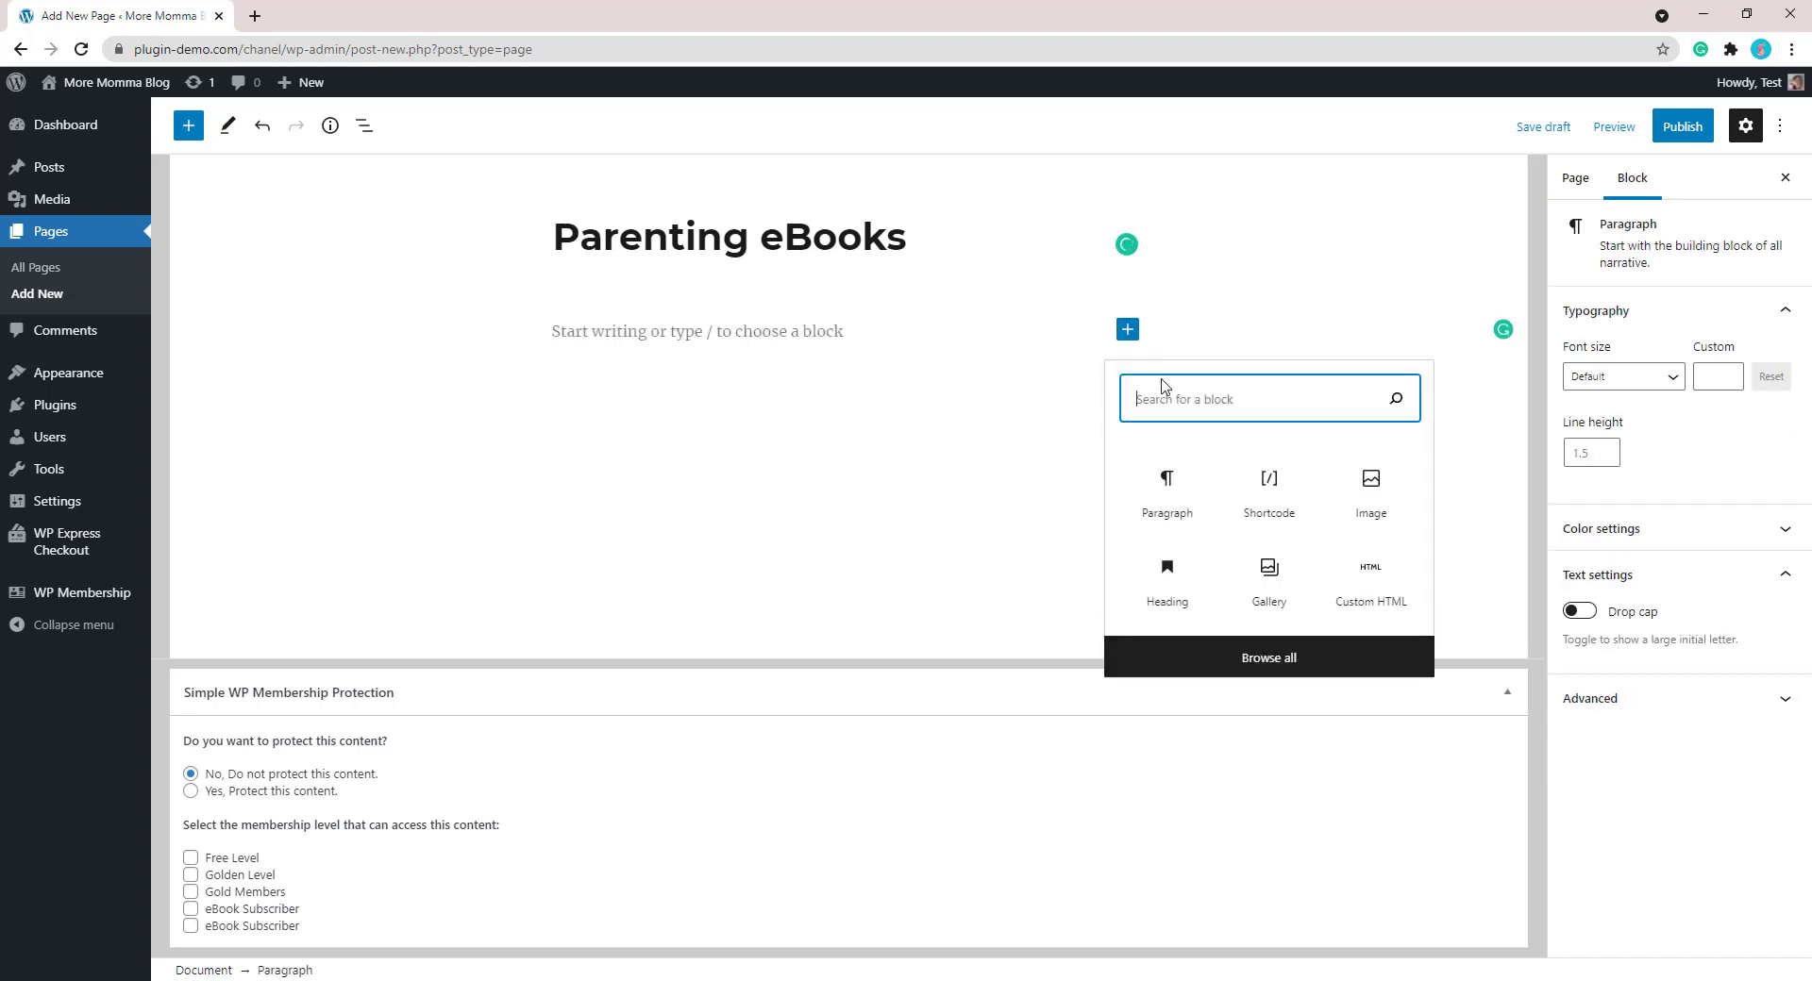
pyautogui.click(1268, 518)
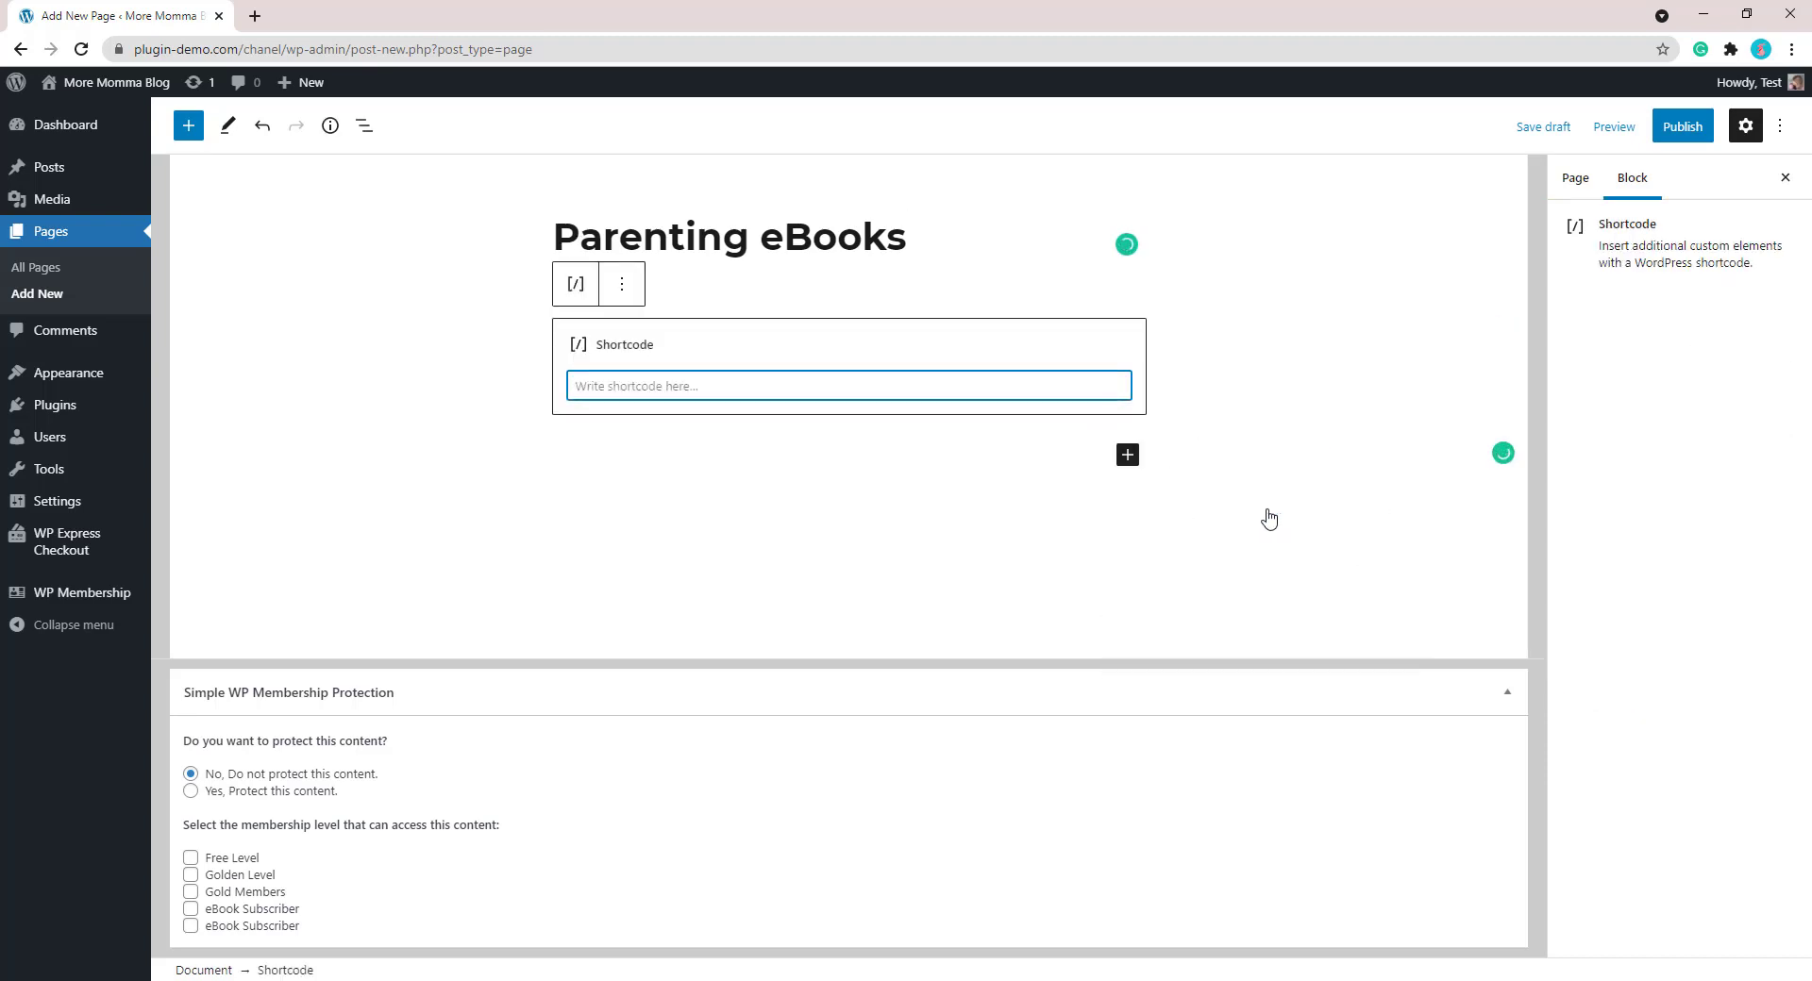
pyautogui.hotkey('ctrl', 'v')
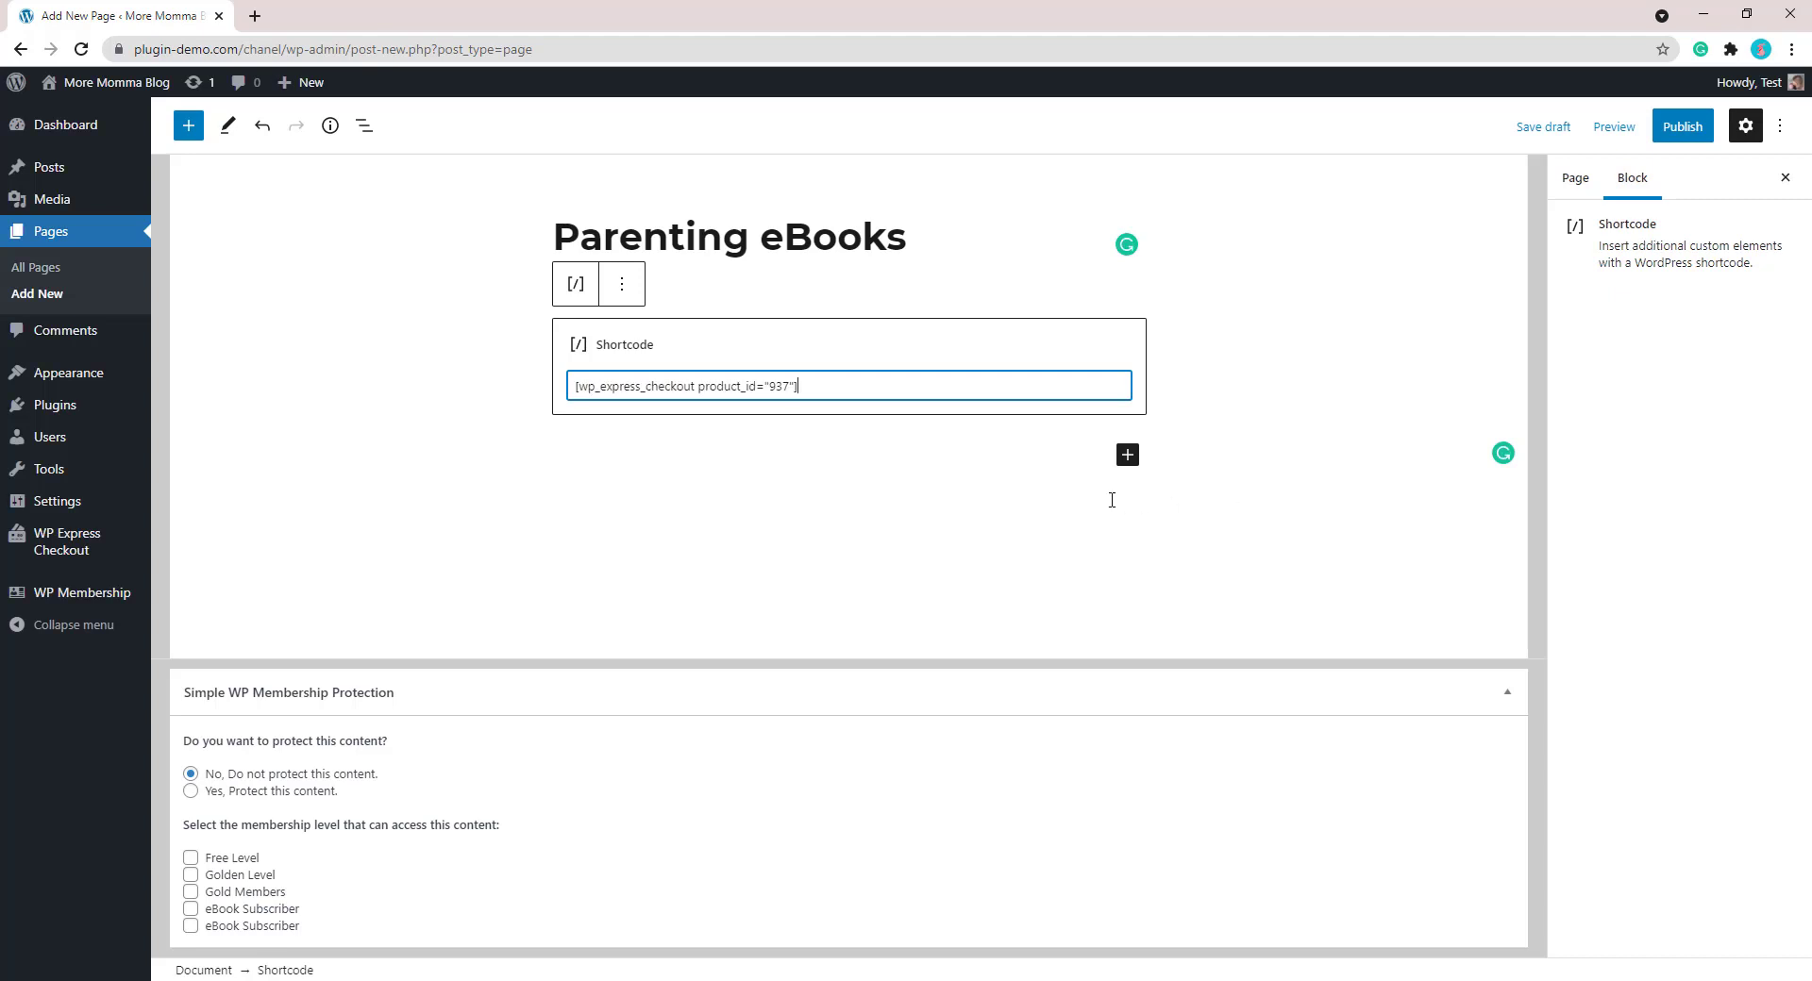
pyautogui.press('Left')
pyautogui.write('template')
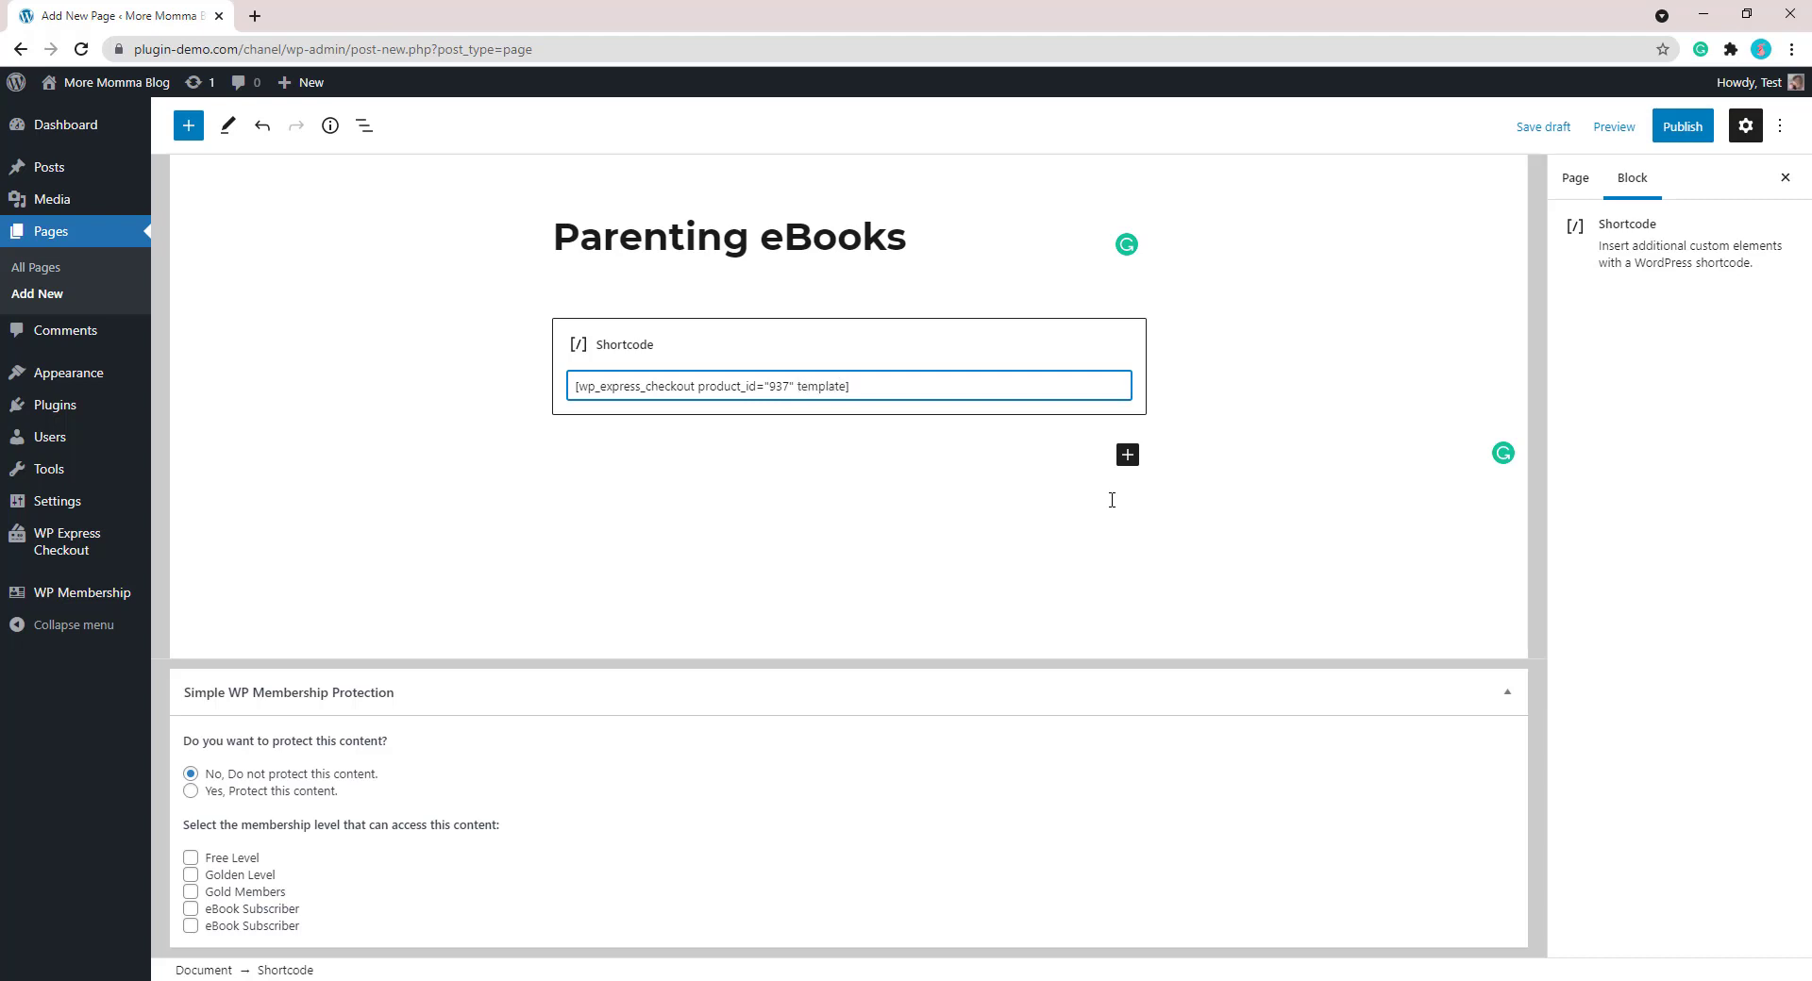
pyautogui.write('="1"')
# Publish the Parenting eBooks page and view it on the live site.
pyautogui.click(1678, 140)
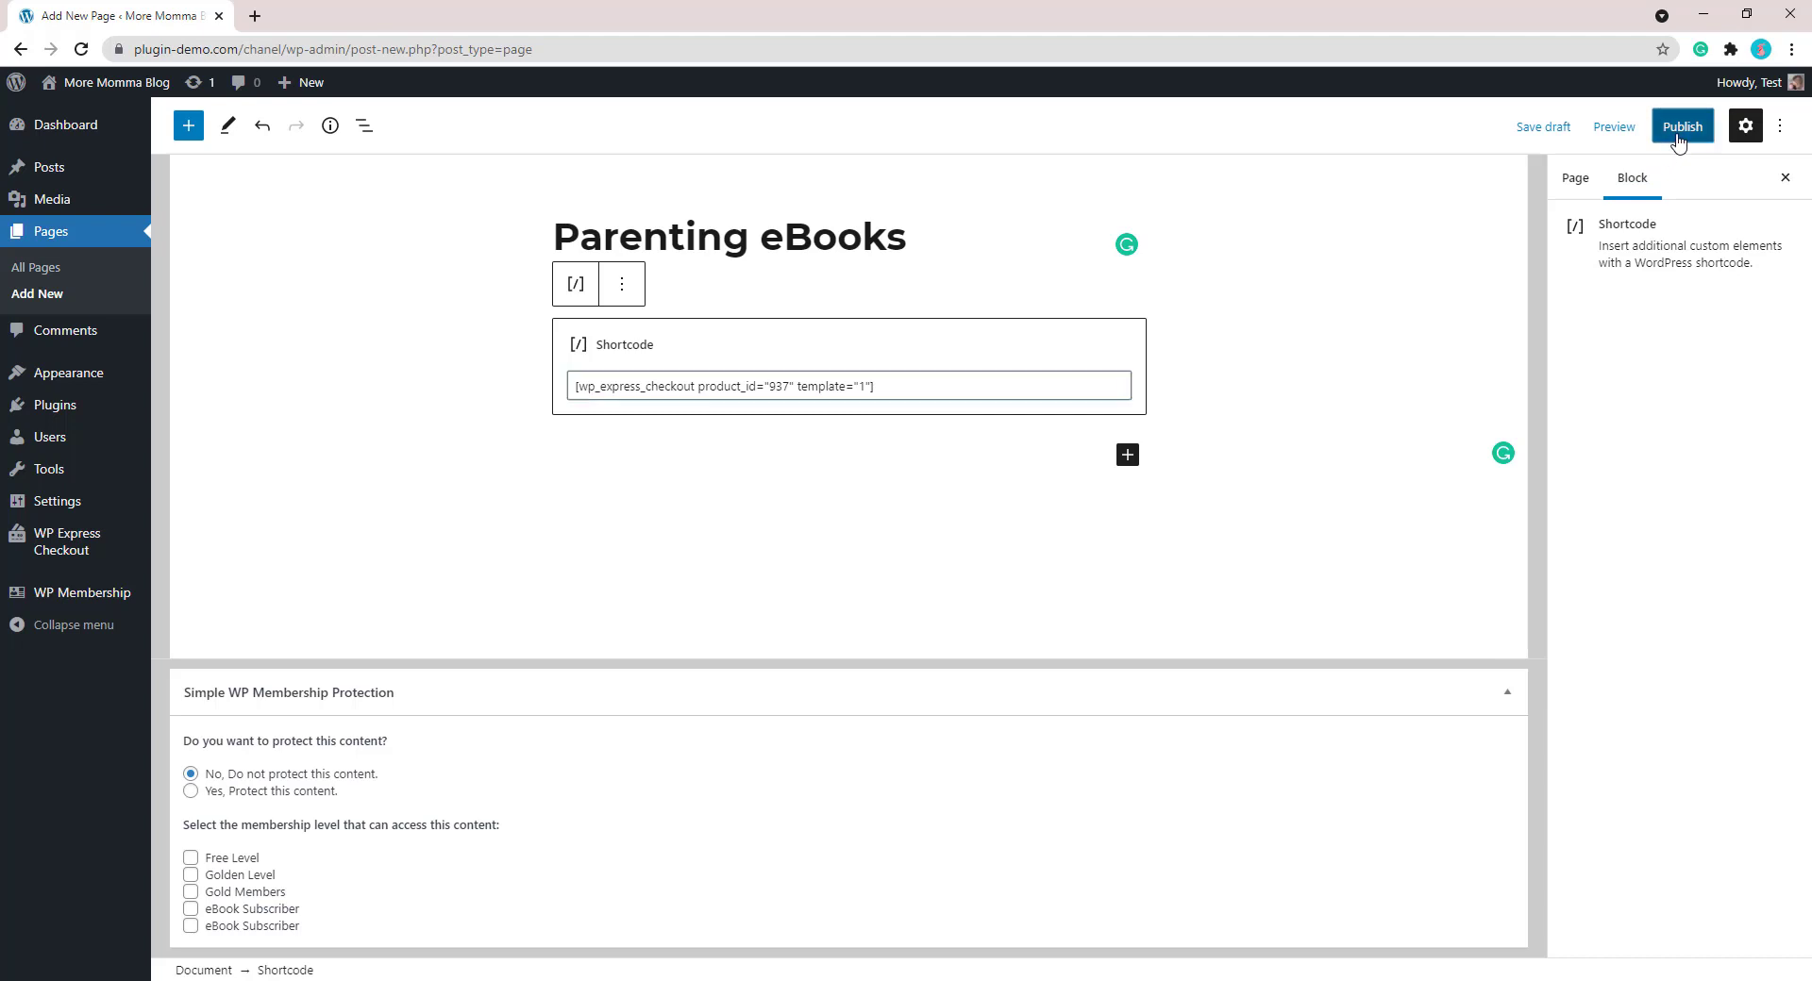
pyautogui.click(1637, 121)
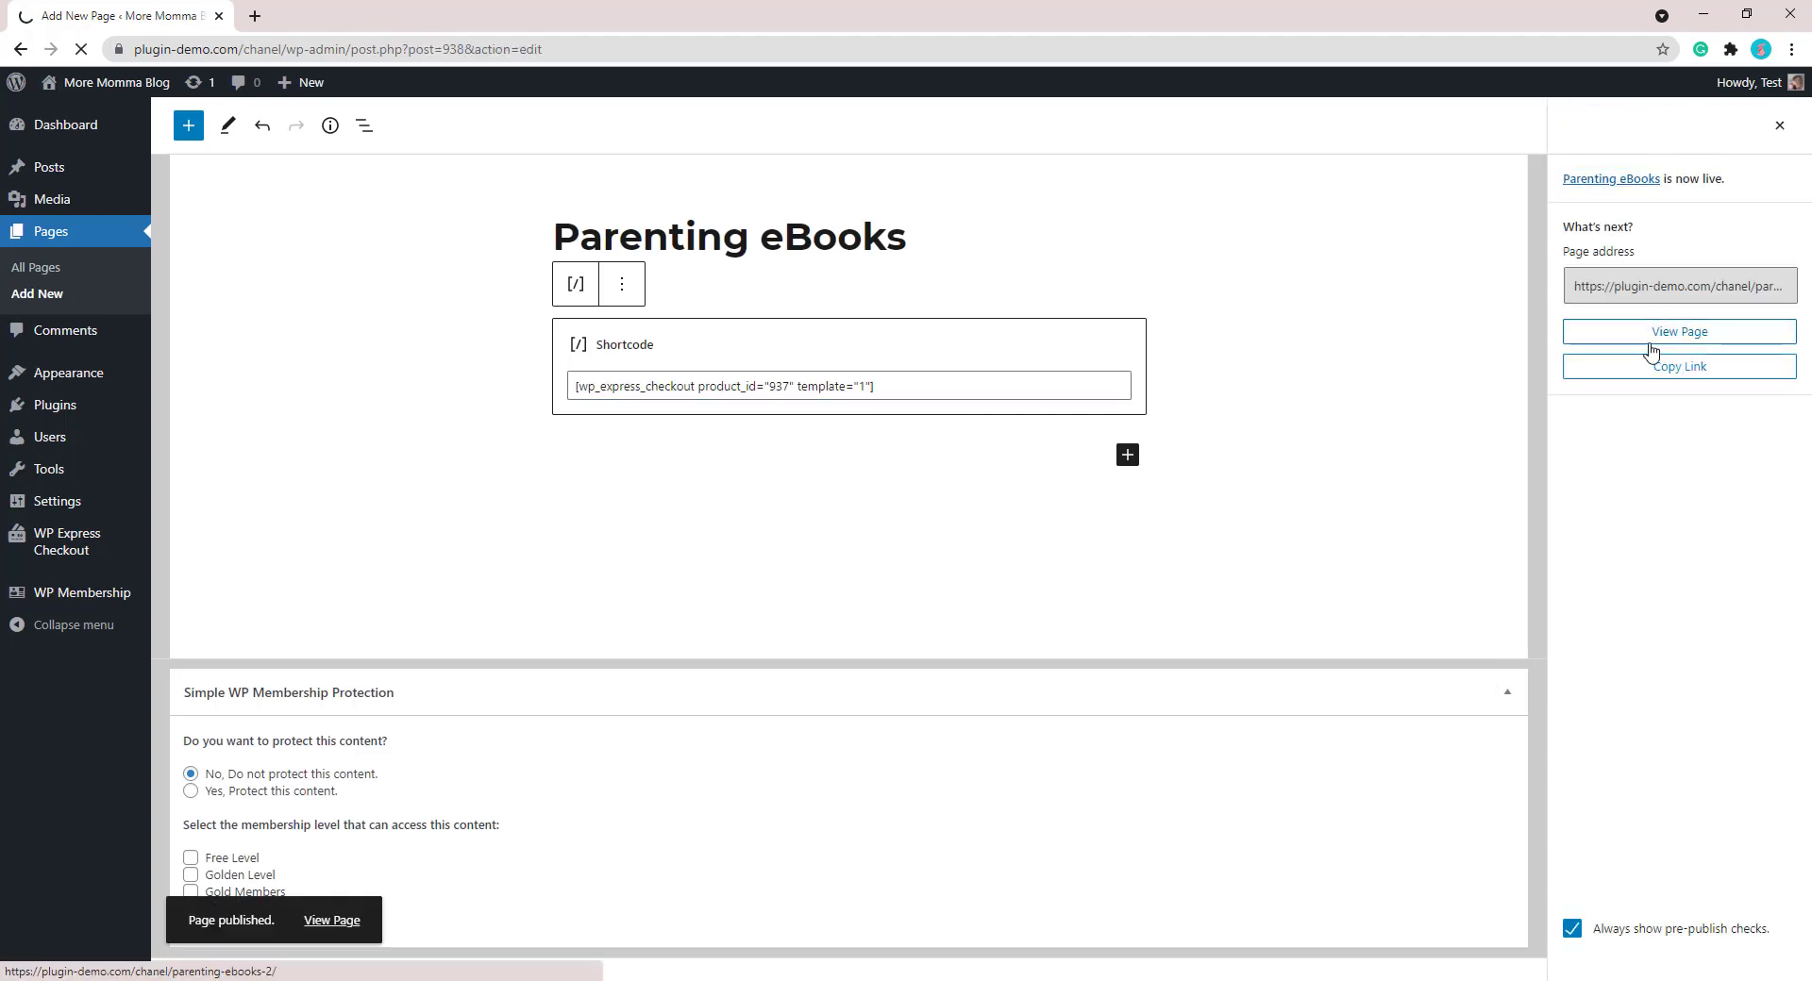
pyautogui.click(1609, 350)
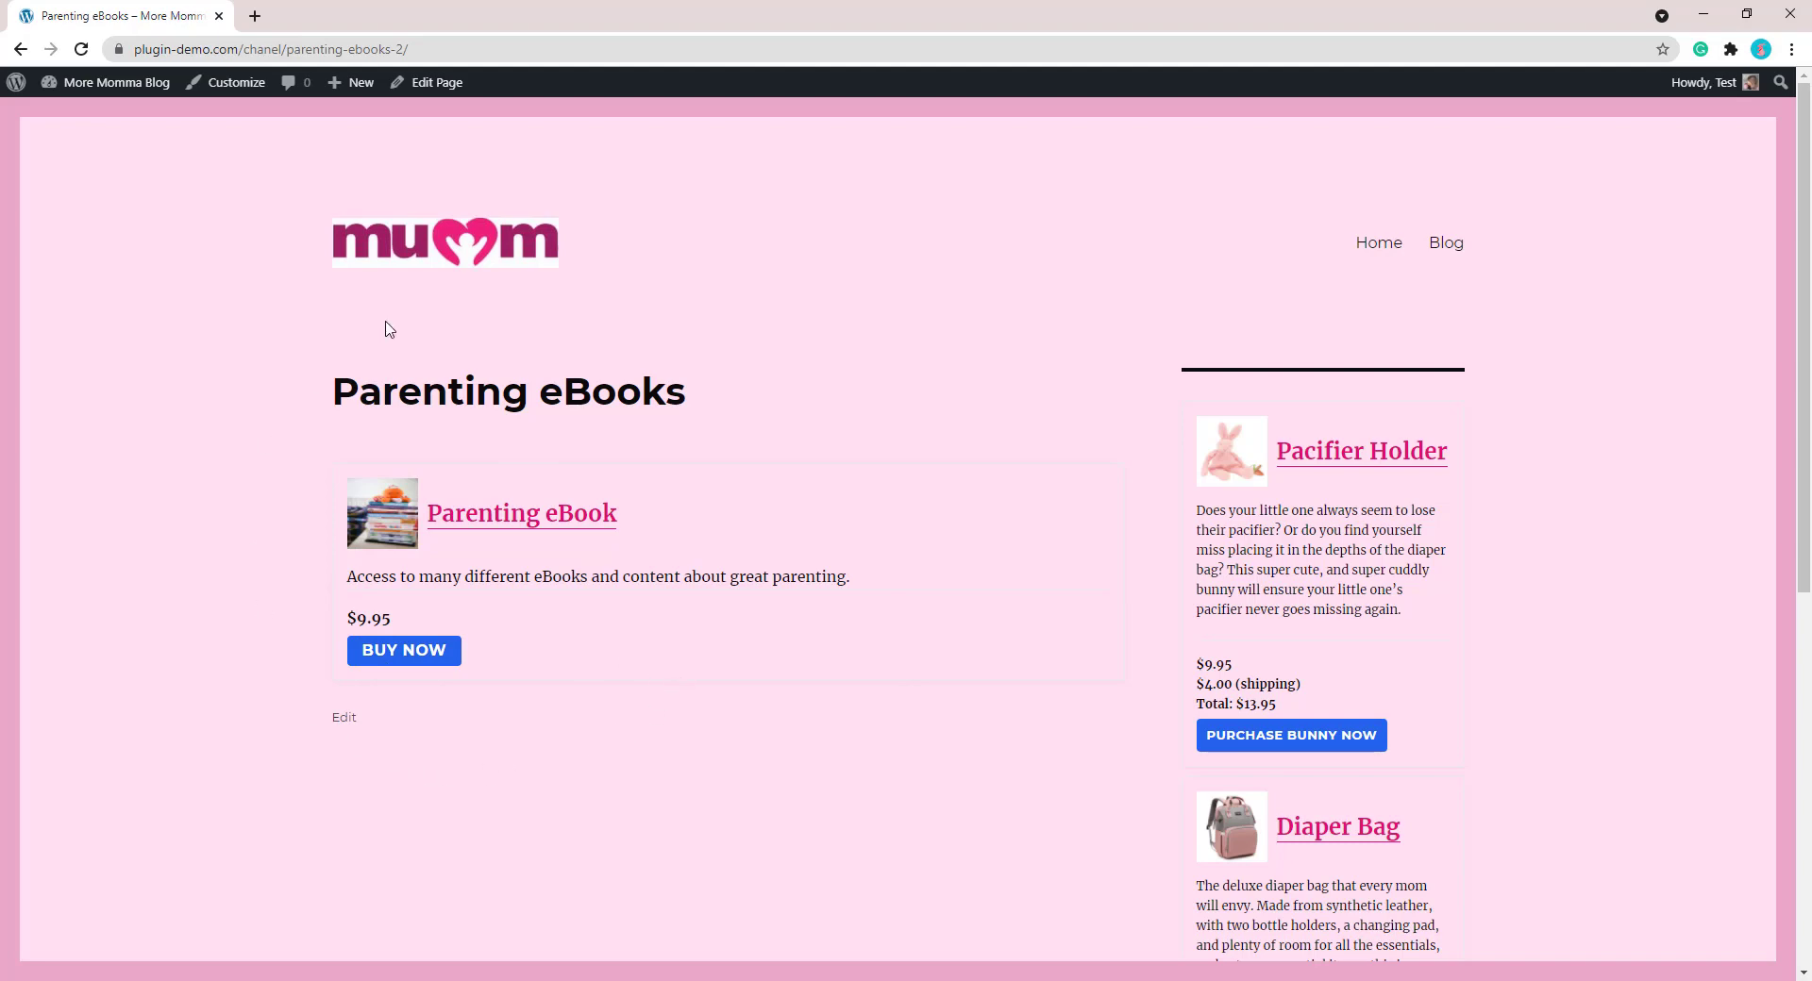
# Buy the Parenting eBook through PayPal, logging in with the prefilled account and paying from the Balance.
pyautogui.click(430, 653)
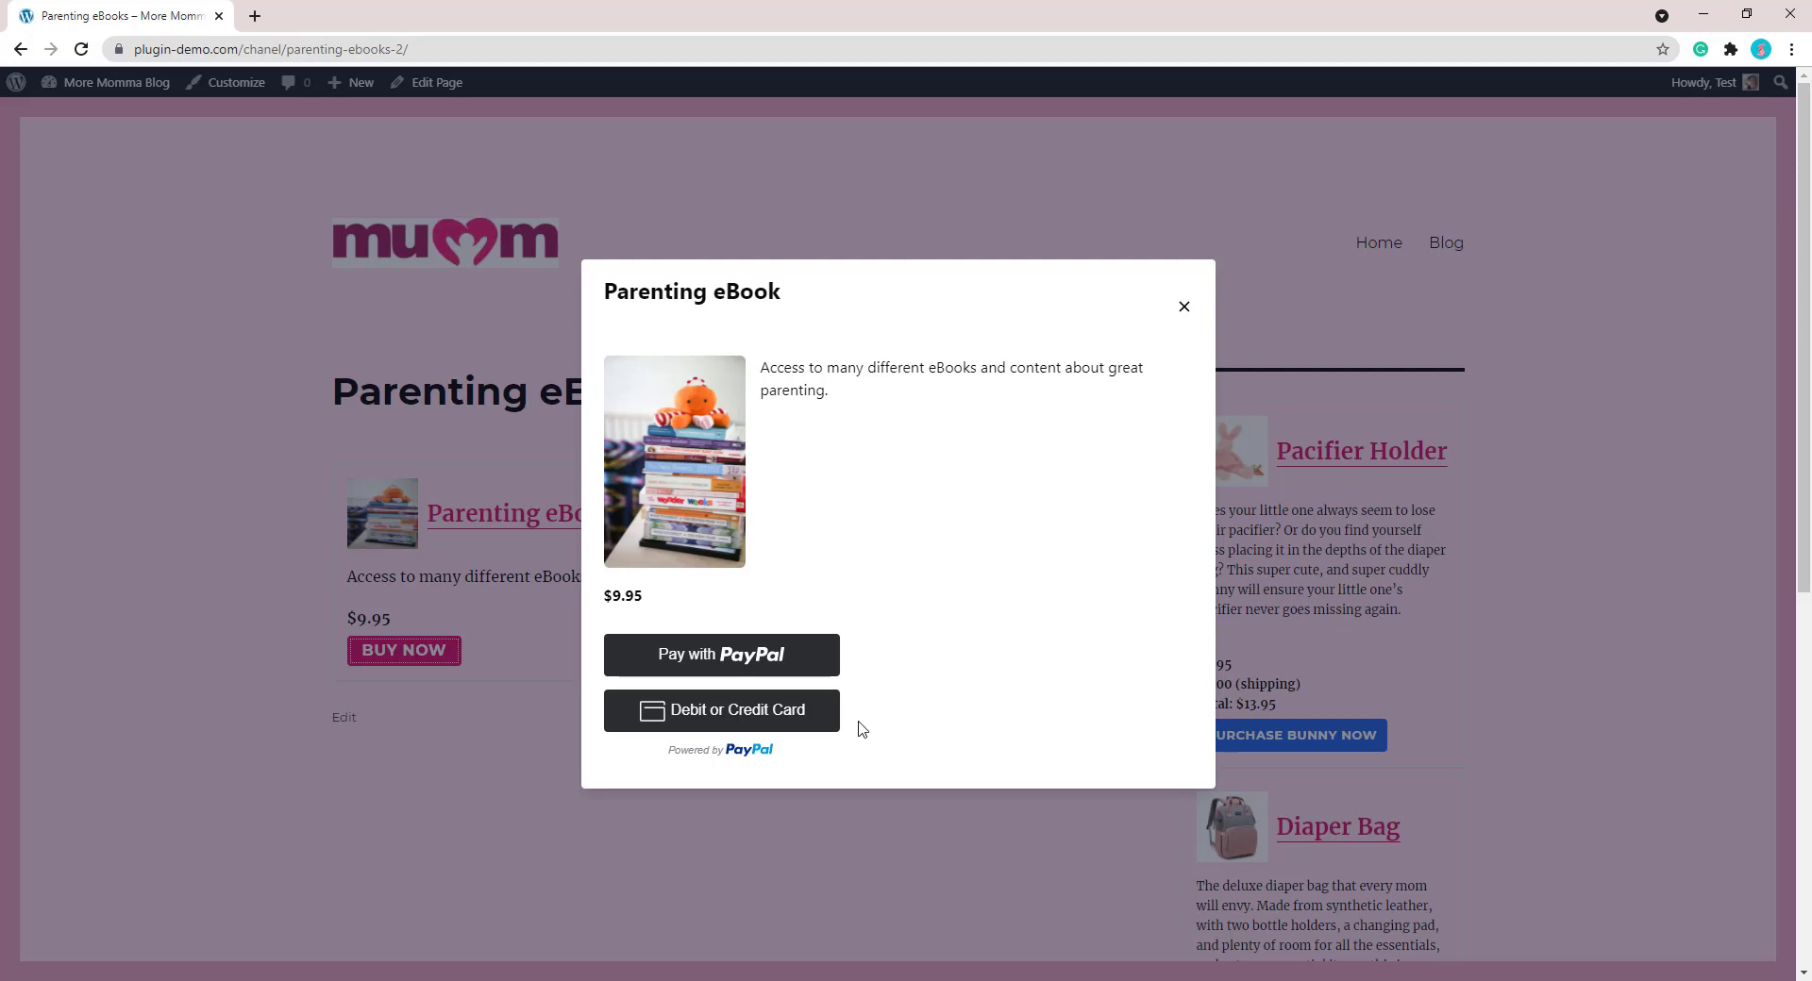
pyautogui.click(742, 663)
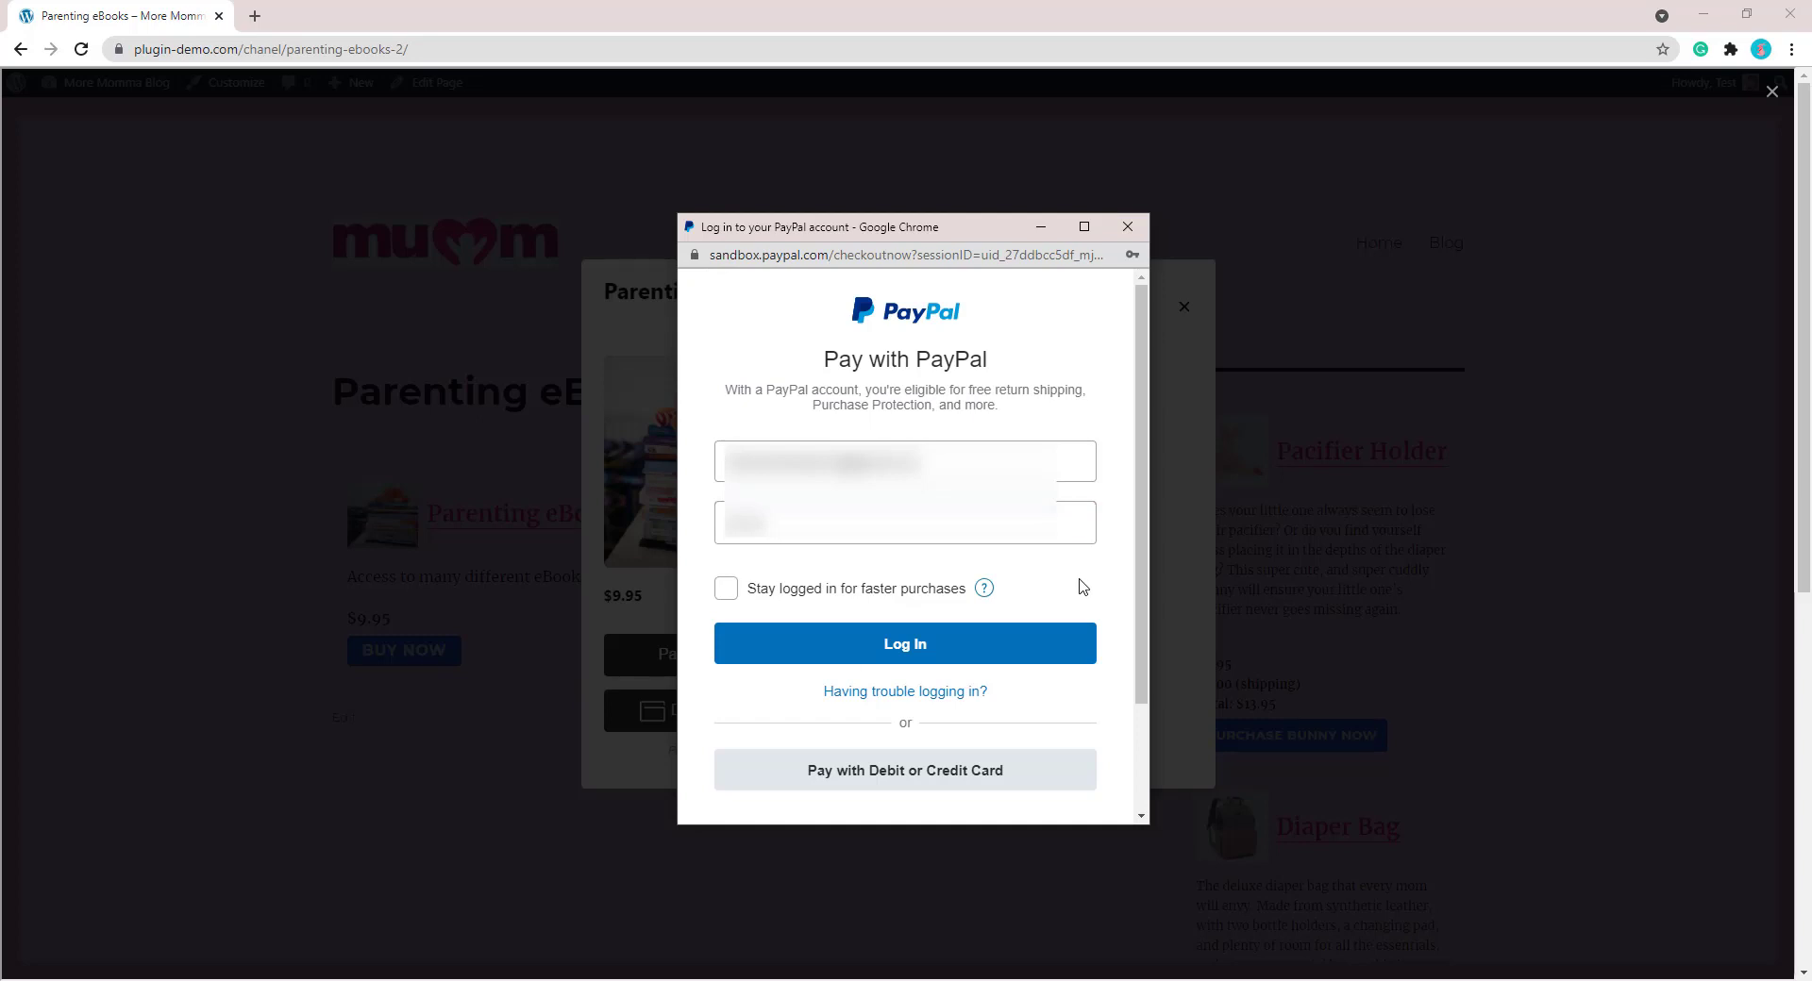
pyautogui.click(1043, 651)
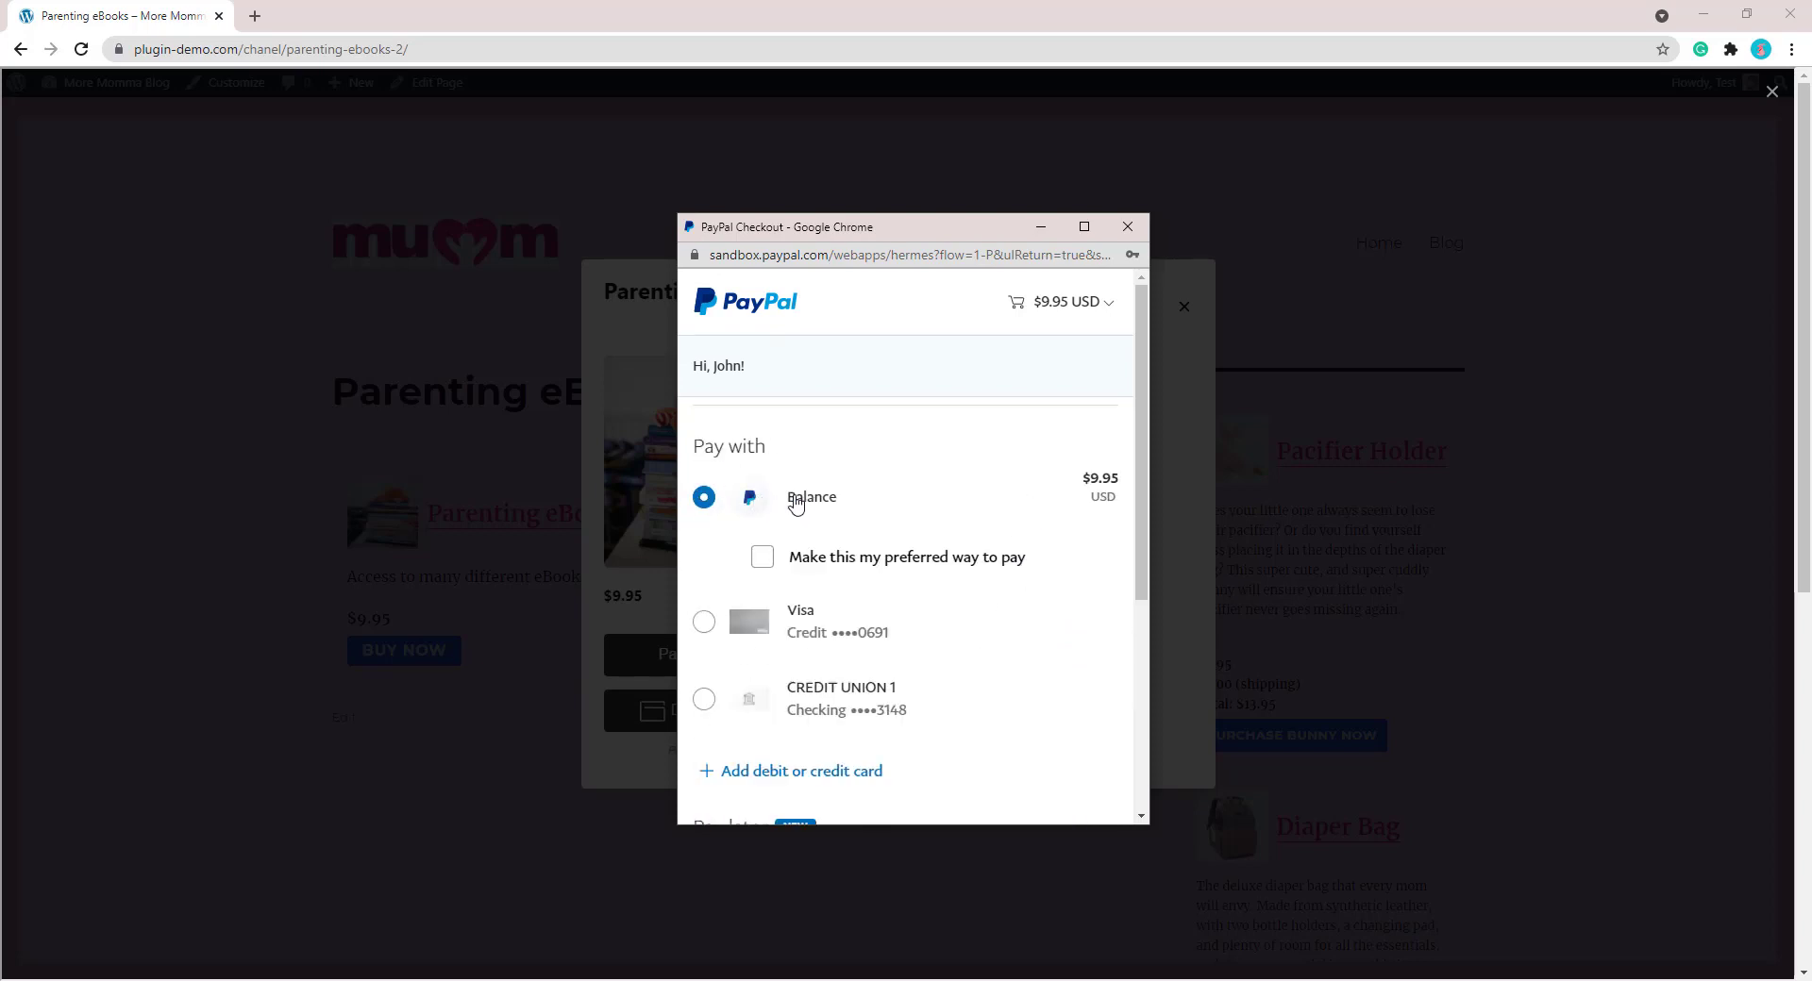
pyautogui.click(798, 497)
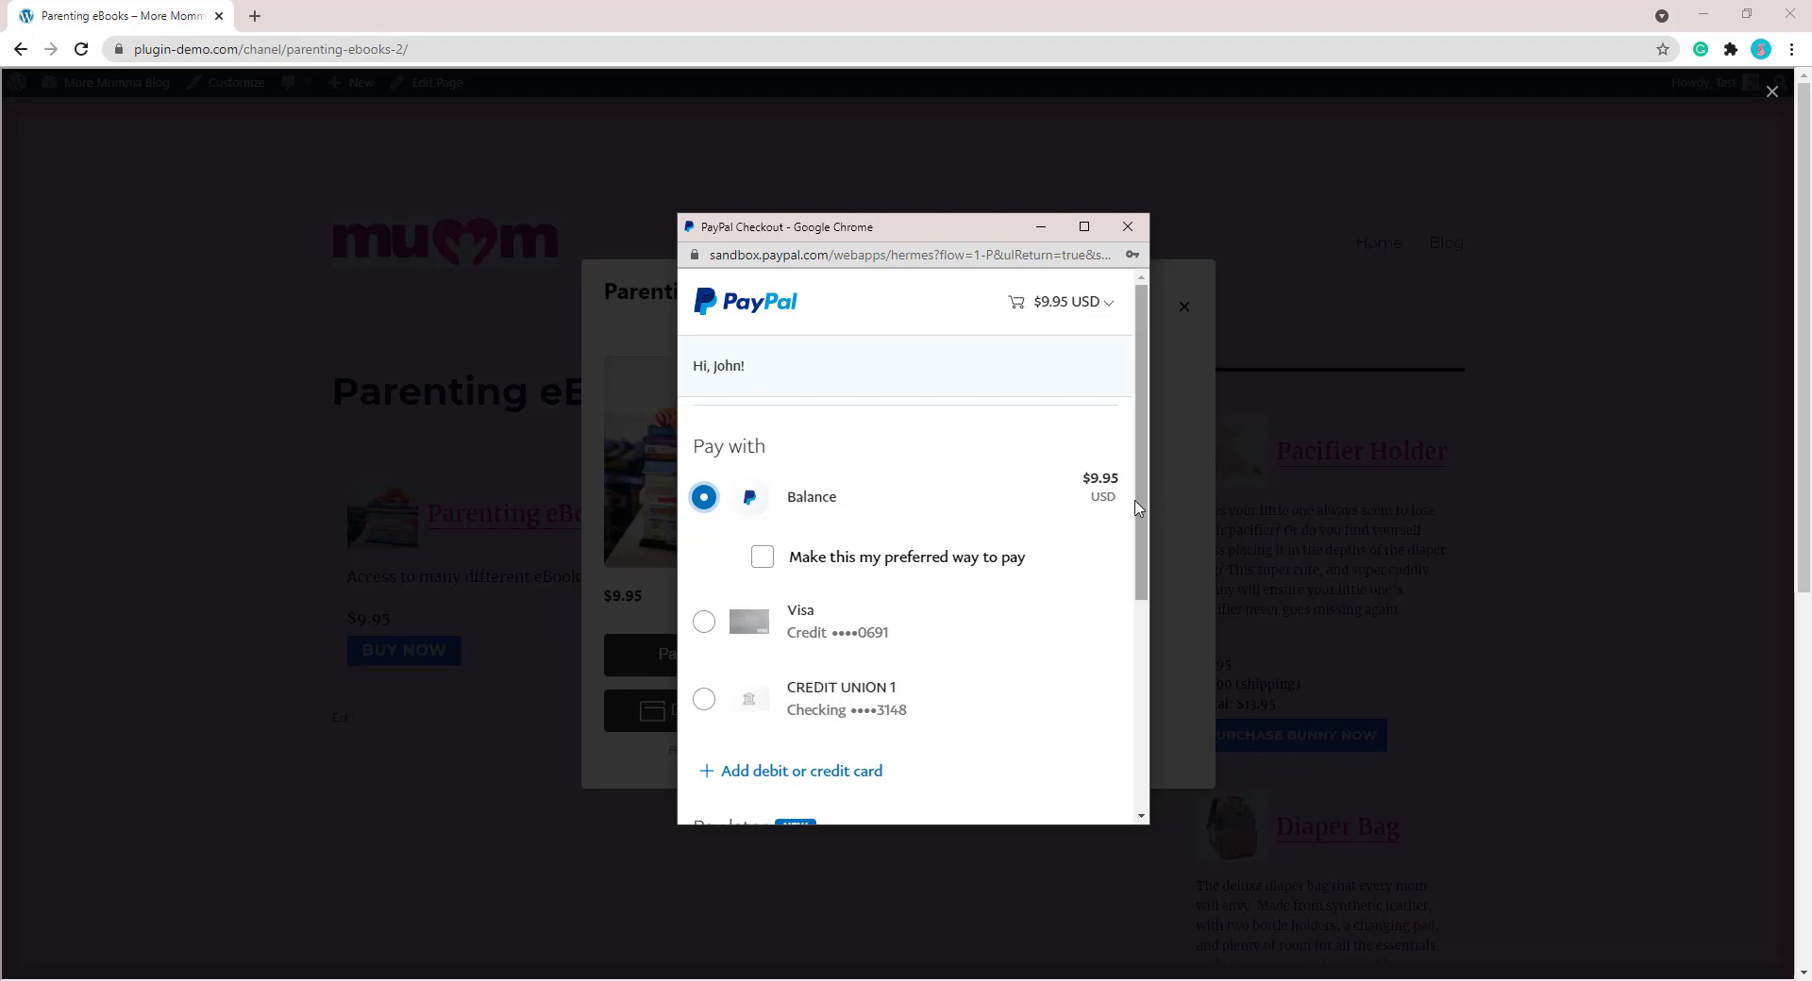
pyautogui.moveTo(1142, 507); pyautogui.dragTo(1125, 771)
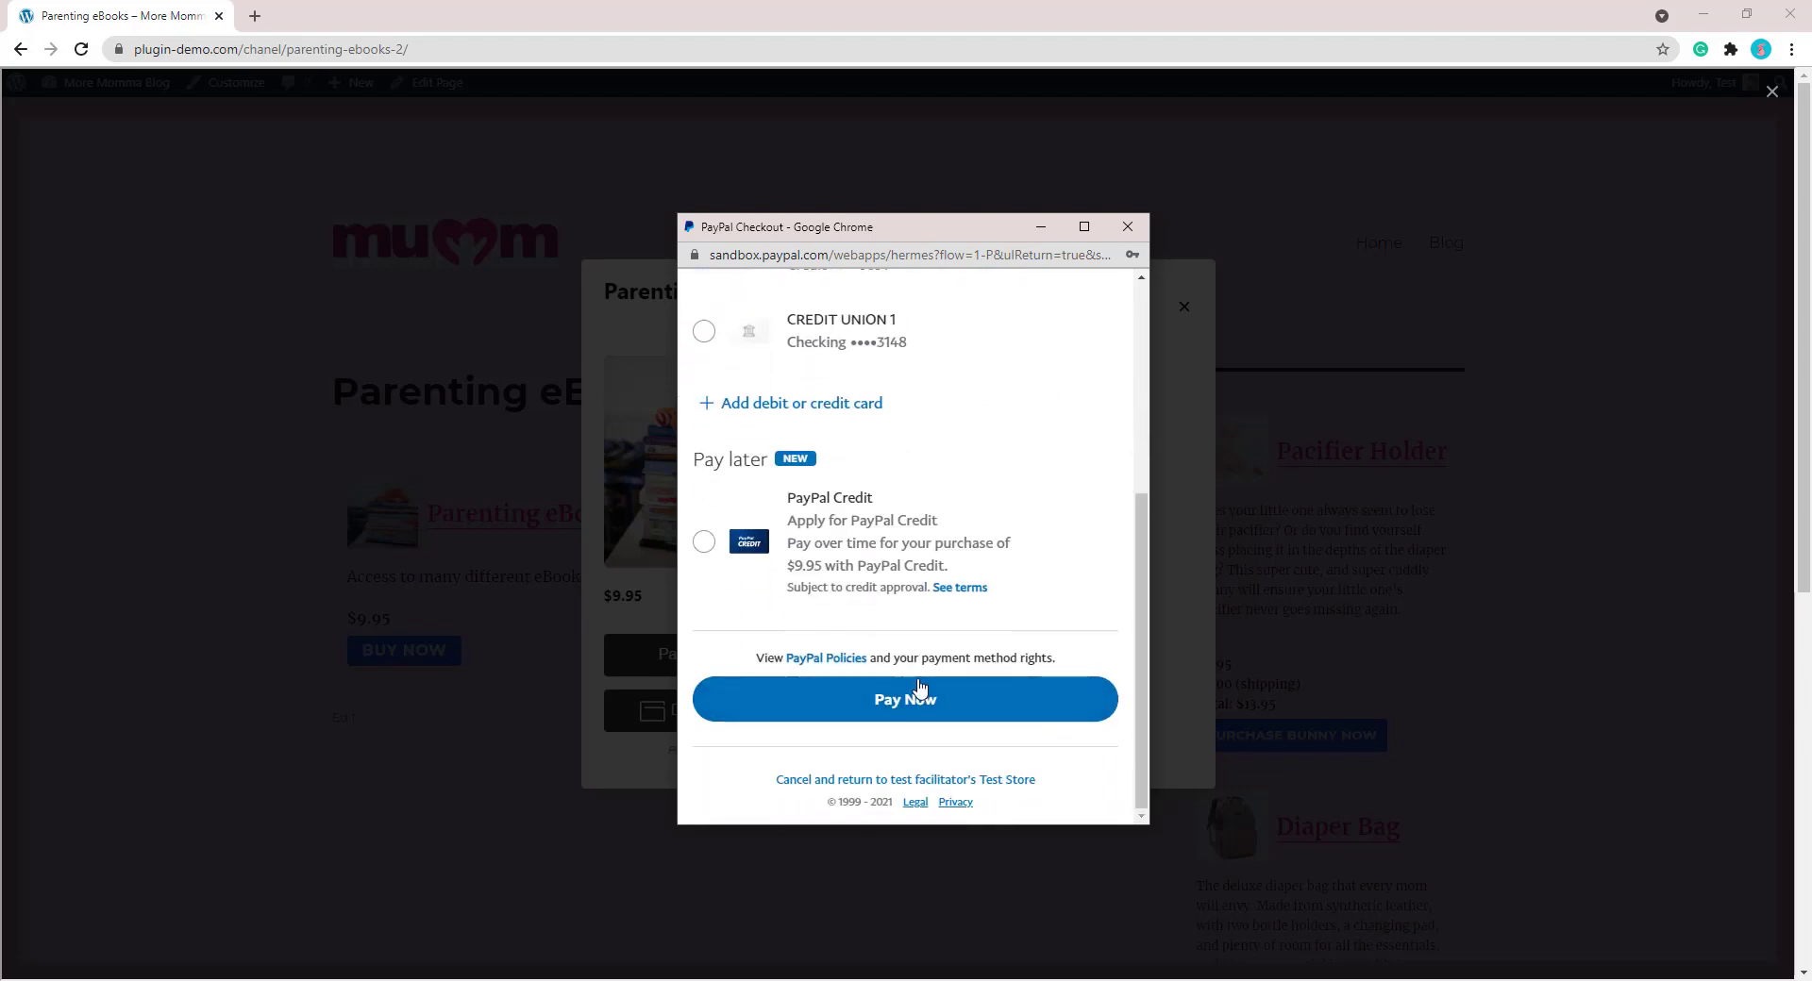
pyautogui.click(920, 720)
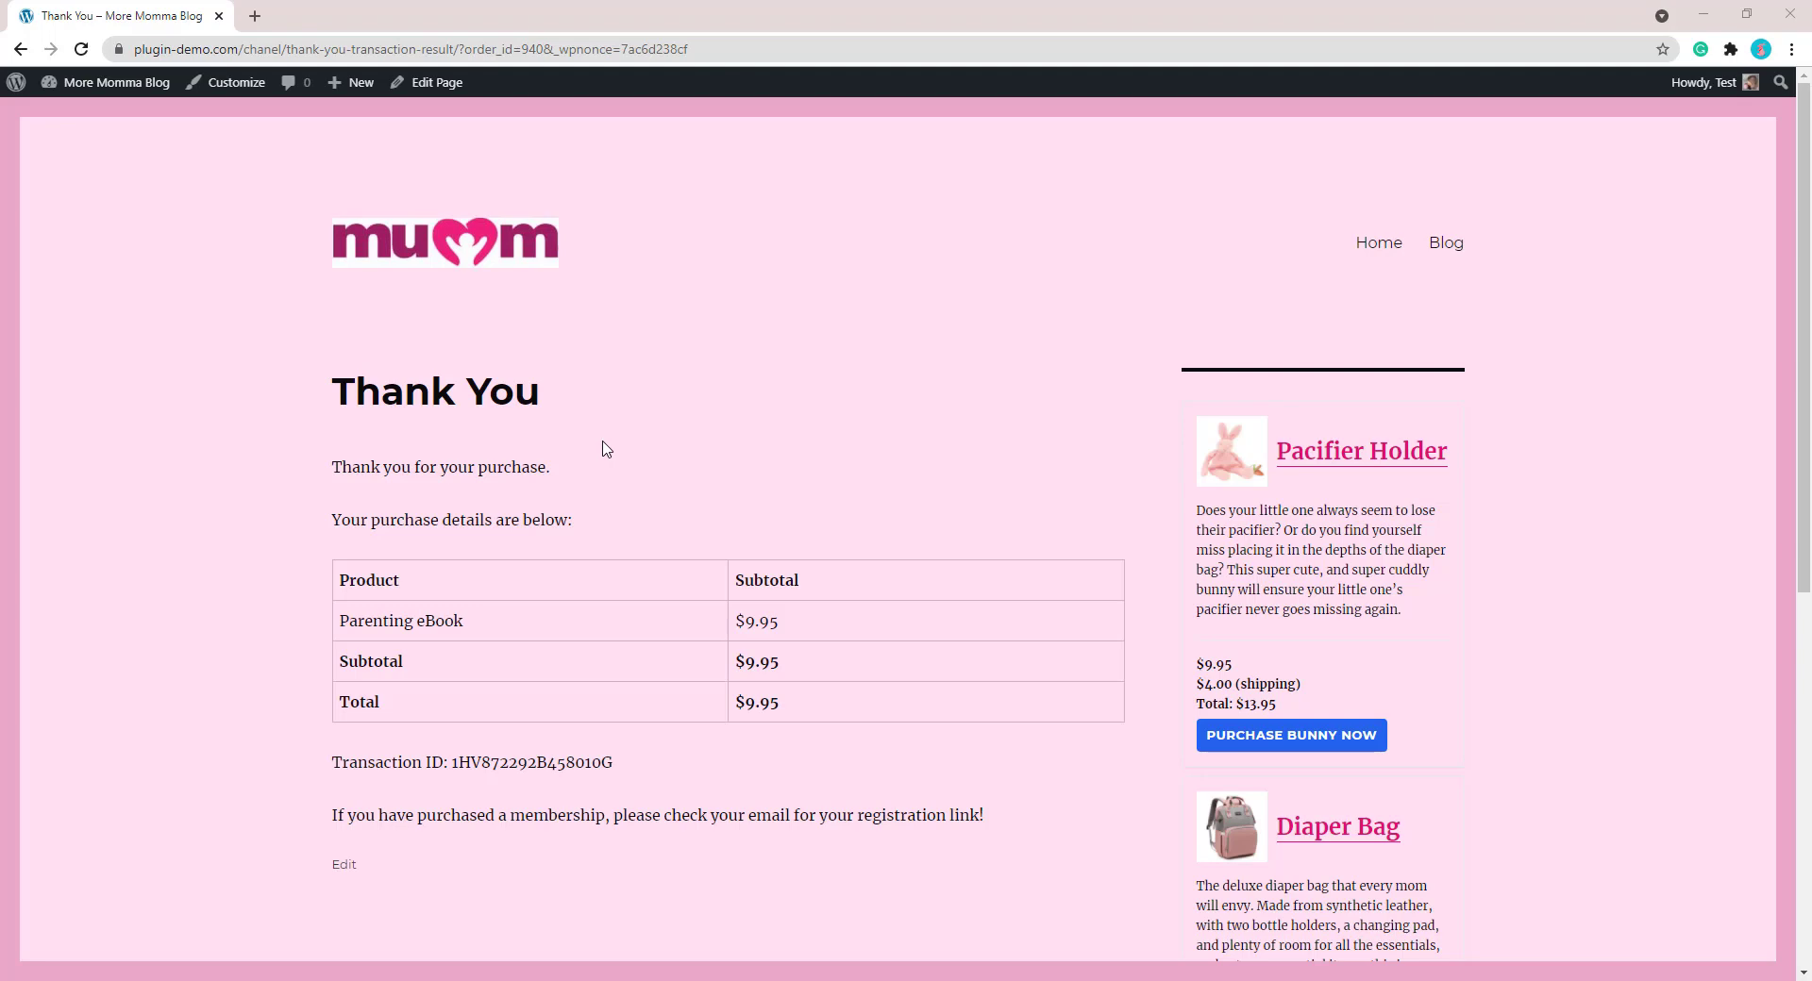
# Review the purchase details, then return to the site's admin dashboard and open the WP Membership members list.
pyautogui.scroll(-2, 1808, 481)
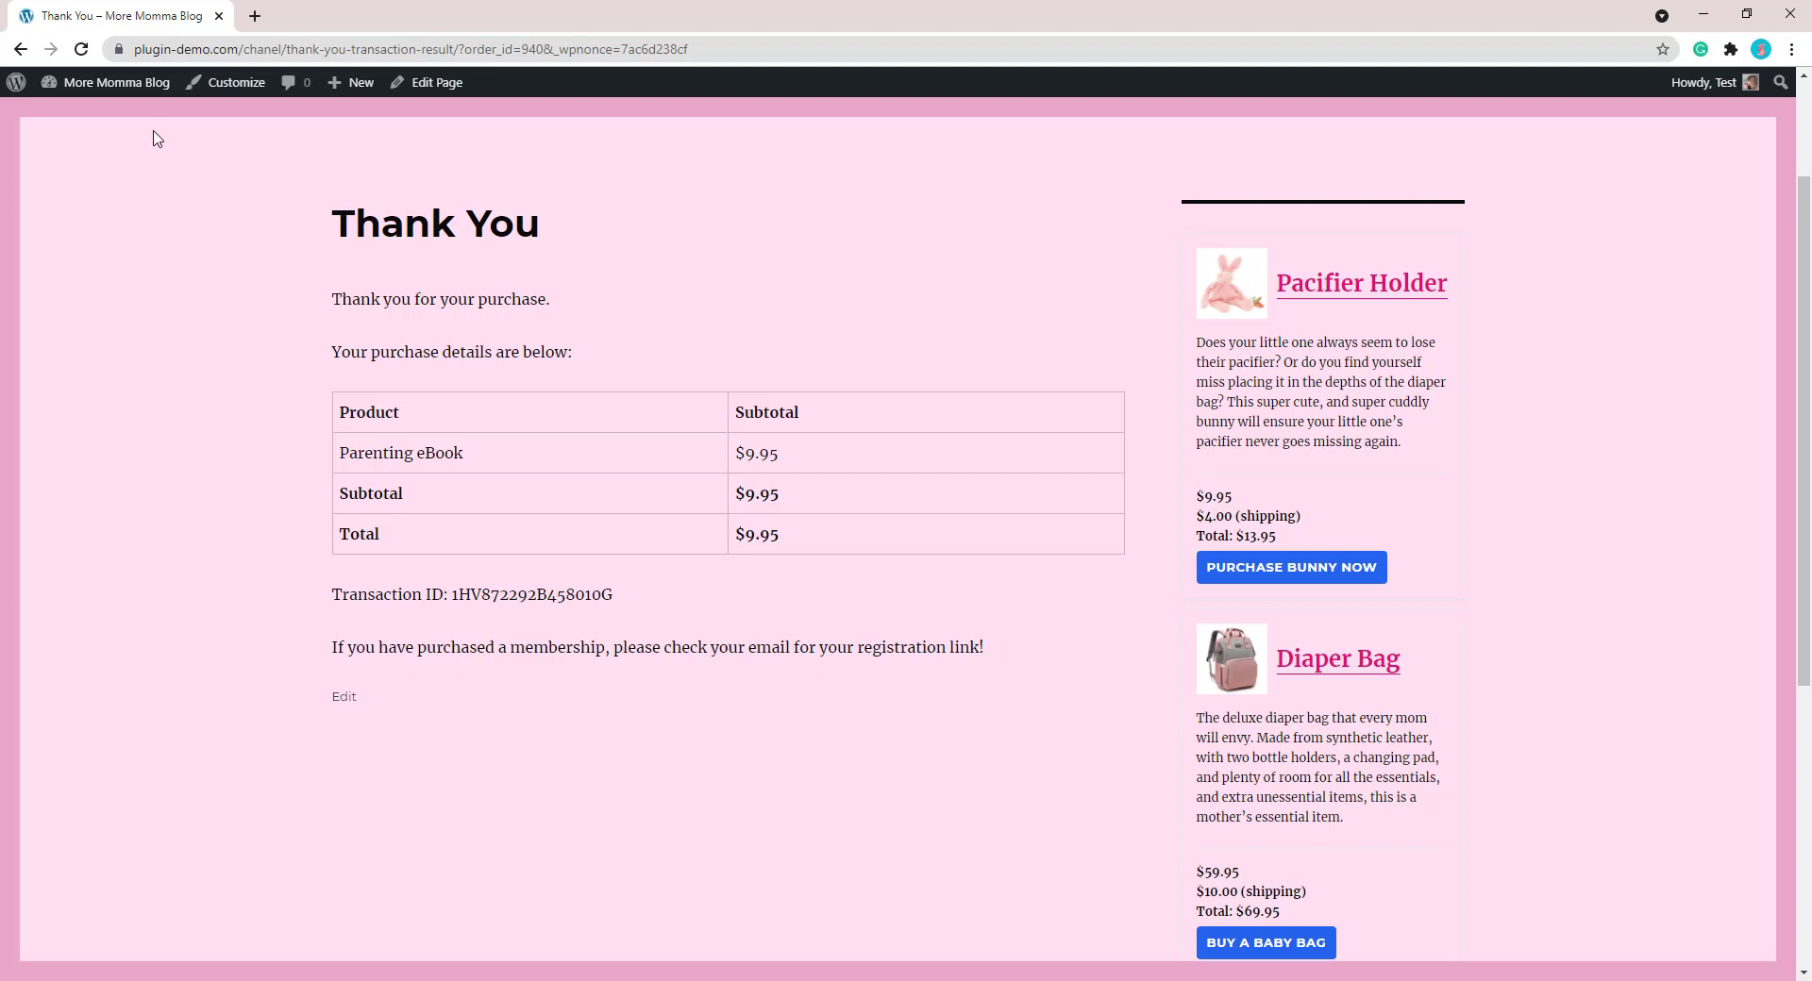
pyautogui.click(148, 84)
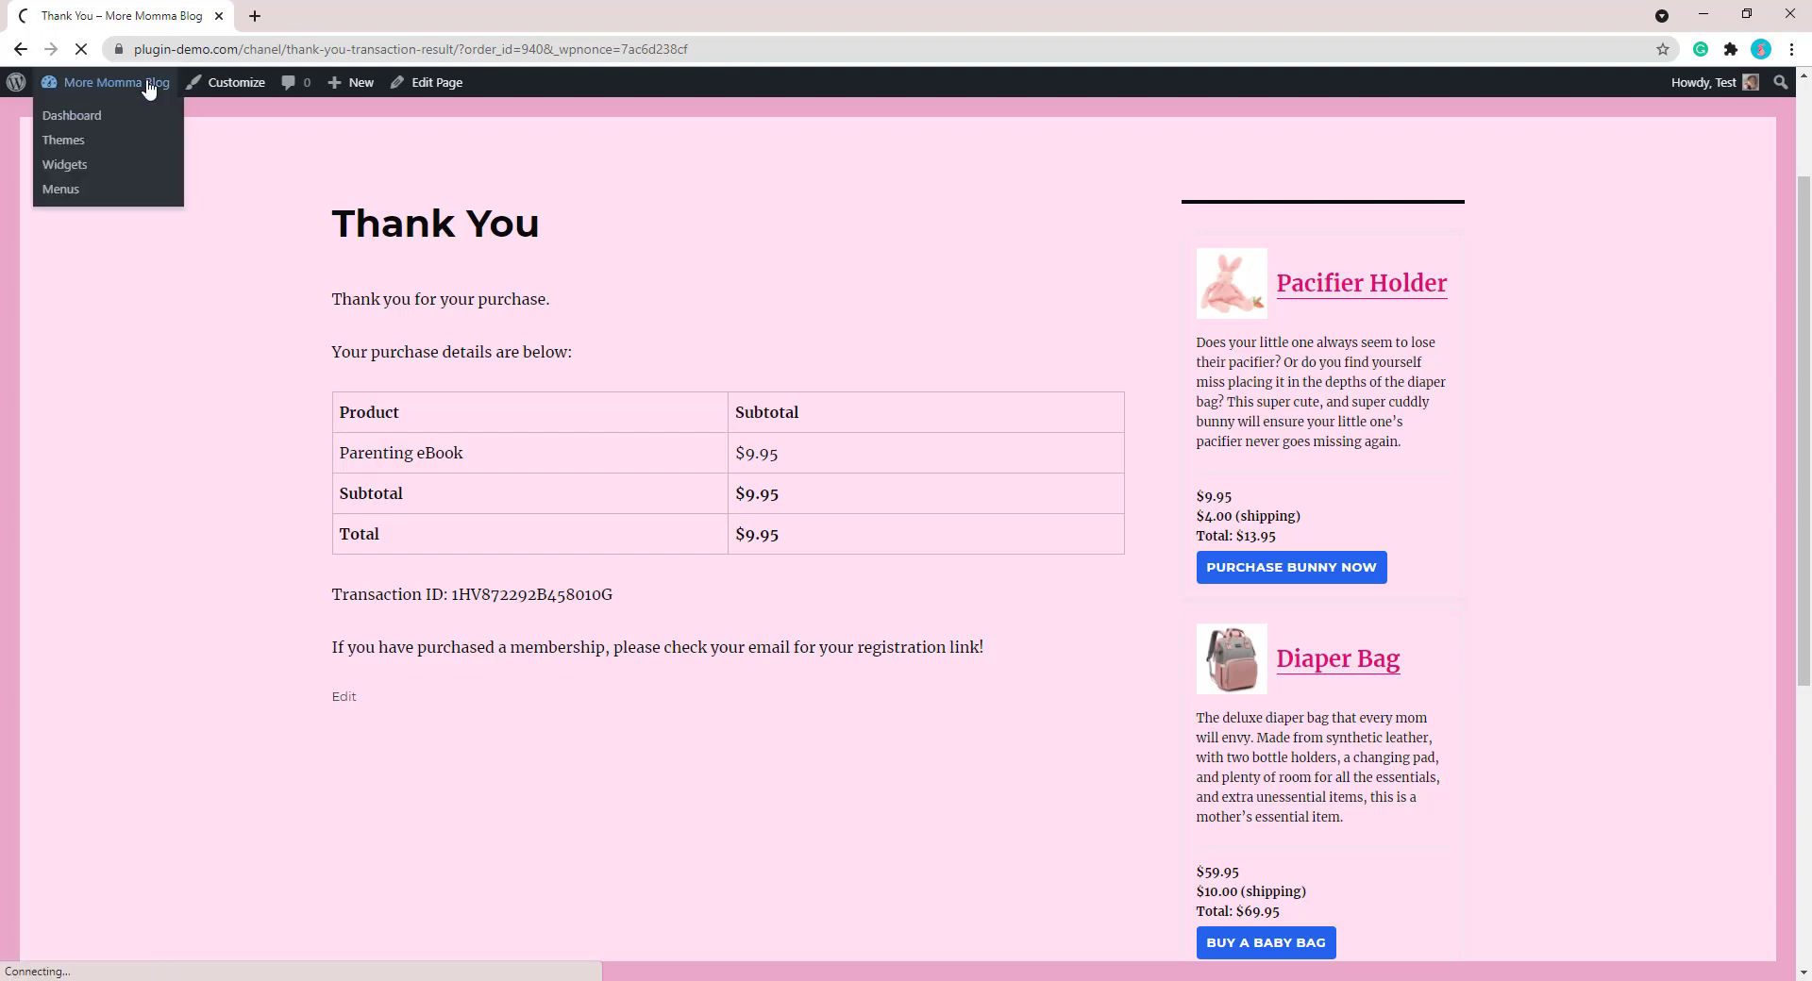
pyautogui.moveTo(102, 600)
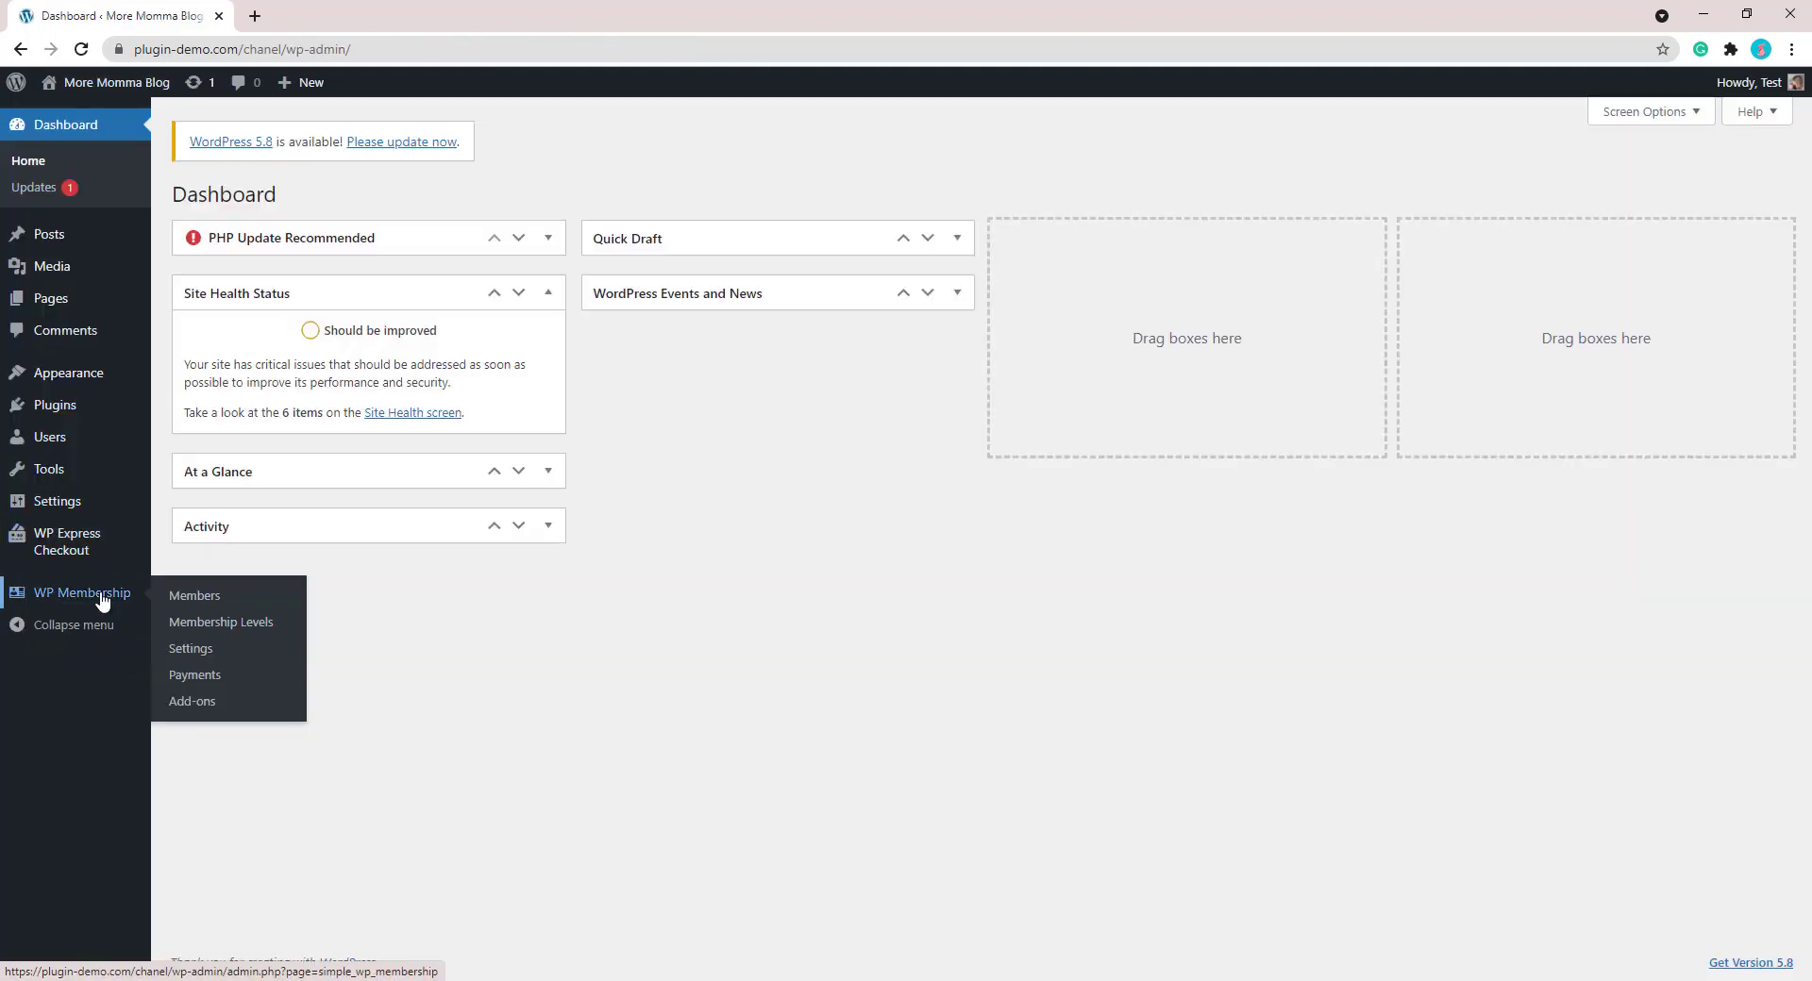
pyautogui.click(195, 604)
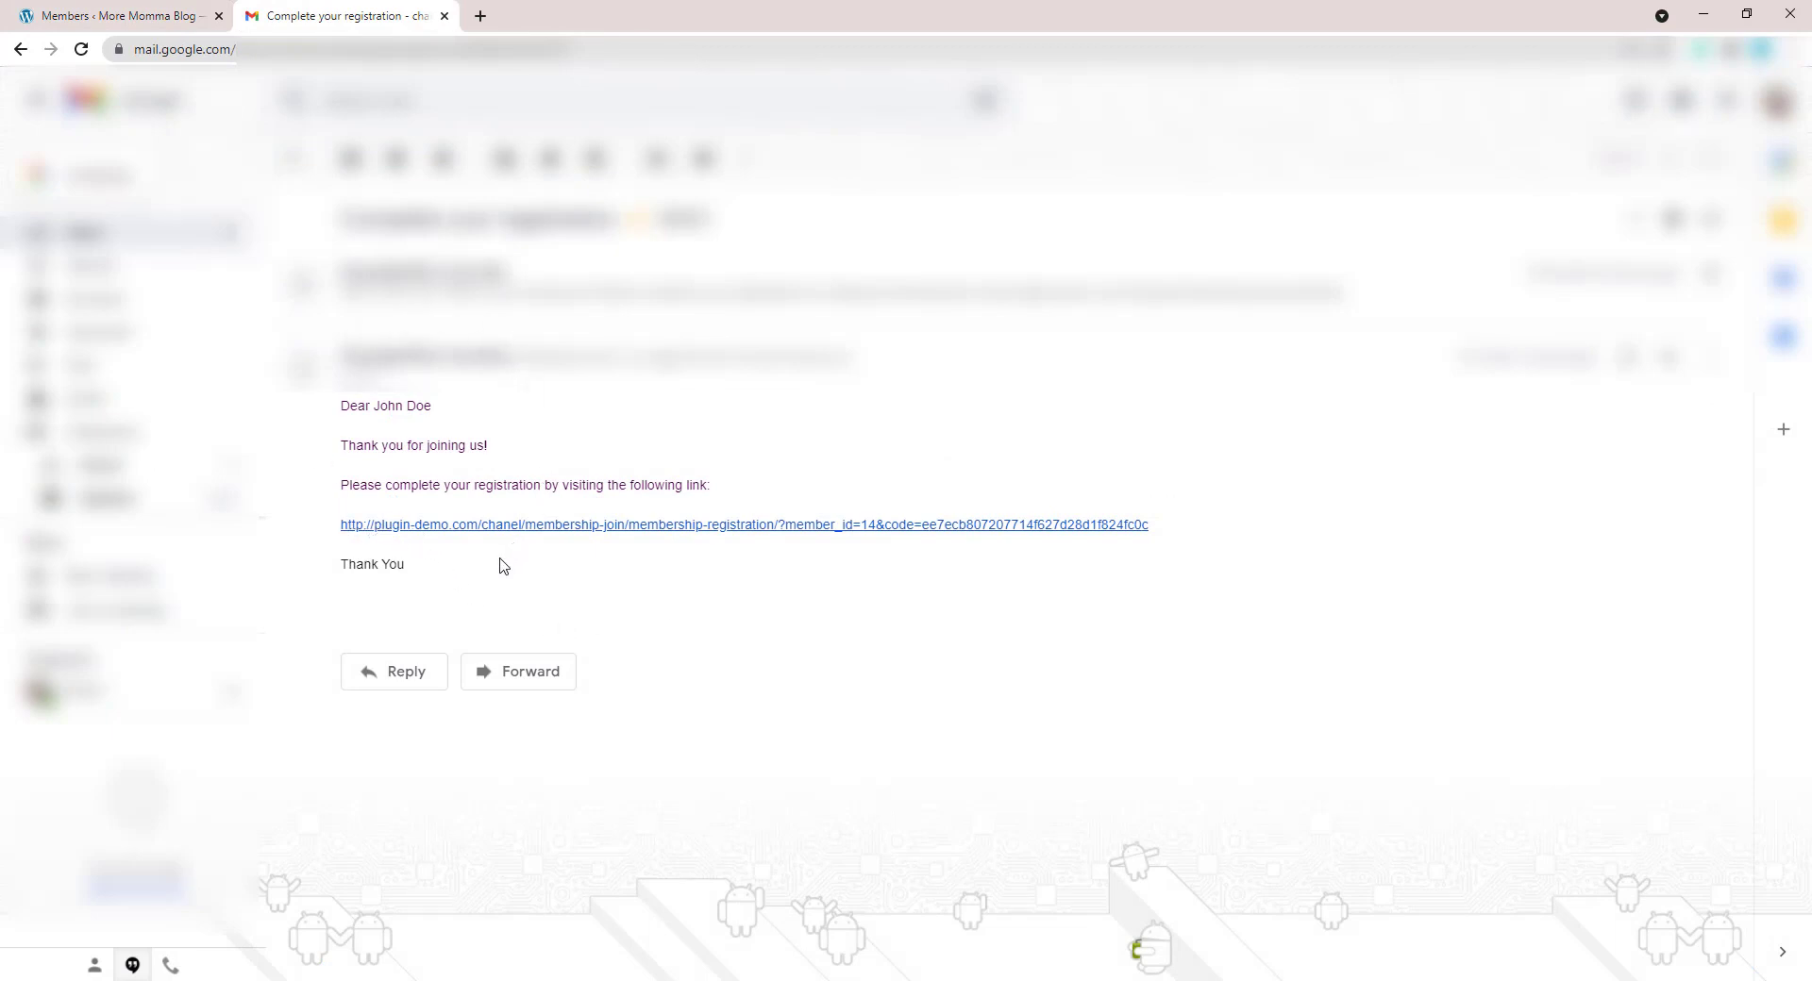
# Open the registration link in the membership e-mail, fill in the username, password and repeat password, and submit the registration.
pyautogui.click(666, 536)
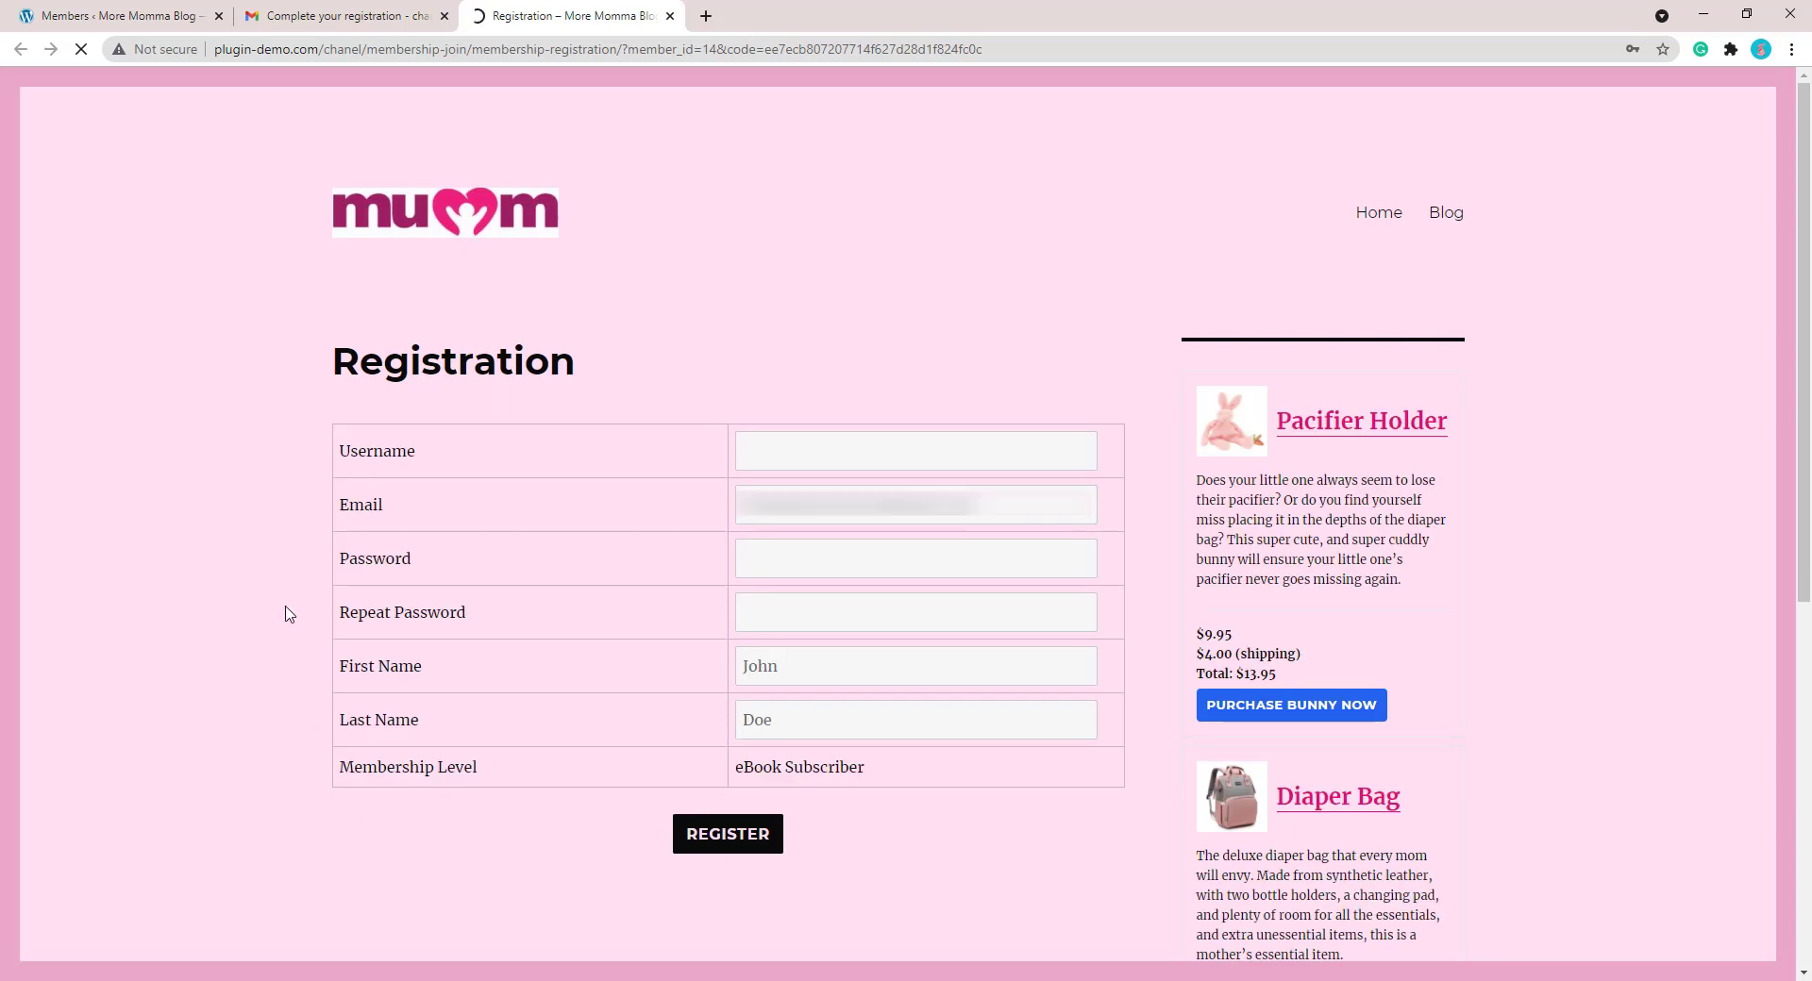
pyautogui.click(838, 454)
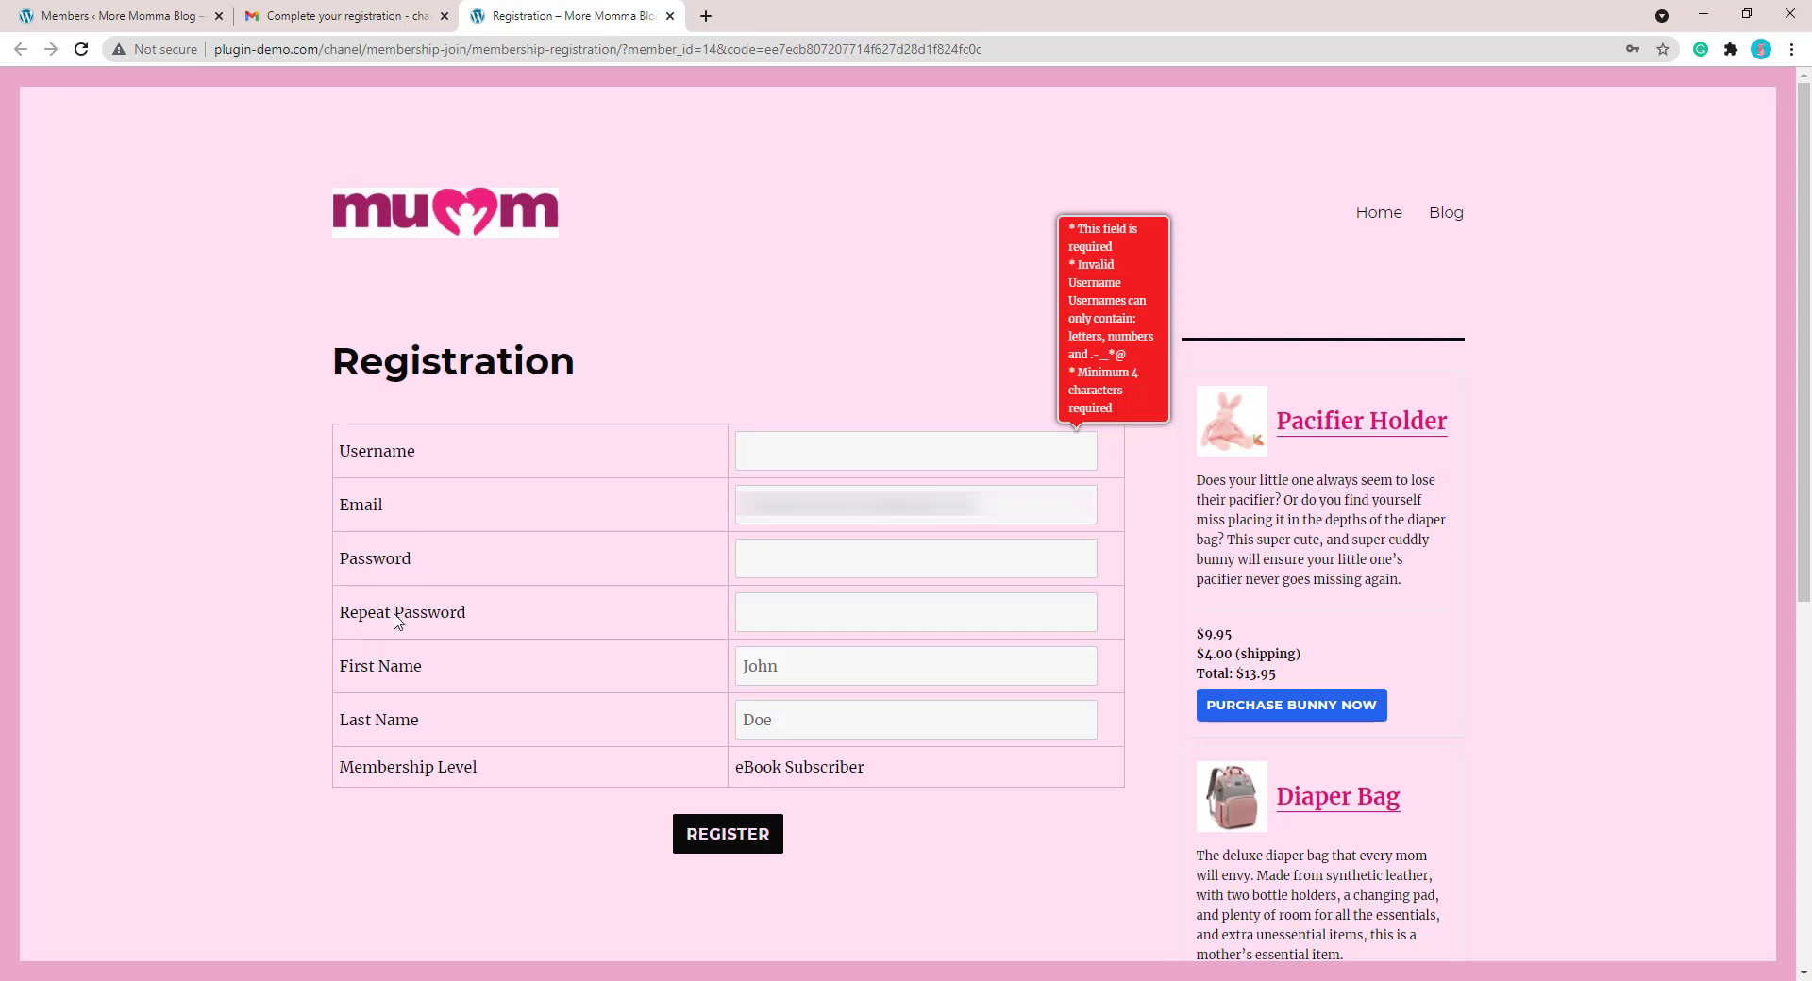
pyautogui.click(717, 850)
pyautogui.click(736, 846)
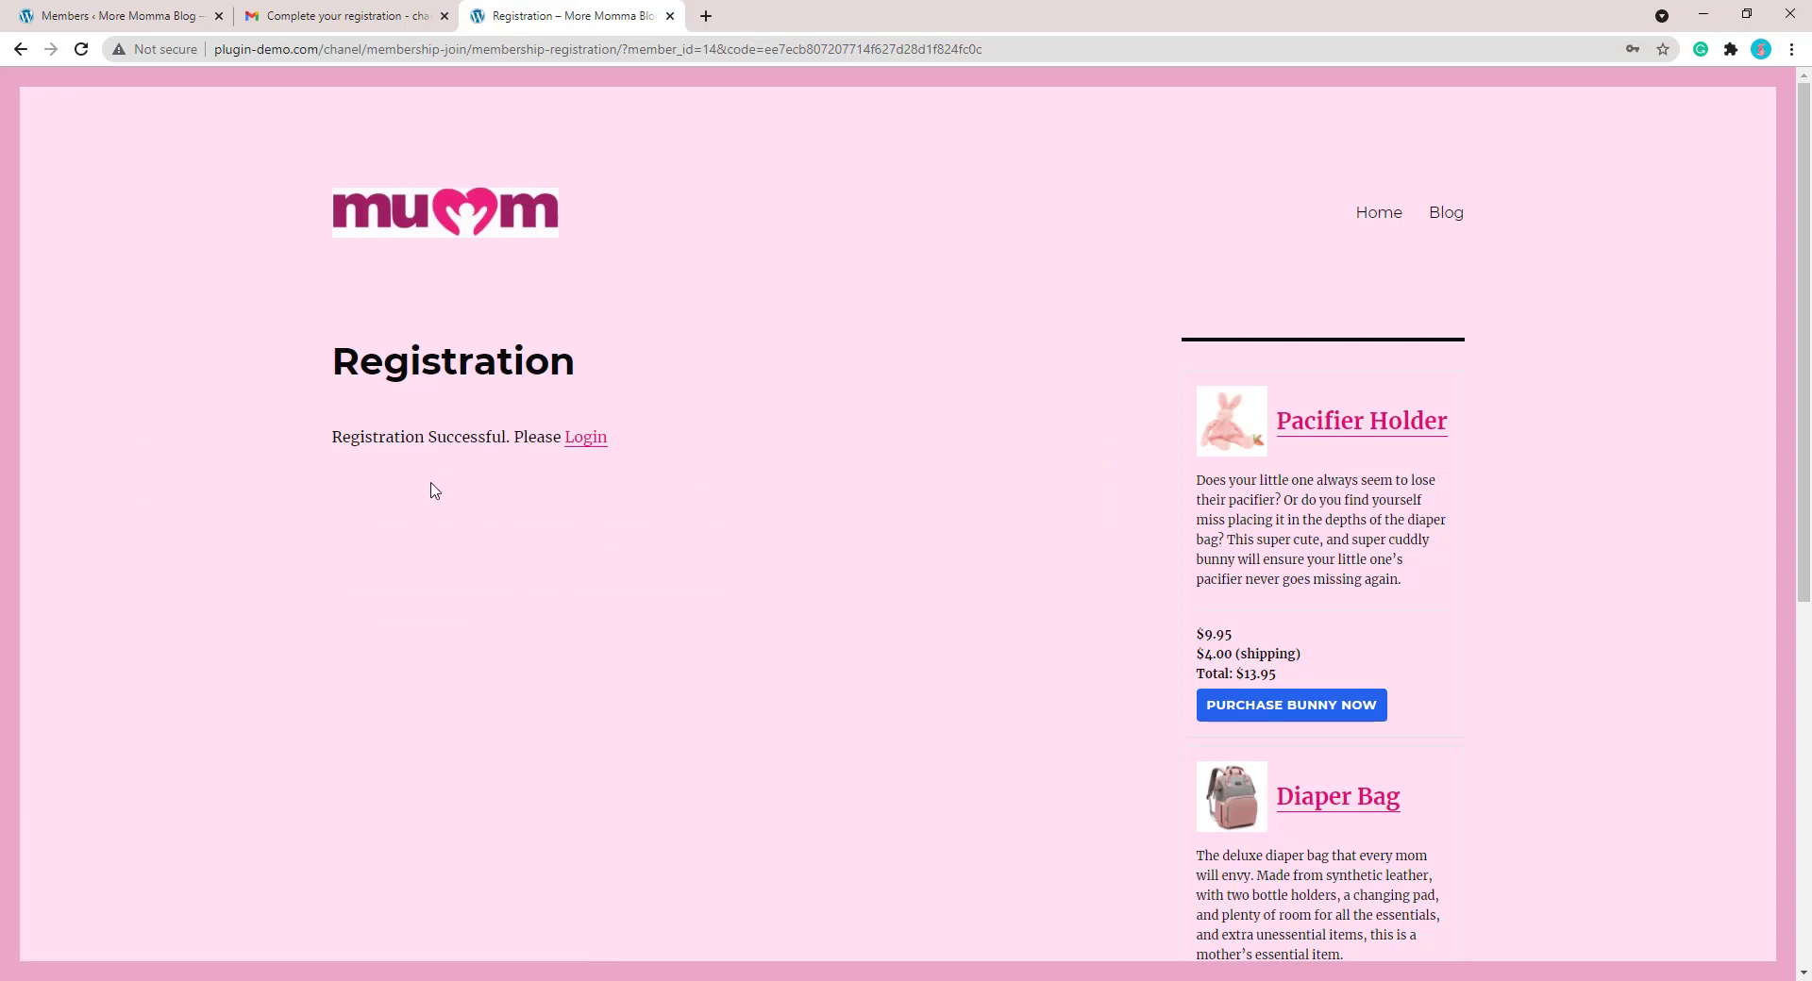
# Go to the member login page and log in with the new member's username and password.
pyautogui.moveTo(429, 437); pyautogui.dragTo(508, 440)
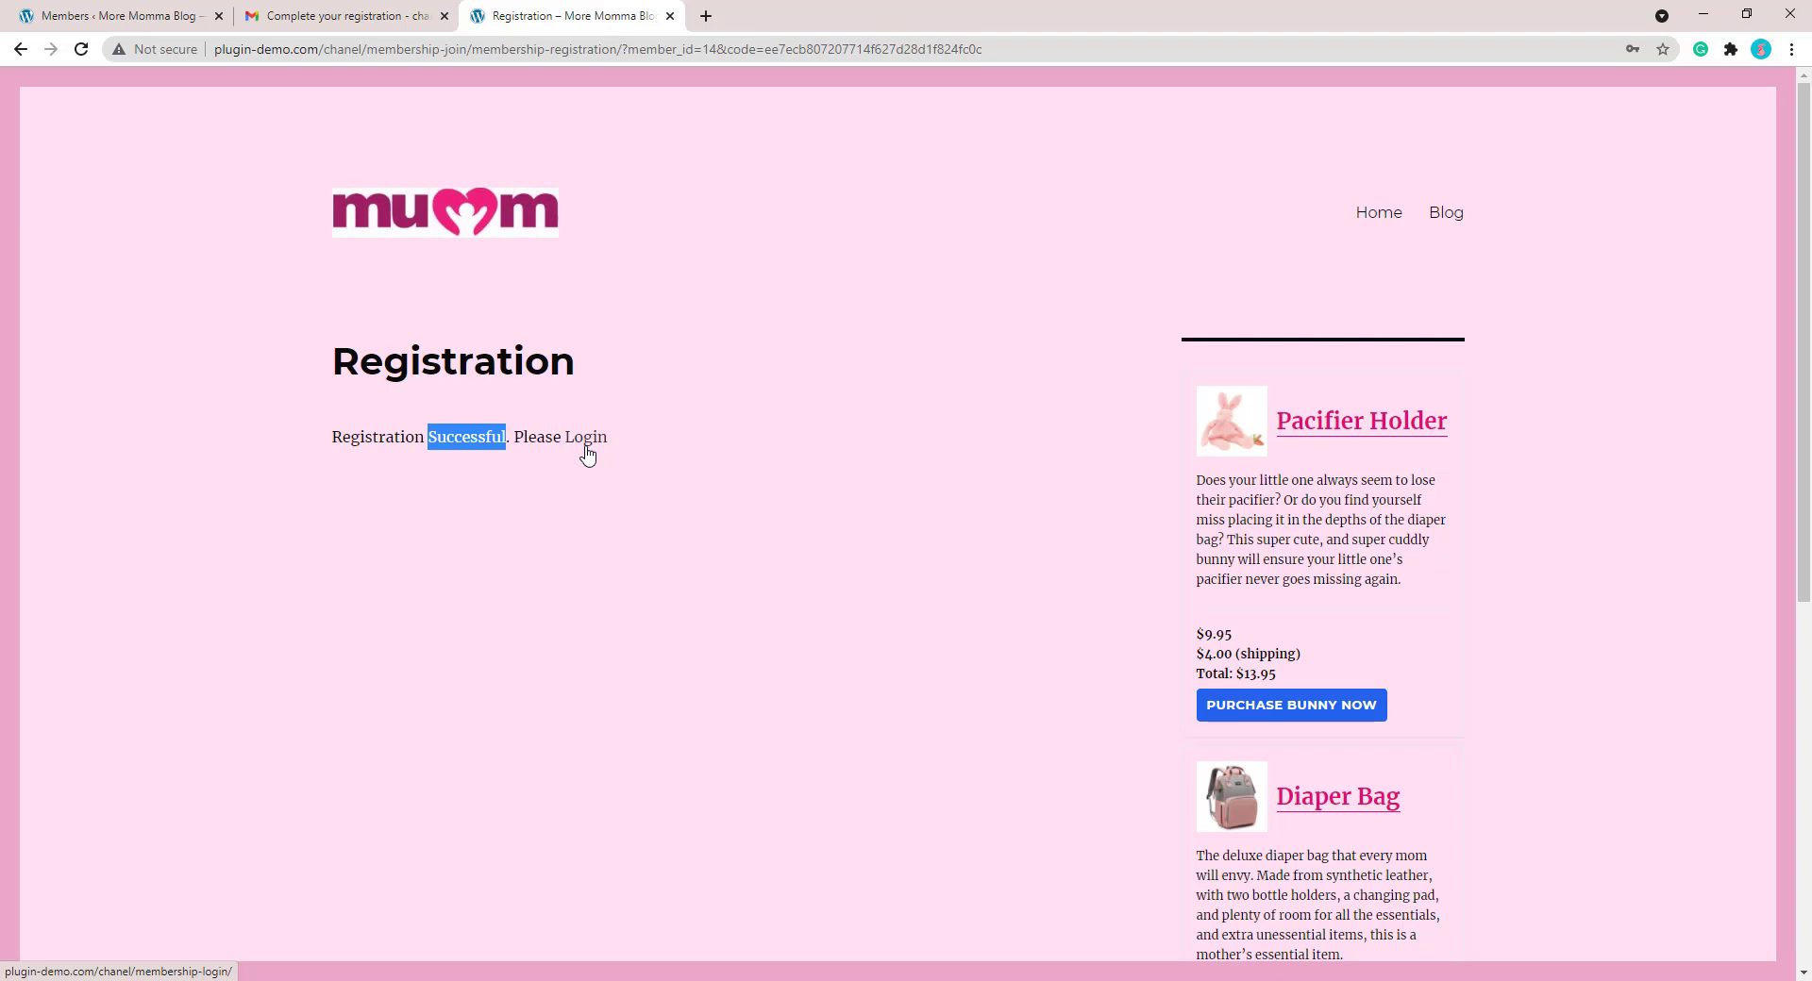
pyautogui.click(600, 441)
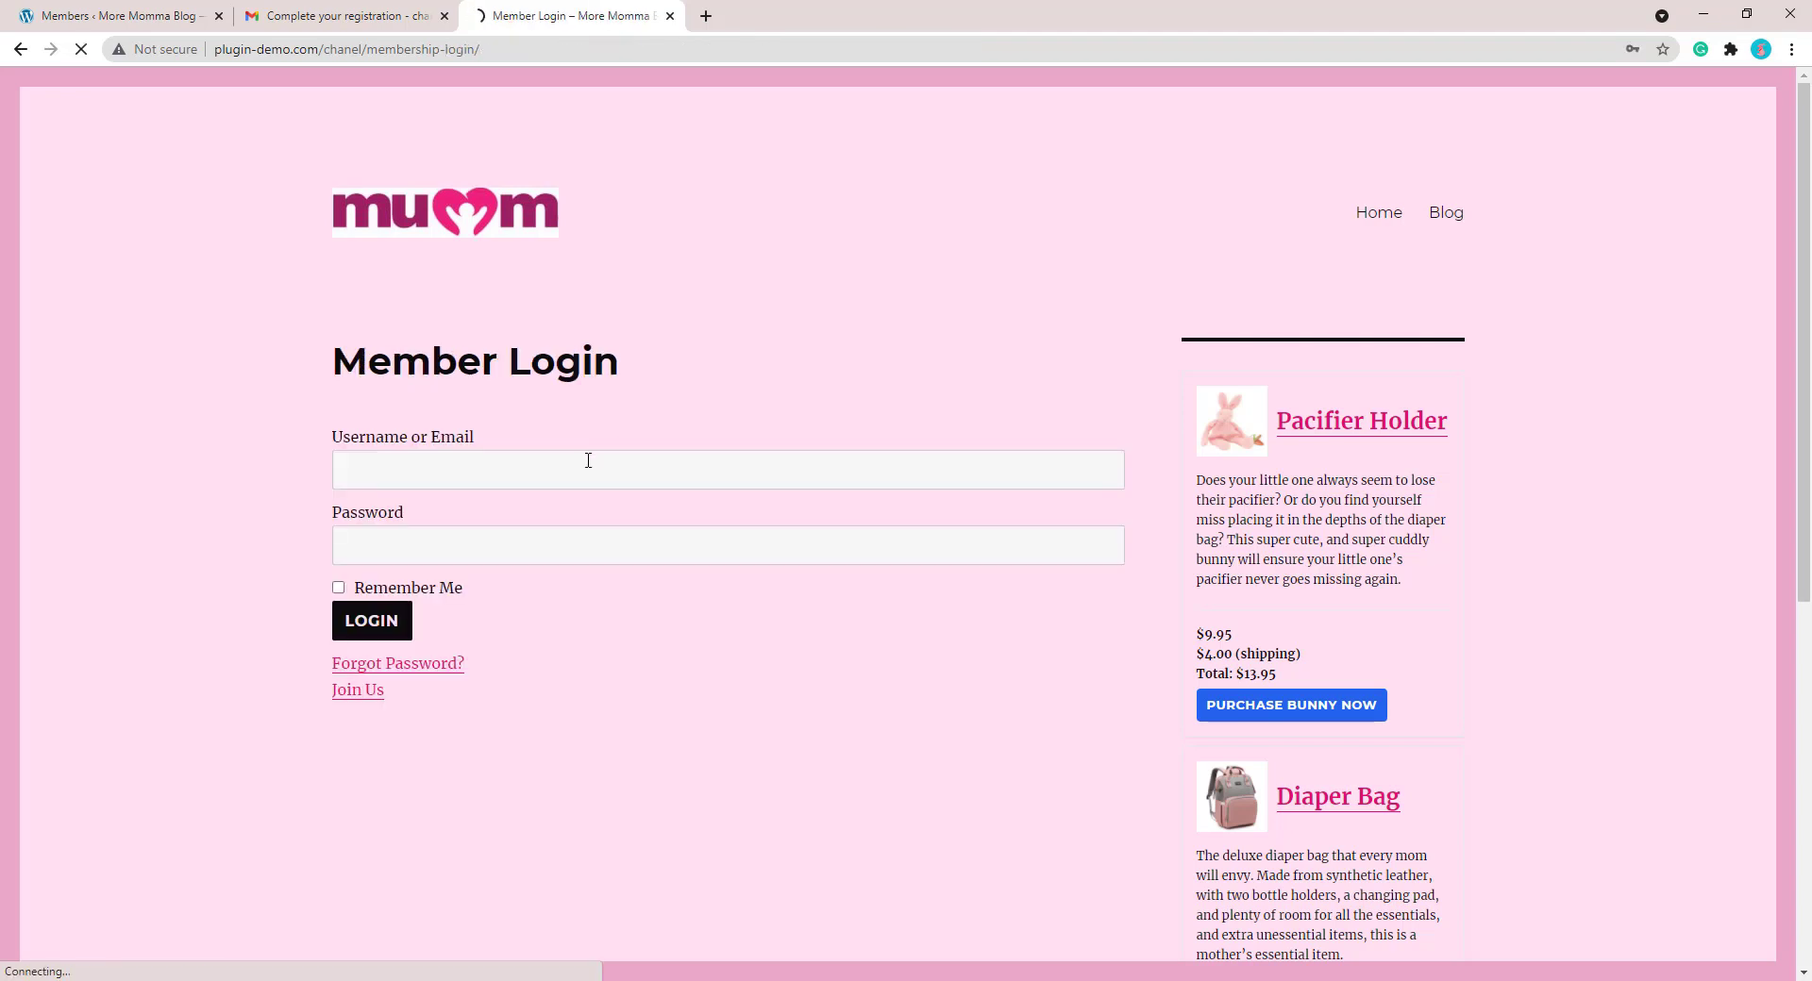
pyautogui.click(386, 639)
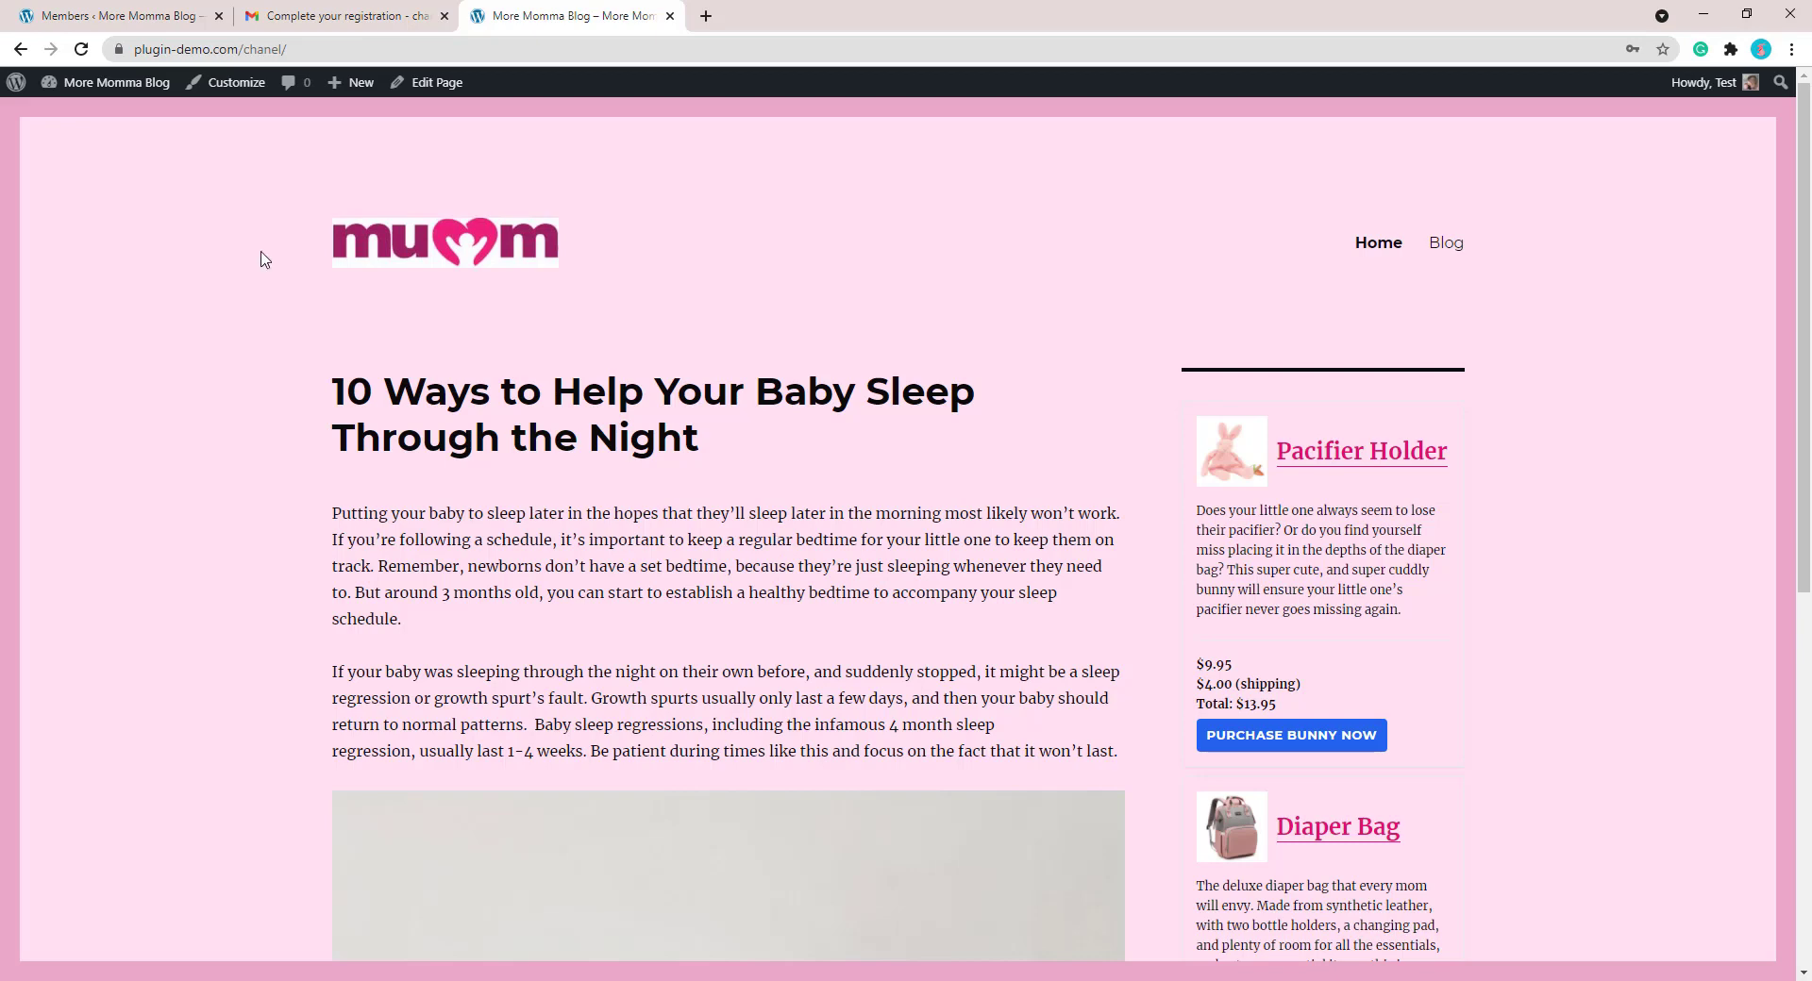
# Return to the admin dashboard and check the registered member's details in the WP Membership members list.
pyautogui.click(113, 90)
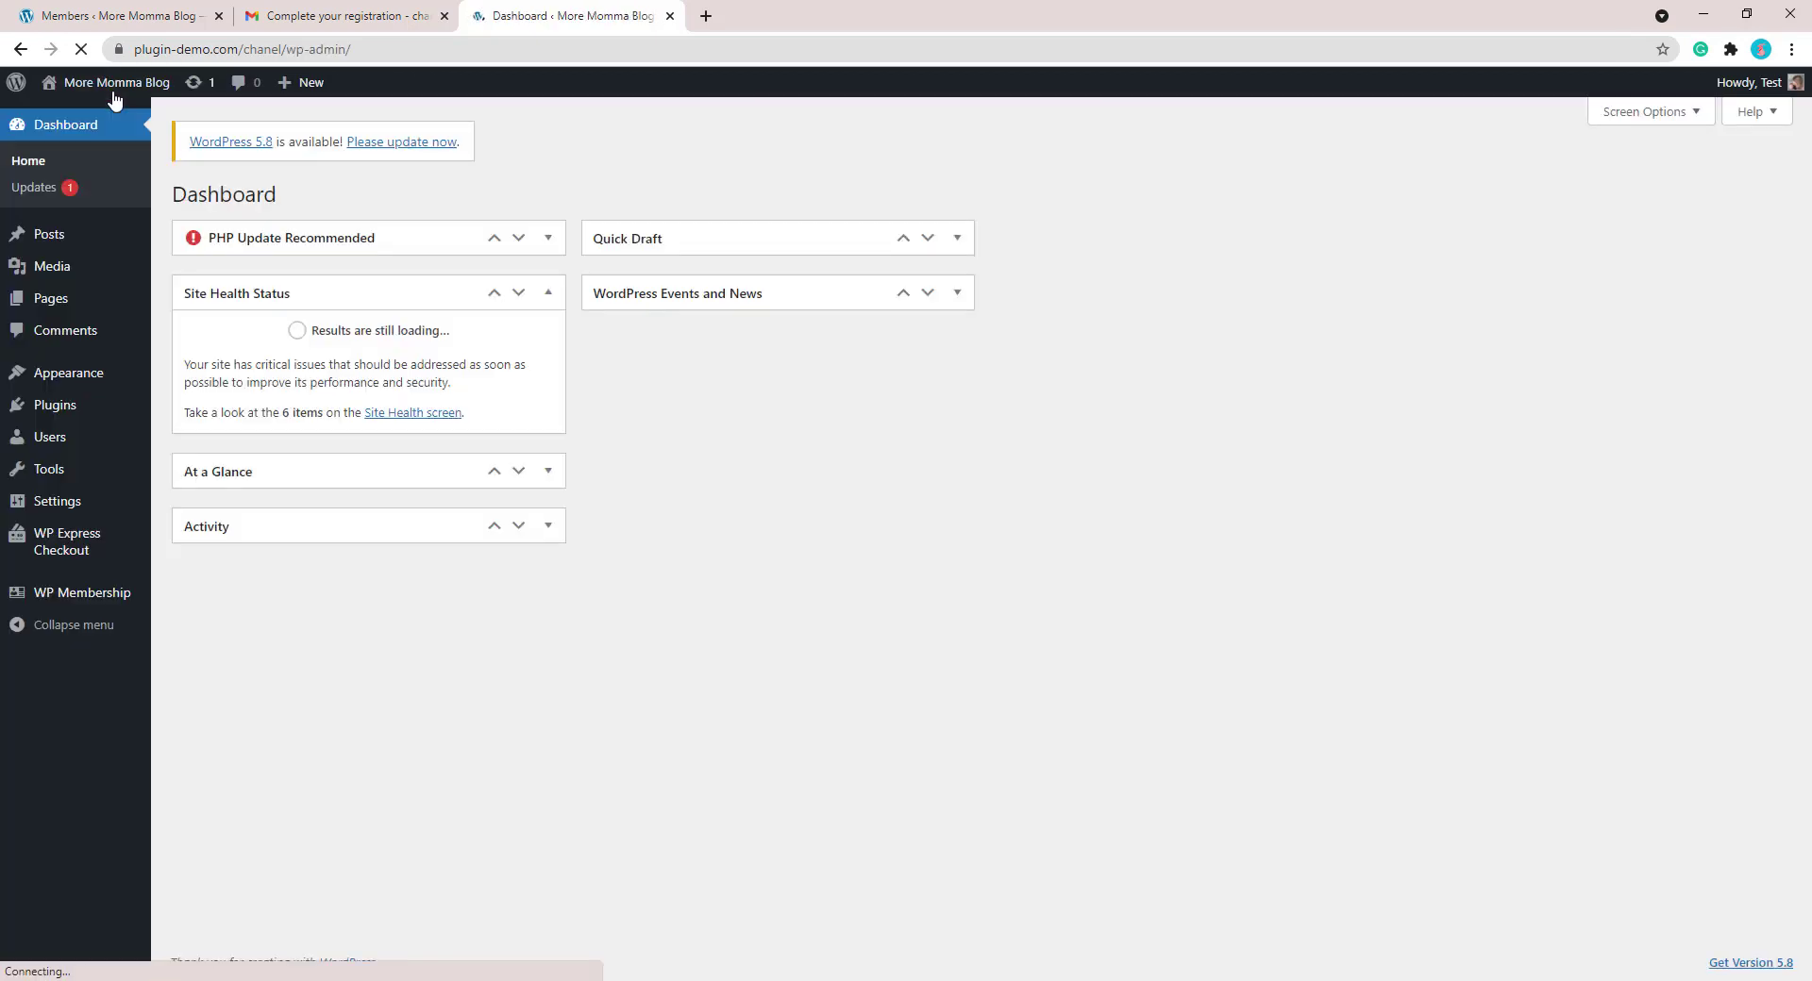
pyautogui.moveTo(49, 604)
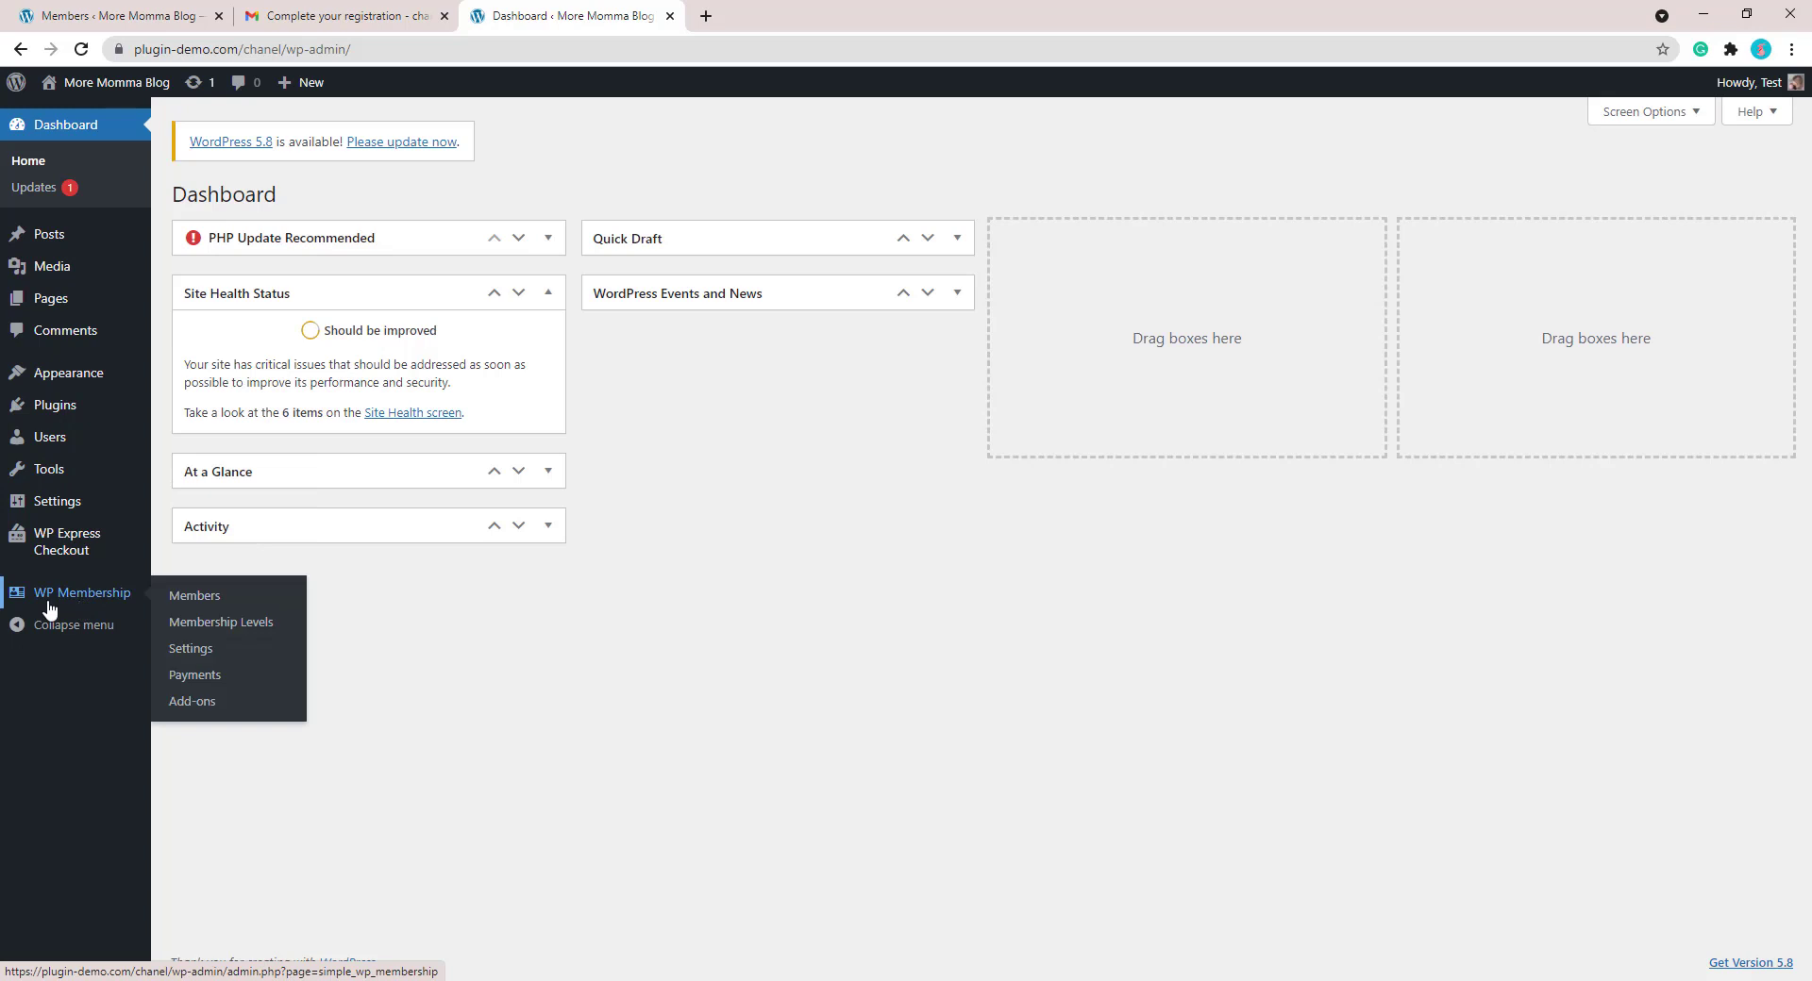
pyautogui.click(212, 600)
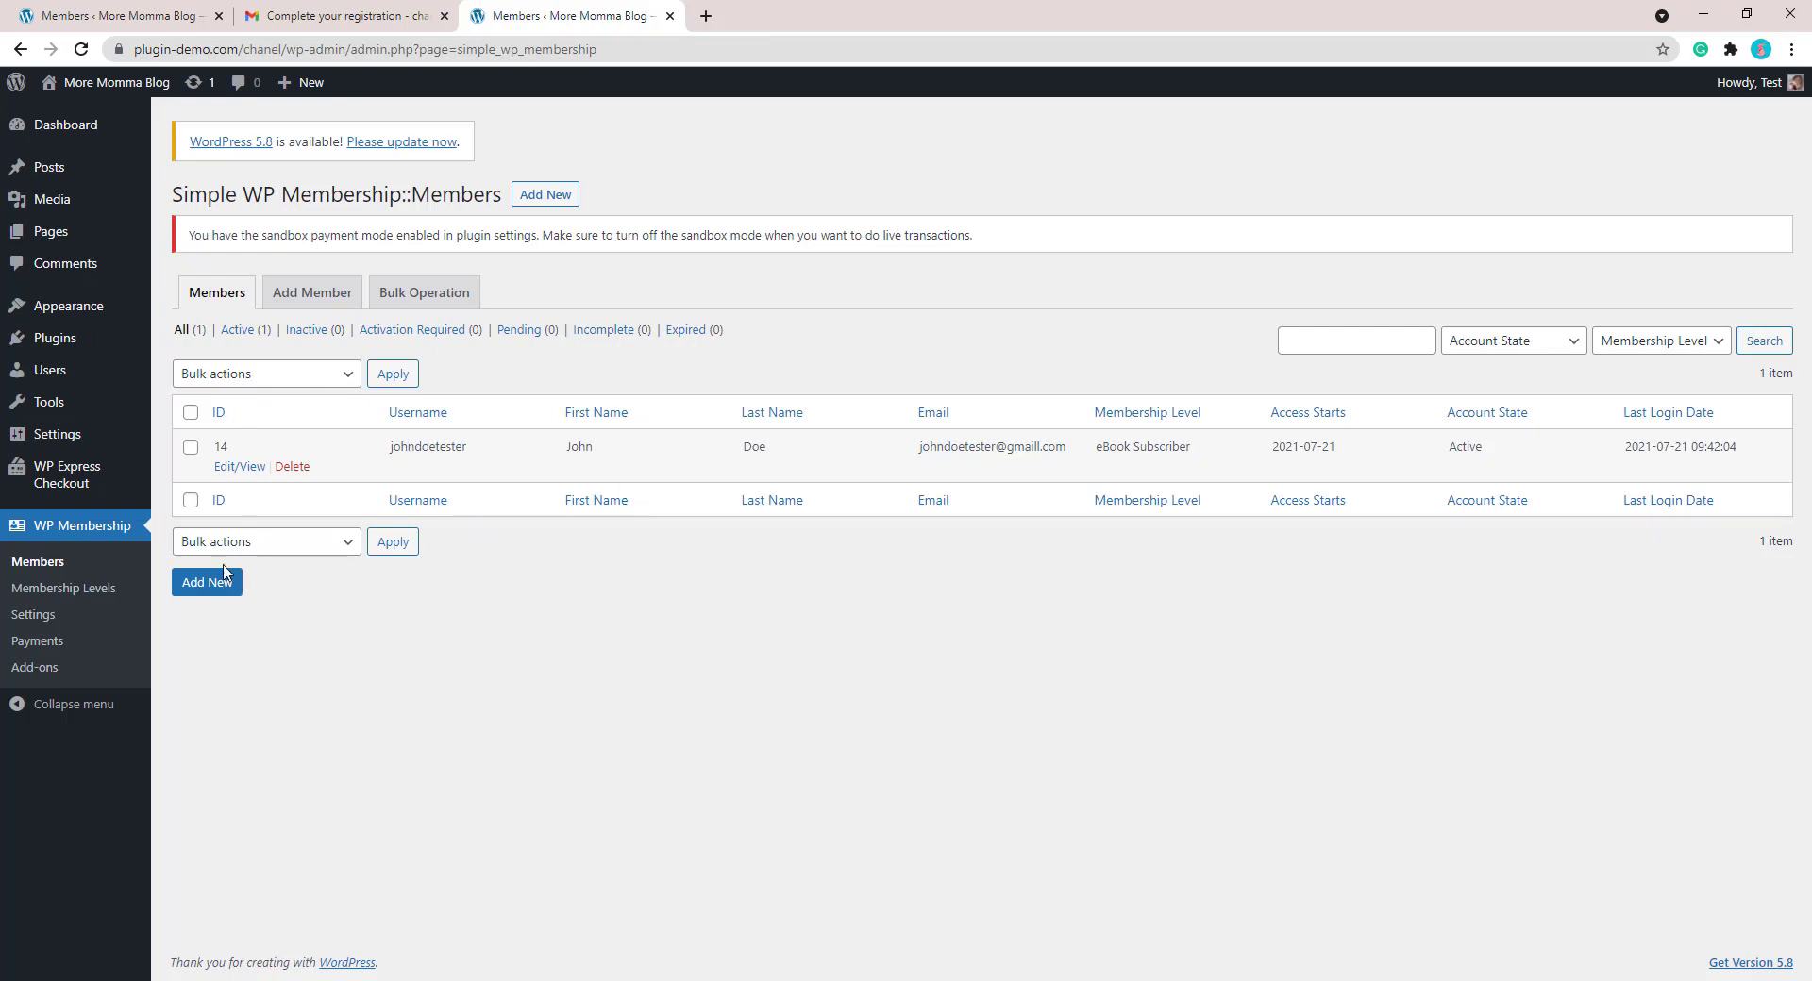
# Open the list of WP Express Checkout orders.
pyautogui.moveTo(90, 483)
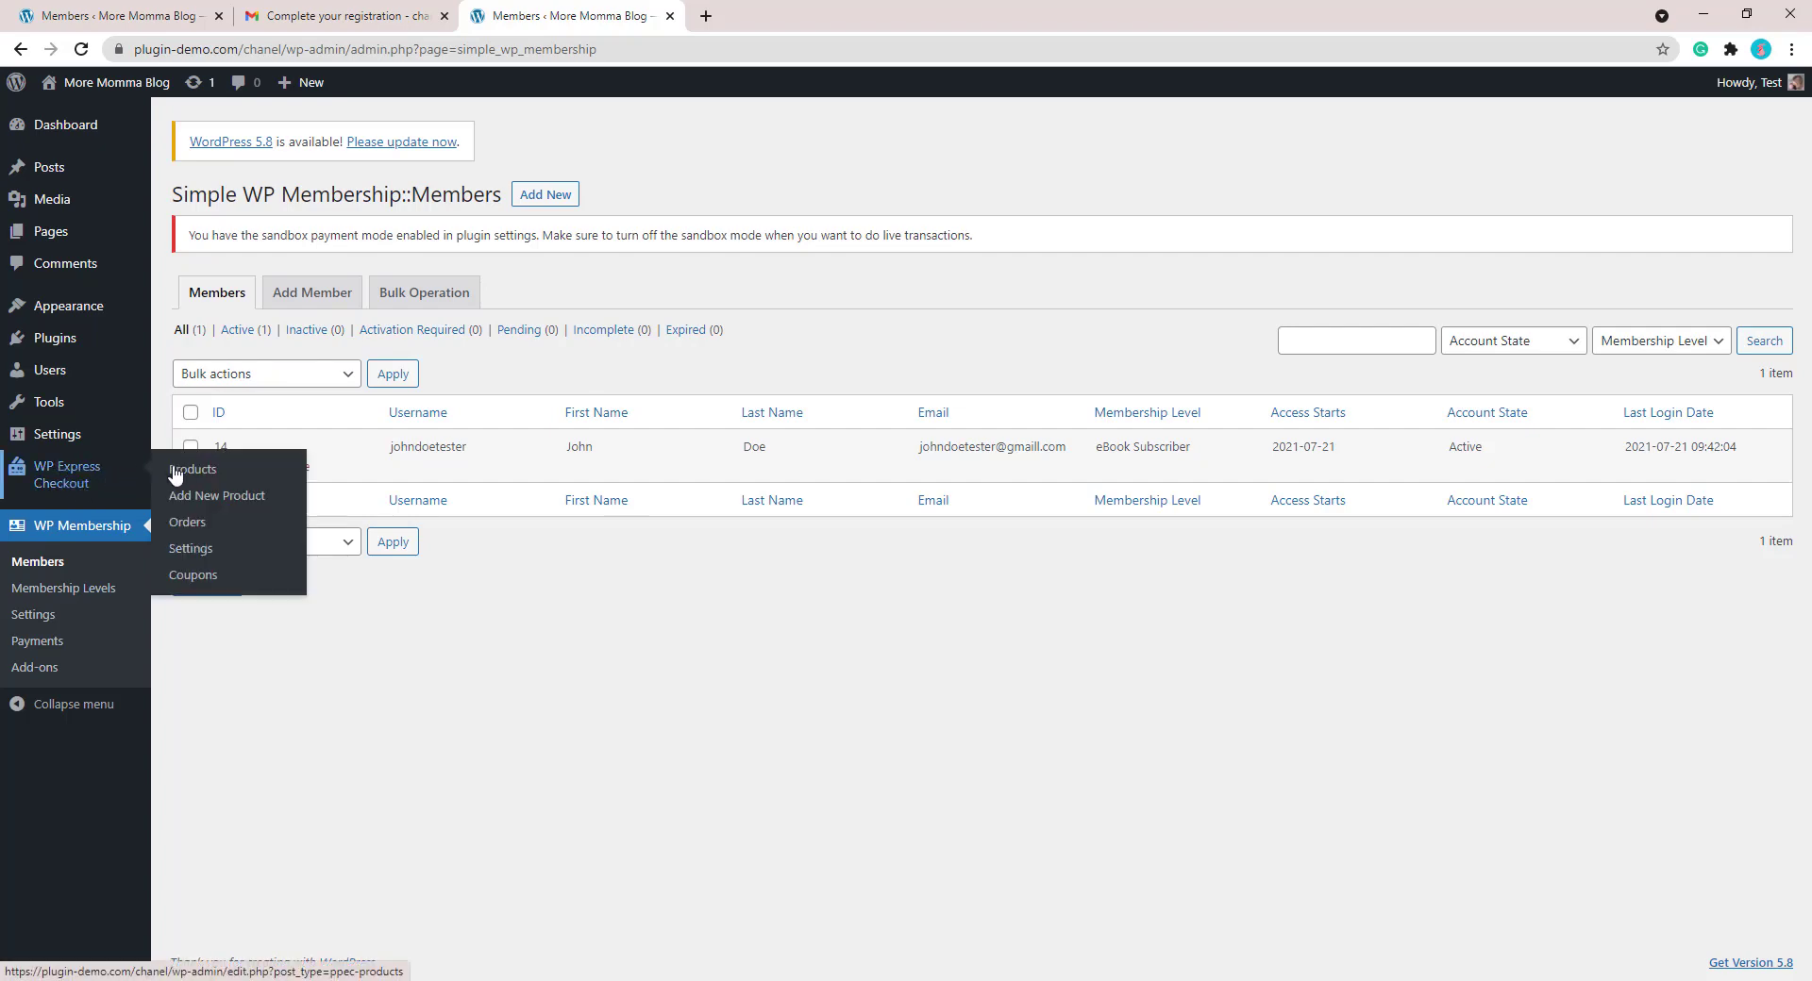
pyautogui.click(208, 531)
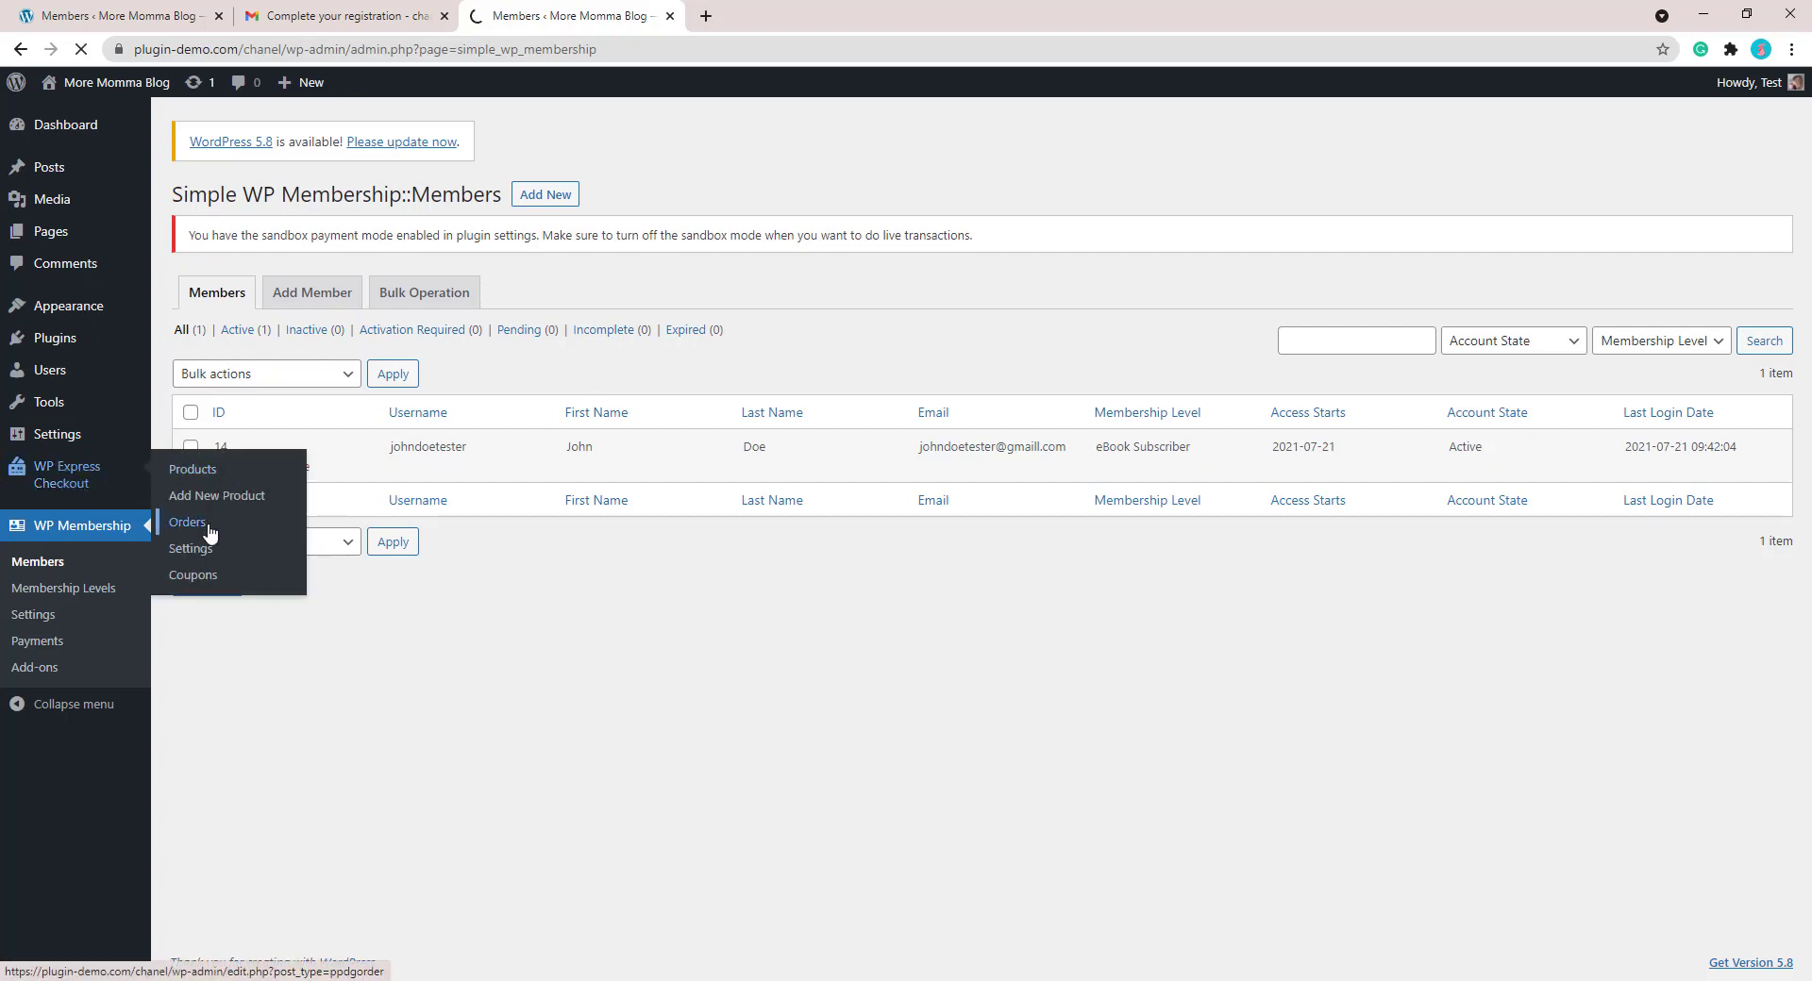